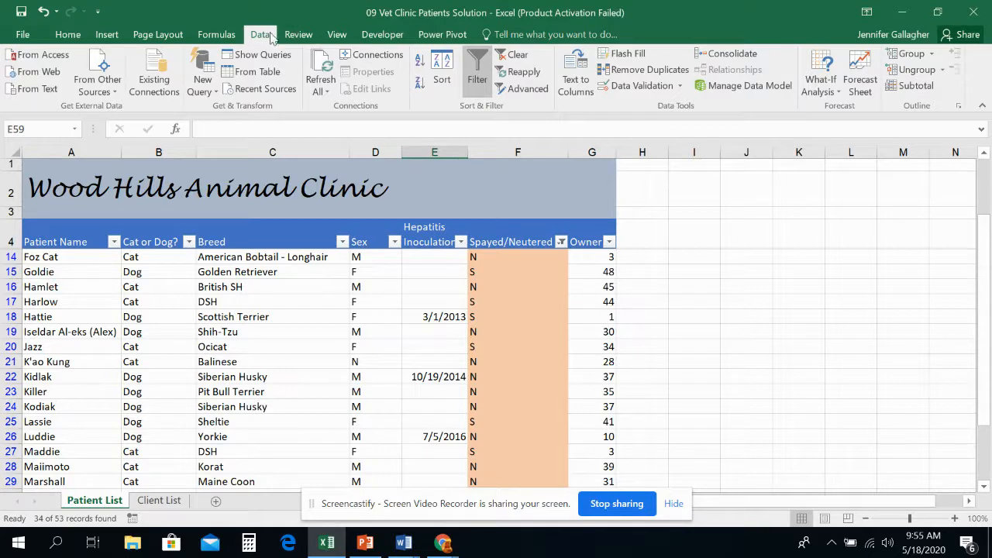
Clear the active filter and sort the patient list by the Cat or Dog? column from A to Z.
left_click(518, 57)
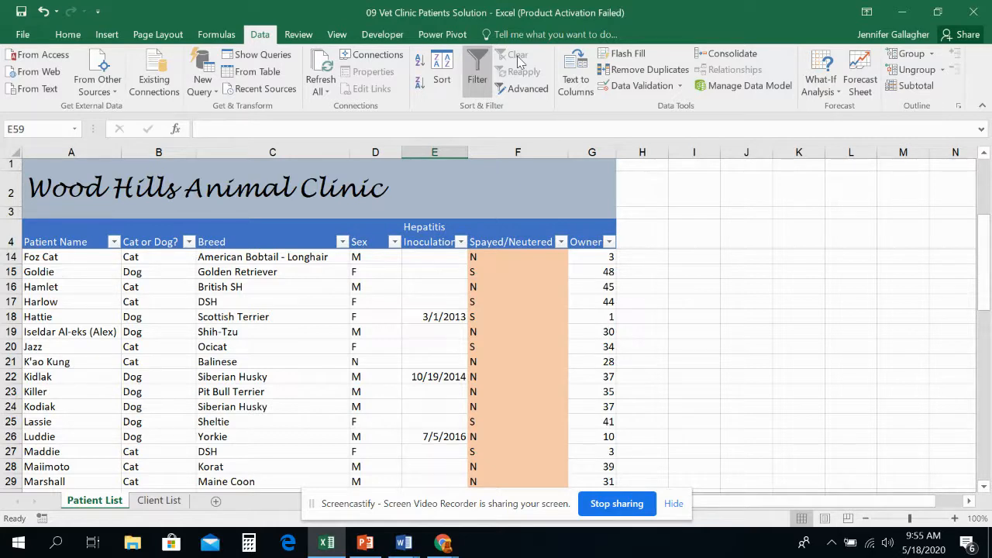
left_click(190, 243)
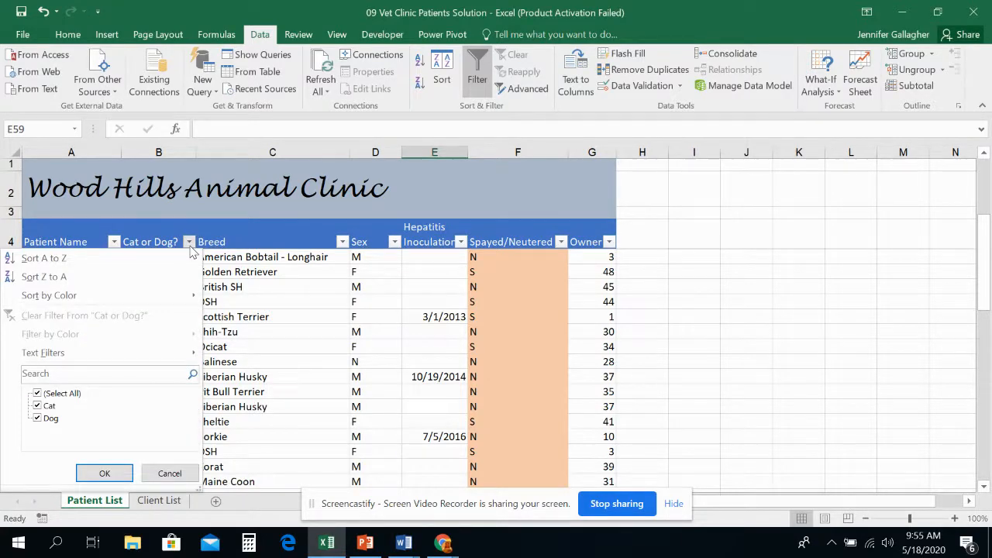
left_click(177, 260)
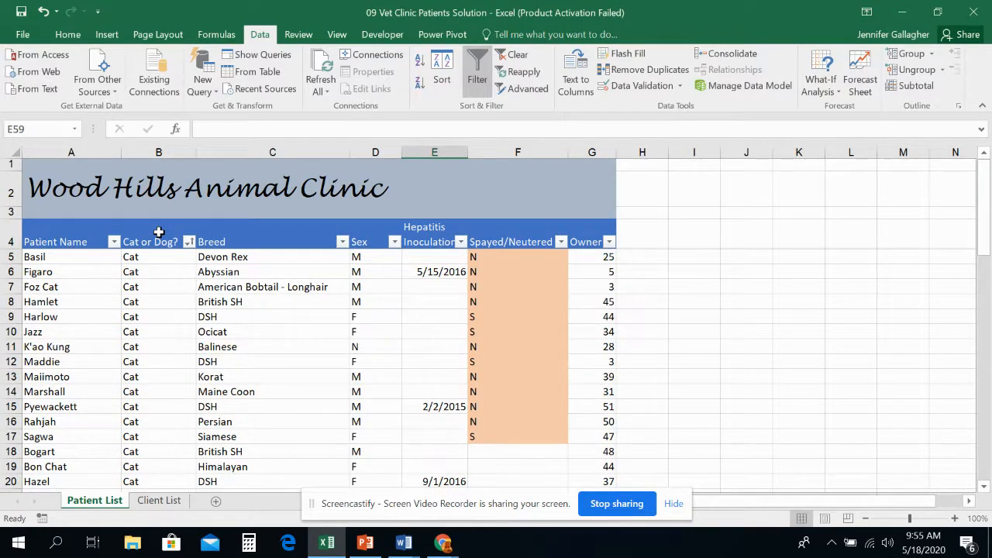
Insert a blank row at row 29, between the last cat and the first dog record.
scroll(159, 256, "down", 8)
scroll(159, 259, "up", 5)
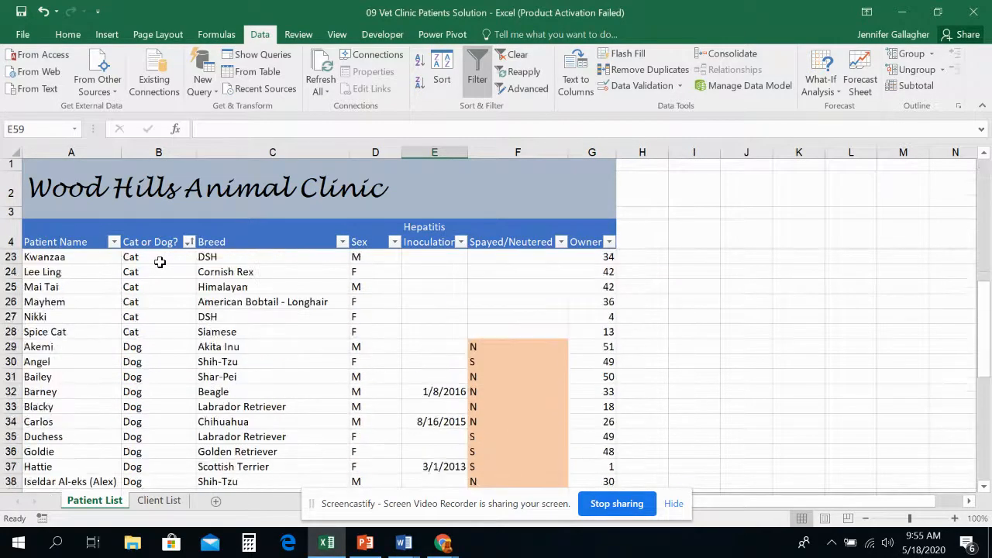
scroll(159, 262, "up", 3)
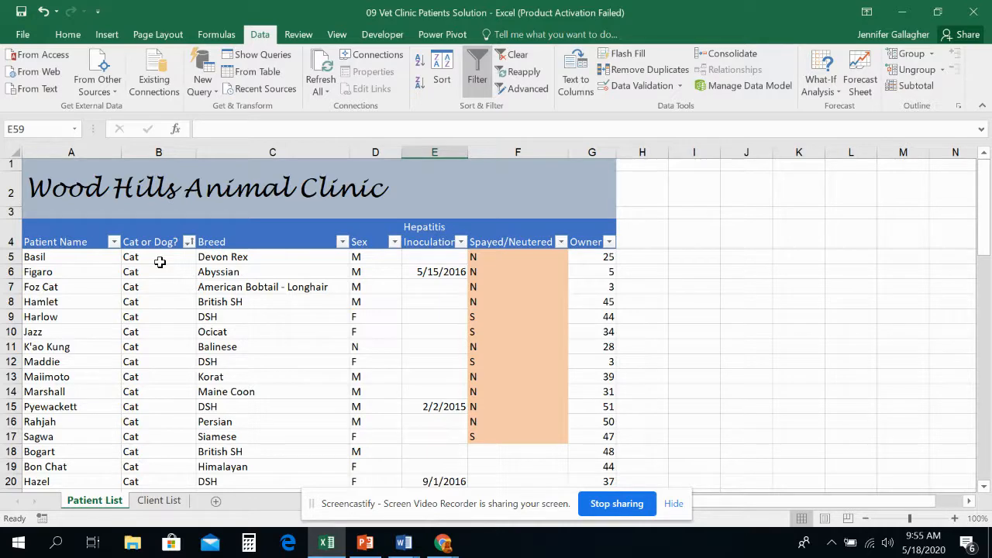
scroll(159, 262, "down", 5)
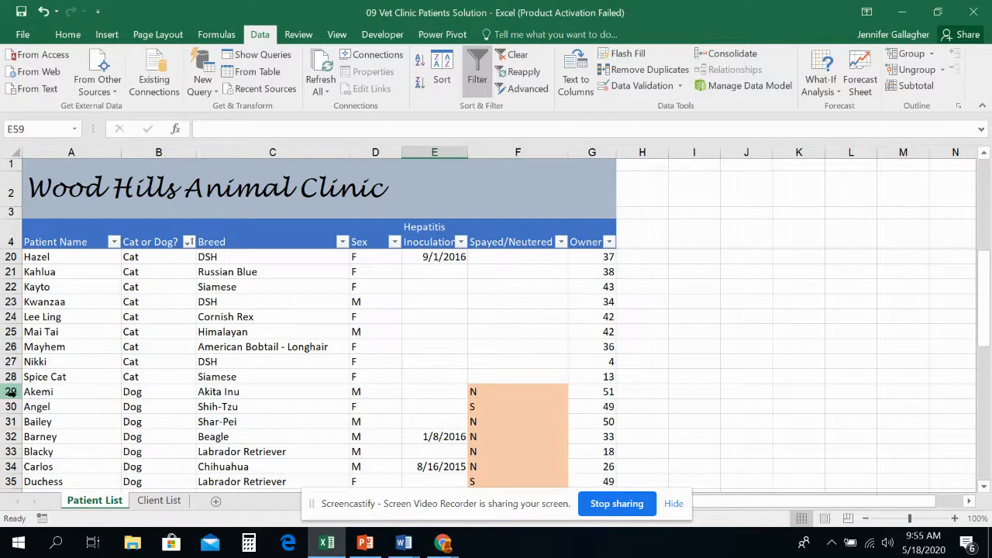
left_click(10, 392)
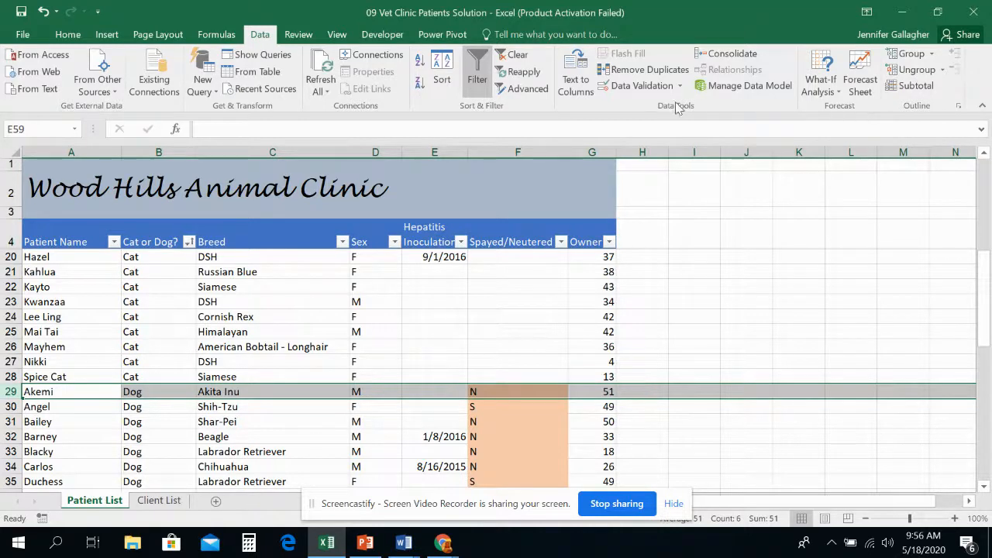
right_click(11, 391)
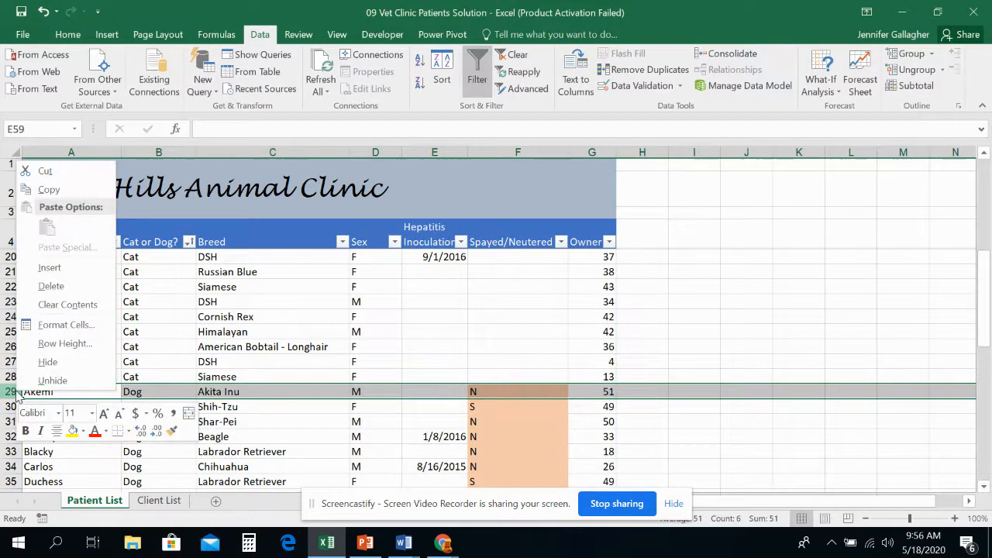
left_click(65, 269)
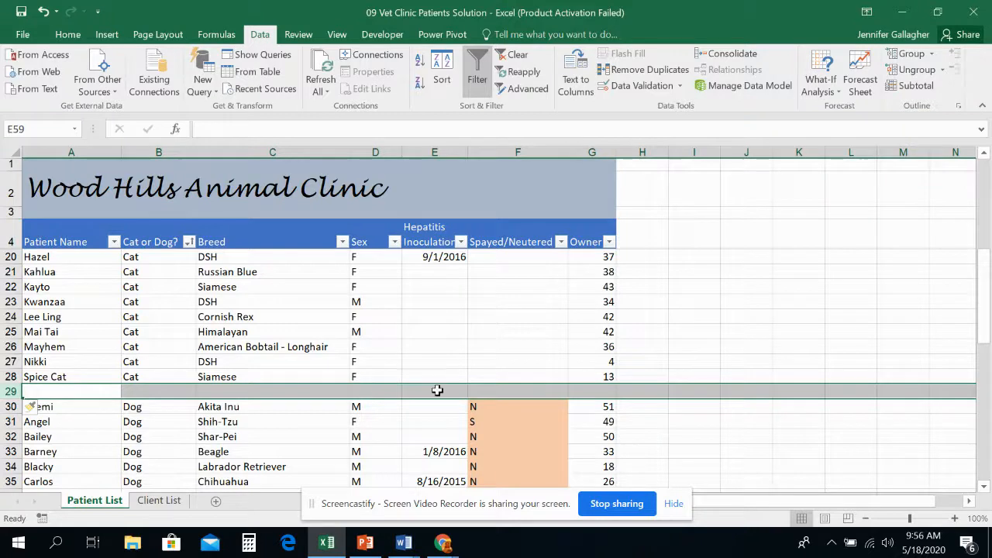
Enter the label "Number of cats" in cell H29, beside the new blank row.
left_click(636, 392)
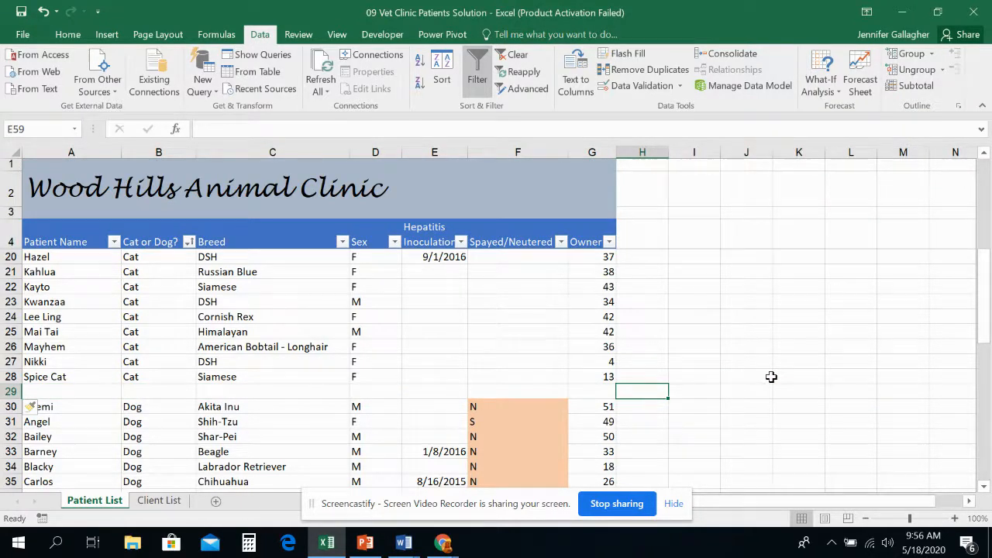
type("Numb")
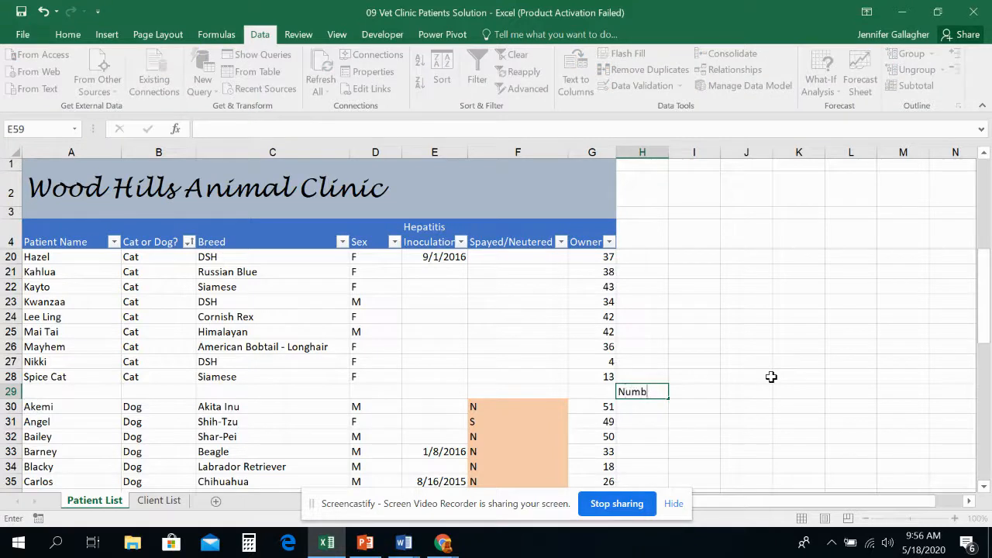
type("er of cats")
Try summing the cats' owner numbers G5:G28 in cell G29 with AutoSum, and clear that result.
left_click(587, 393)
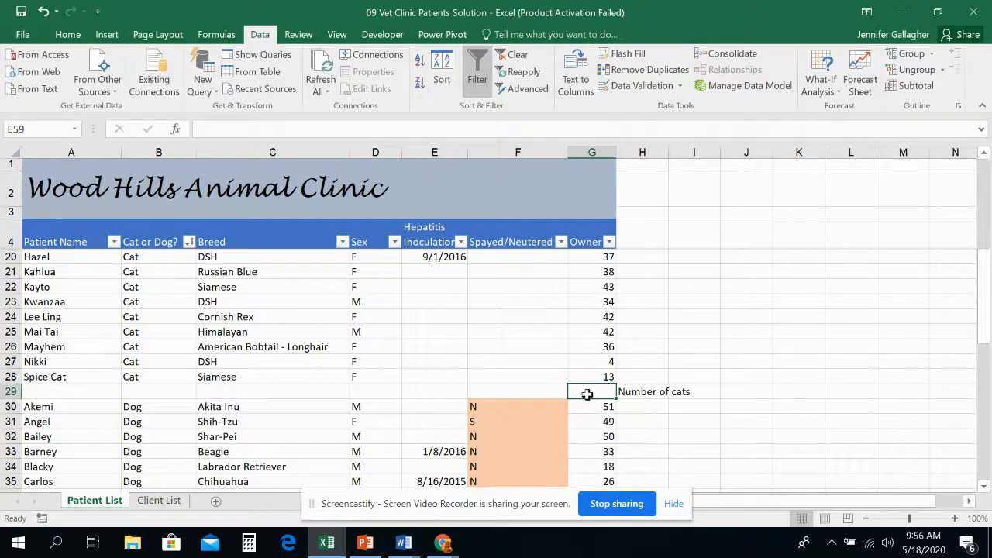
left_click(67, 37)
left_click(790, 54)
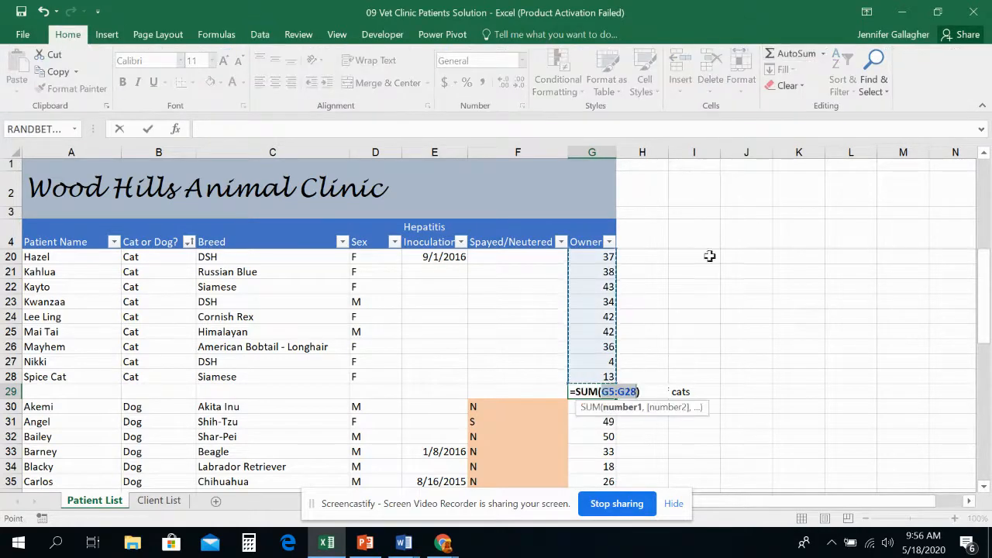
scroll(640, 338, "up", 5)
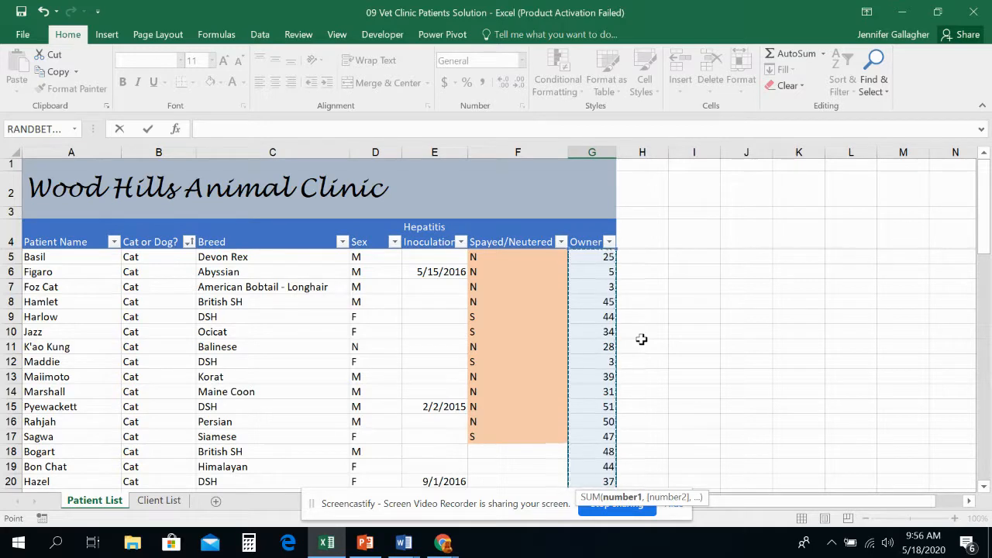
scroll(641, 339, "down", 2)
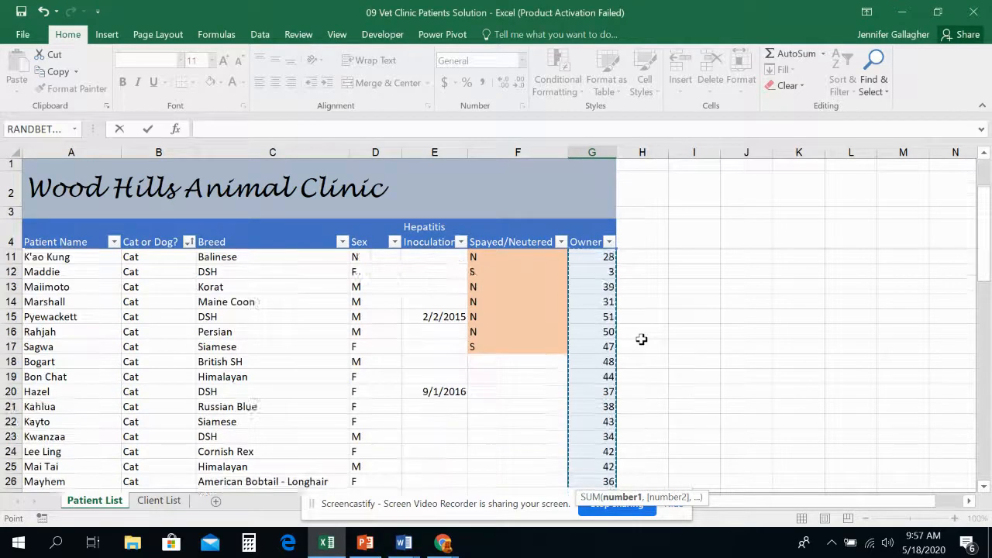
scroll(641, 339, "down", 3)
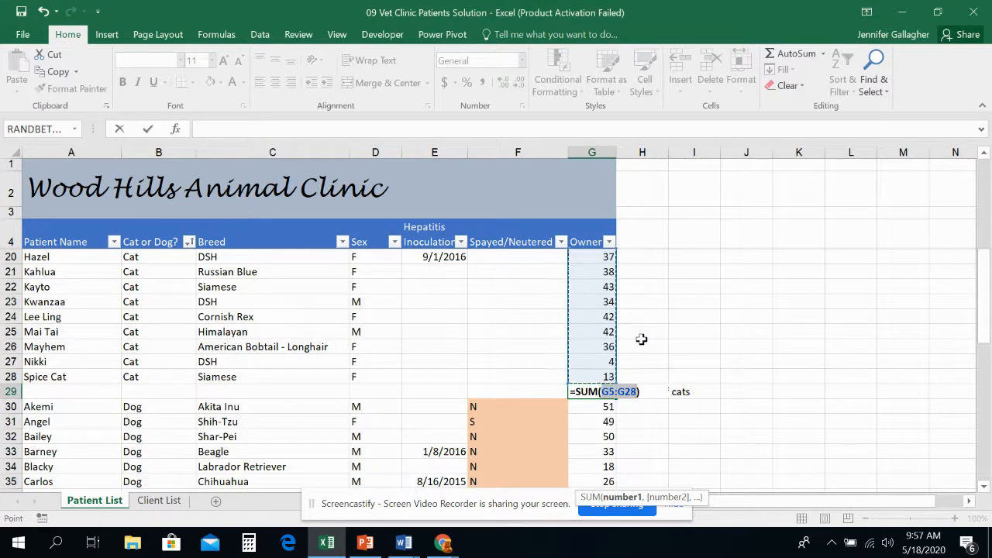
key("Return")
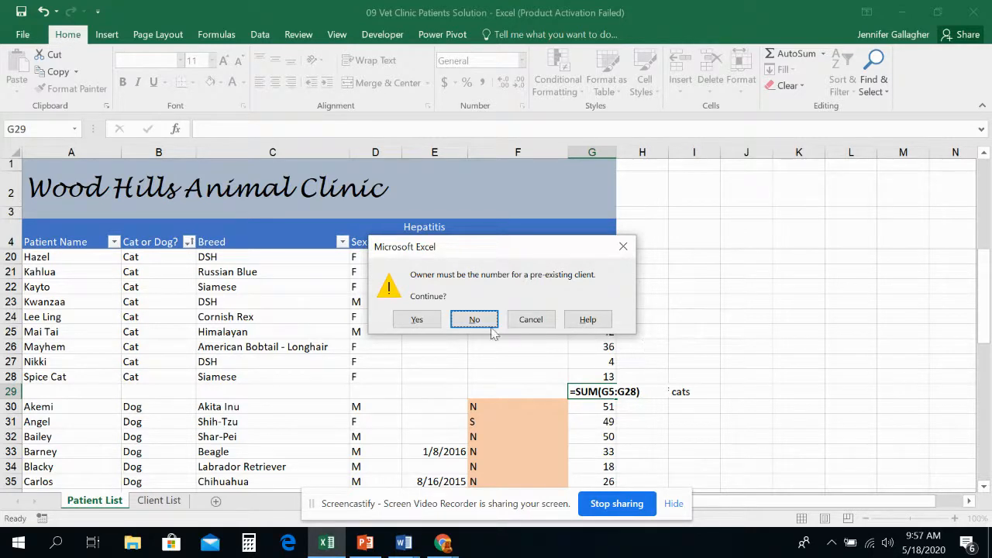
left_click(423, 313)
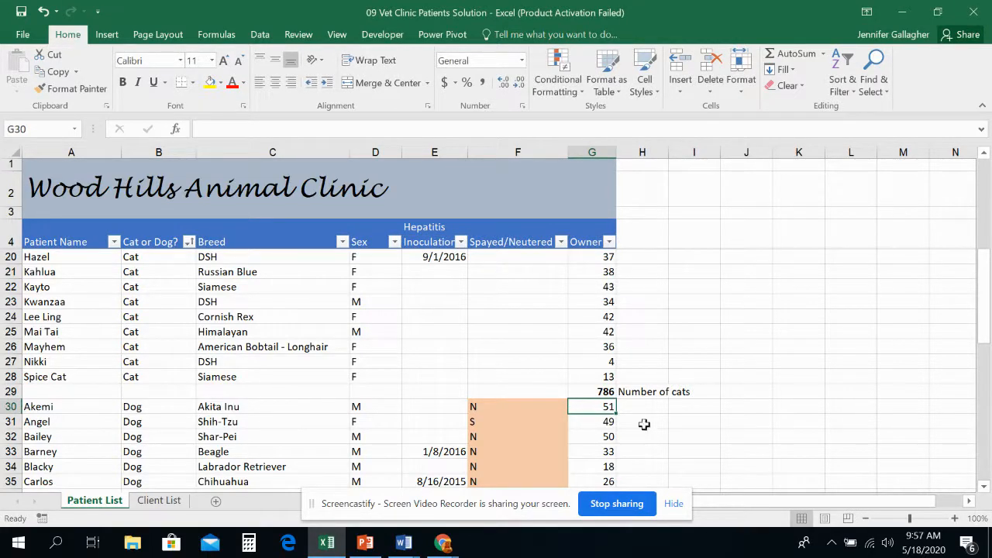
left_click(606, 392)
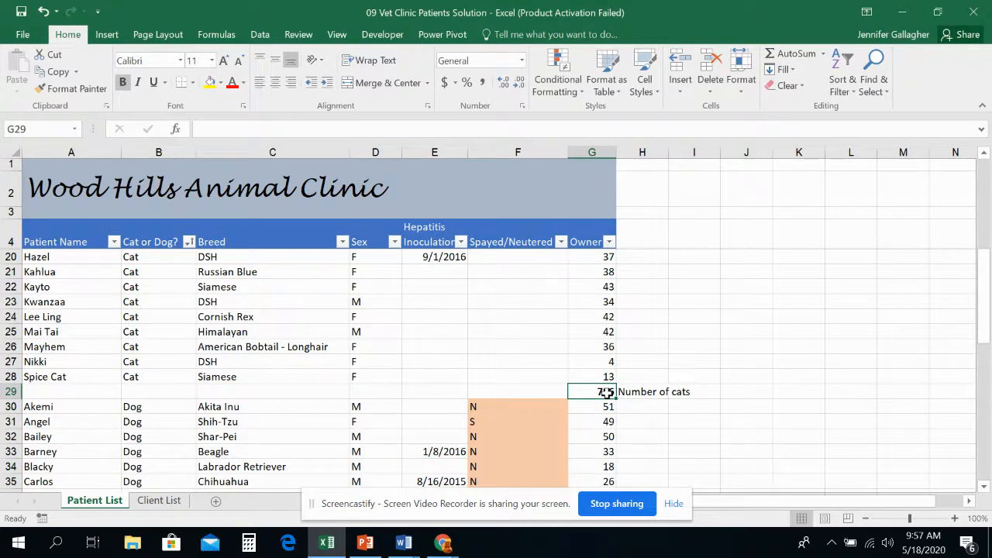
key("Delete")
Count the cats in cell G29 with the Count Numbers function over G5:G28.
left_click(228, 39)
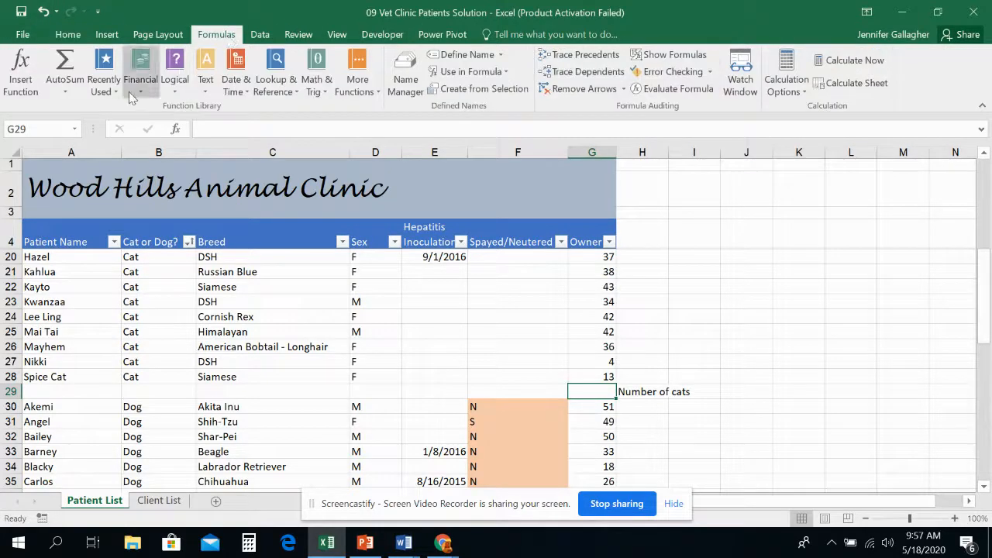
left_click(68, 93)
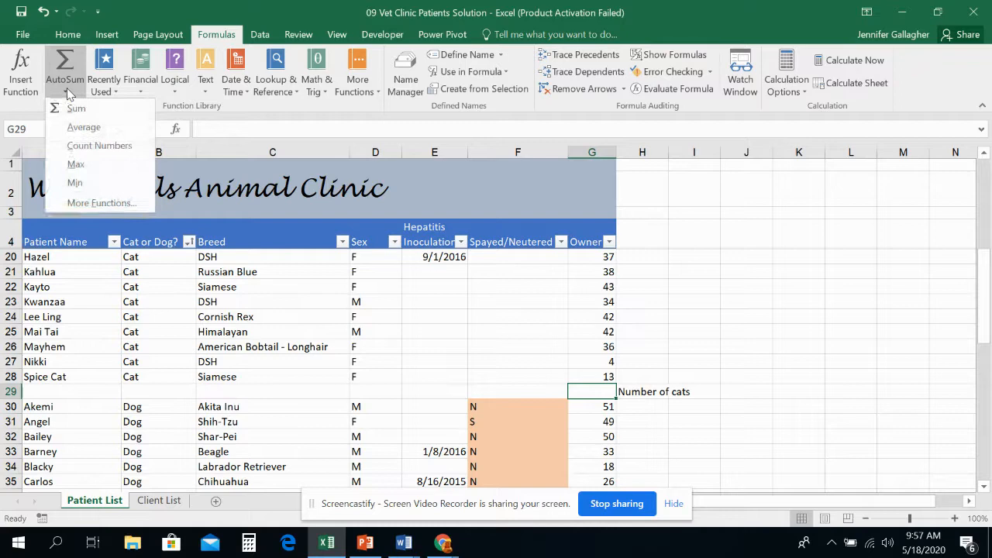
left_click(95, 146)
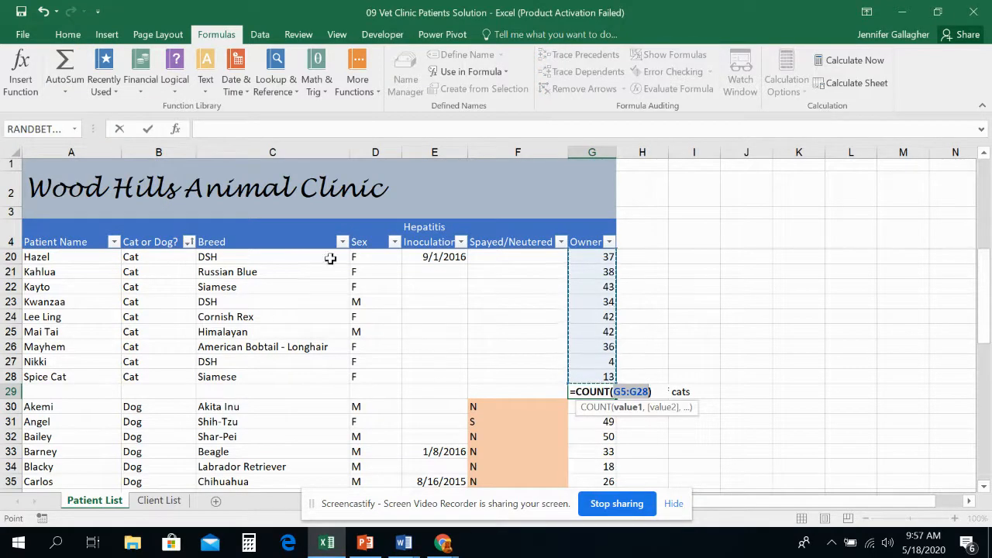
scroll(471, 302, "up", 5)
scroll(474, 302, "down", 4)
scroll(475, 302, "down", 2)
scroll(474, 302, "up", 6)
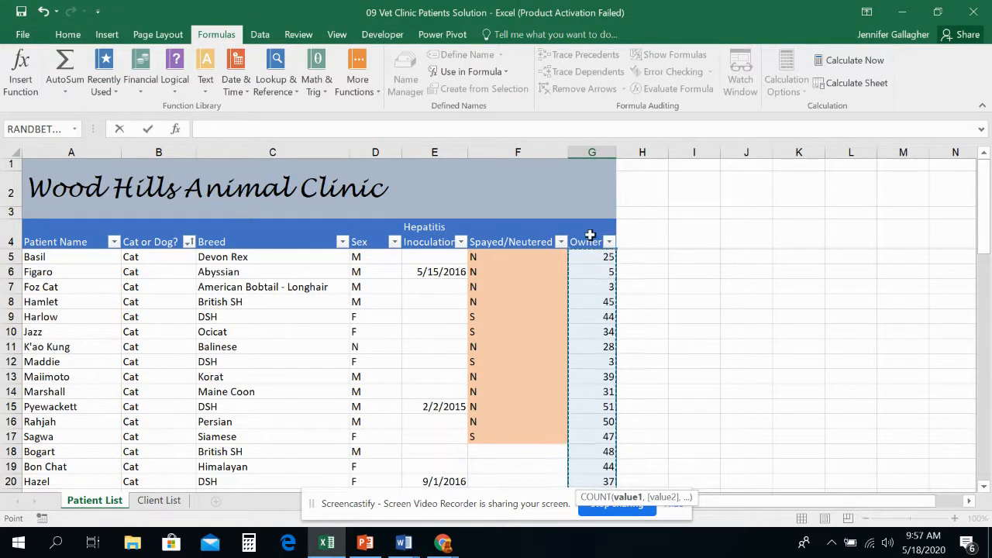
scroll(600, 248, "down", 6)
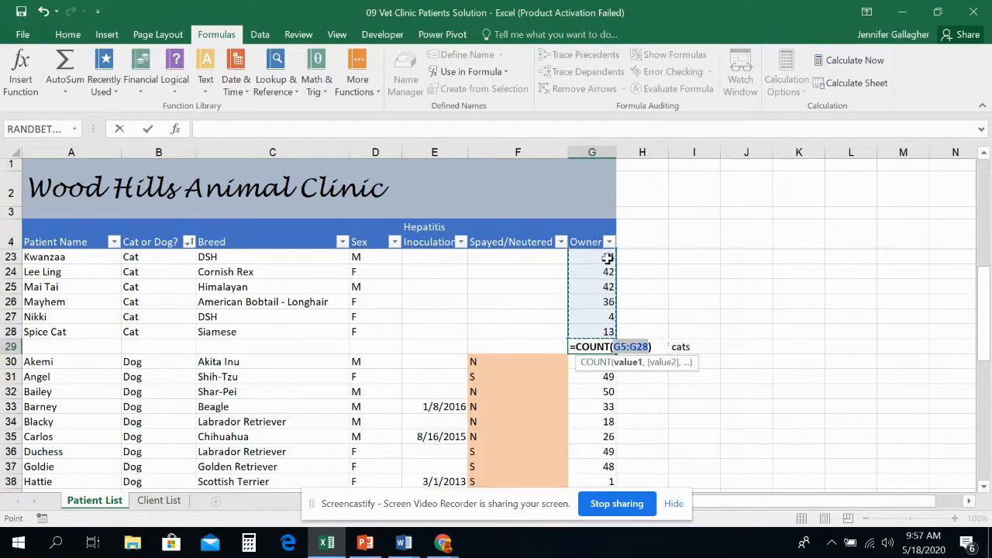
key("Return")
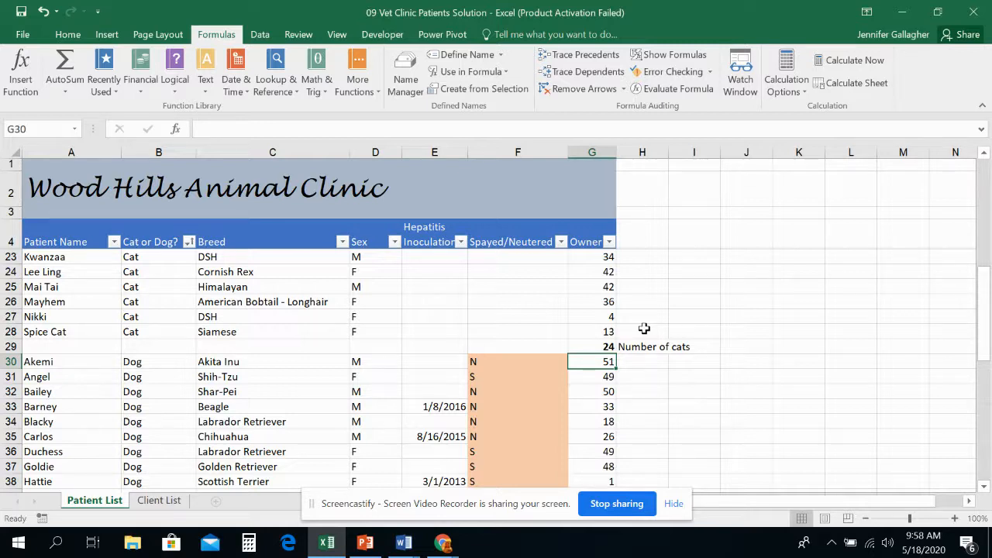
left_click(594, 346)
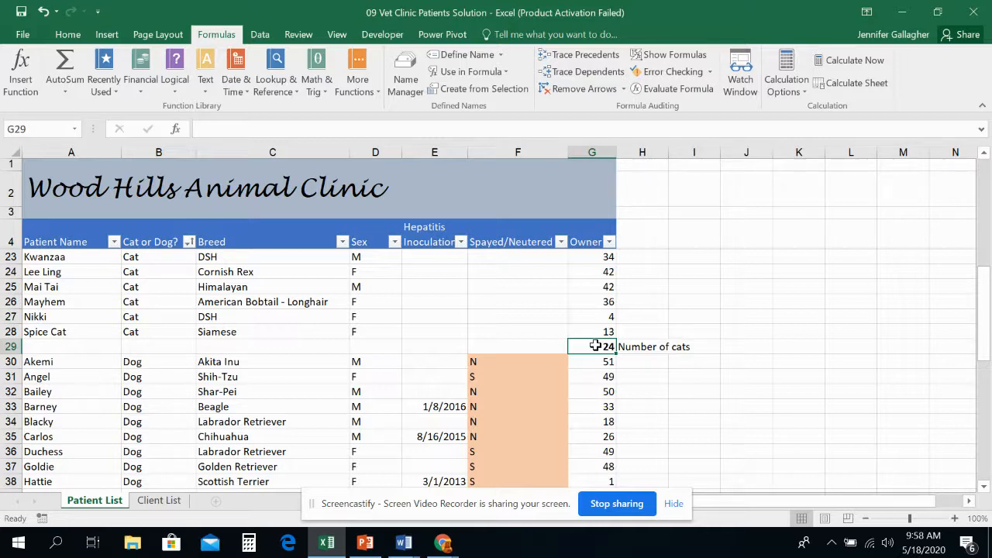
Enter the label "Number of dogs" in cell H59, on the row below the last dog record.
scroll(594, 346, "down", 8)
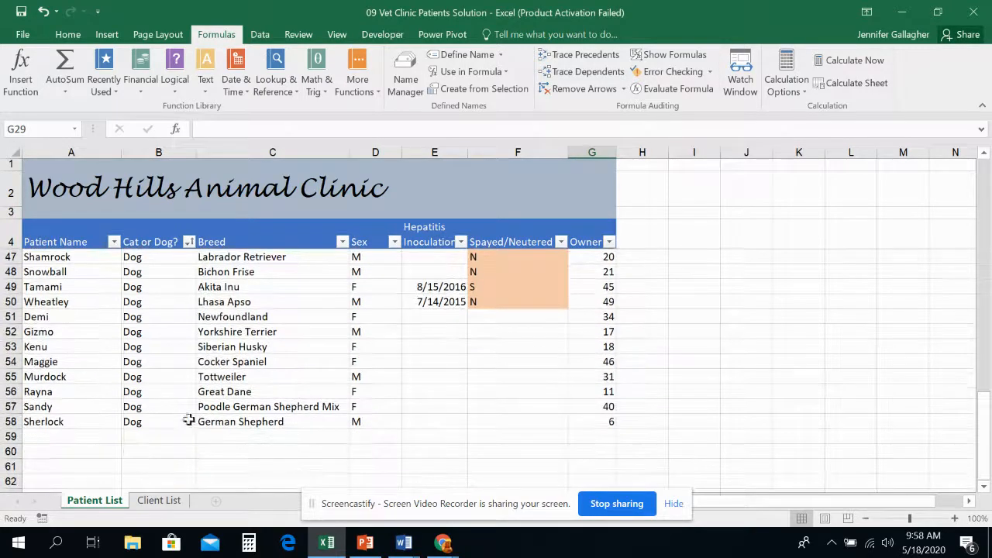
left_click(651, 435)
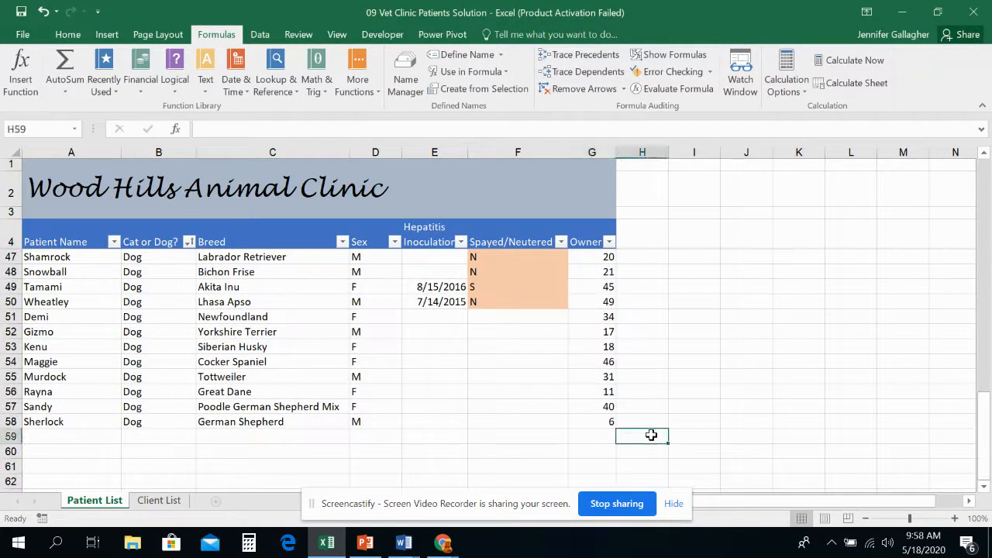
type("Number og")
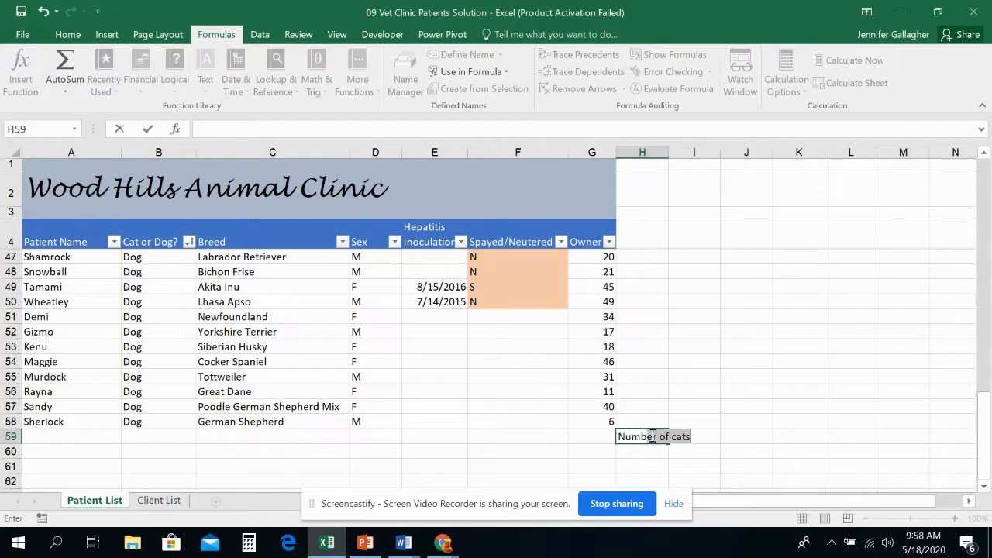
key("BackSpace")
type("f dogs")
key("Return")
Count the dogs in cell G59 with the Count Numbers function over G30:G58, and make the result bold.
key("Left")
key("Up")
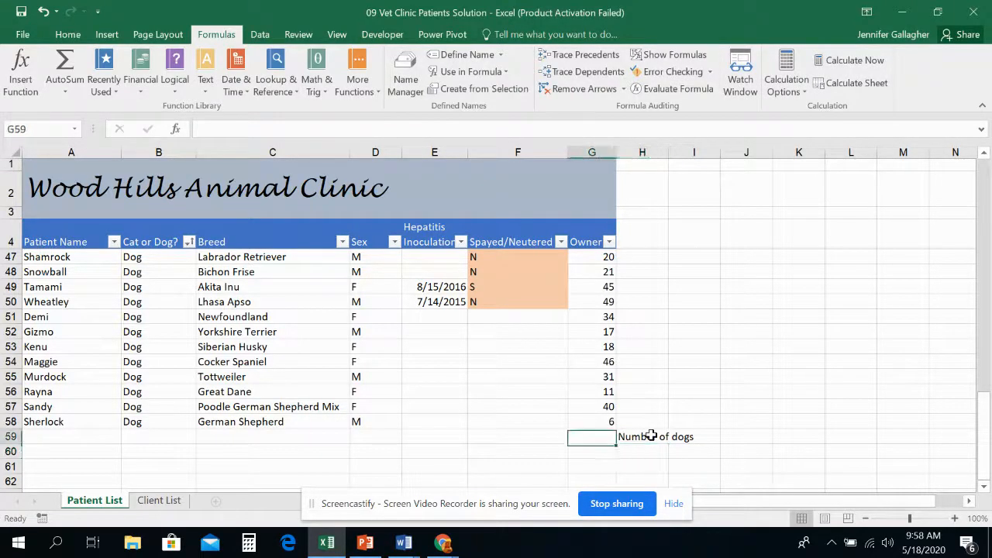
left_click(68, 91)
left_click(85, 145)
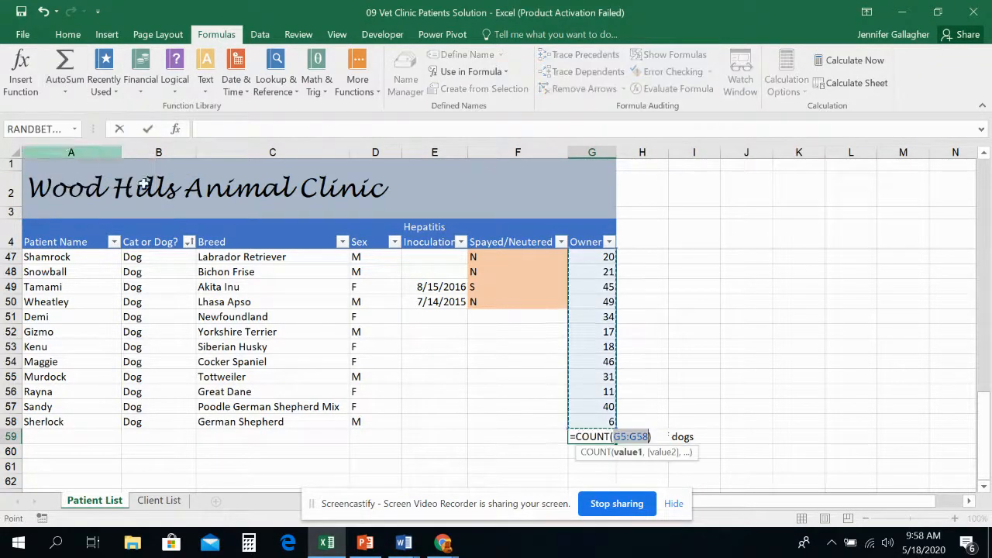
scroll(262, 260, "up", 14)
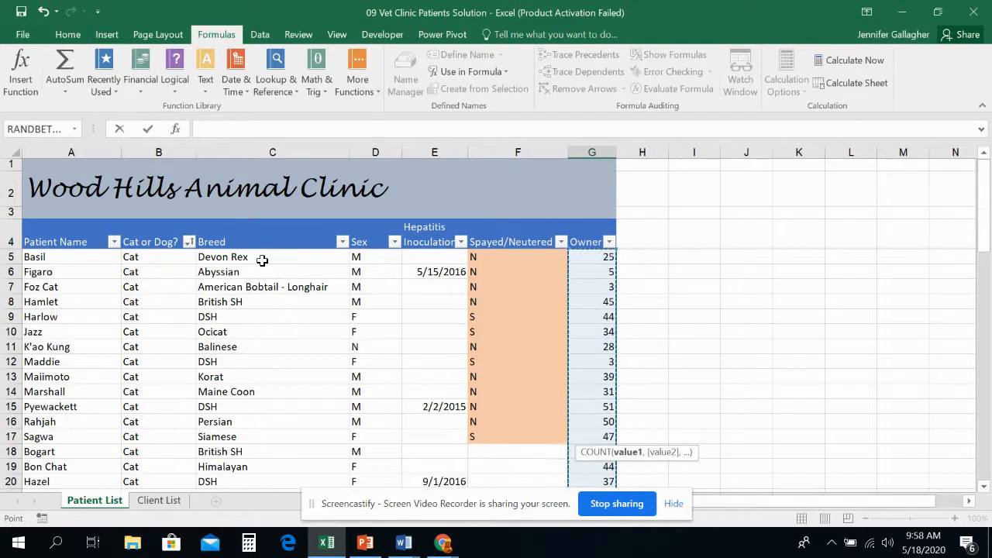
scroll(262, 261, "down", 3)
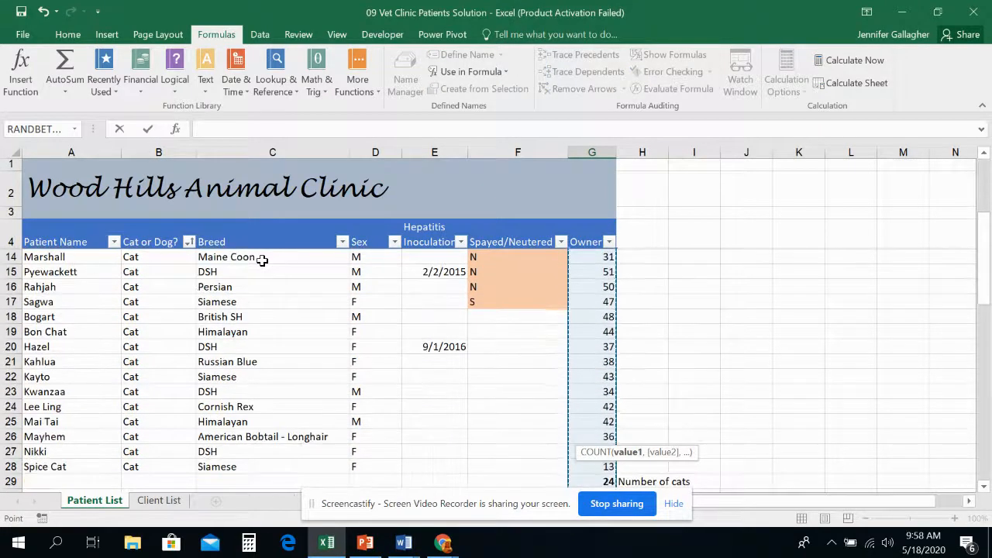
scroll(262, 260, "up", 3)
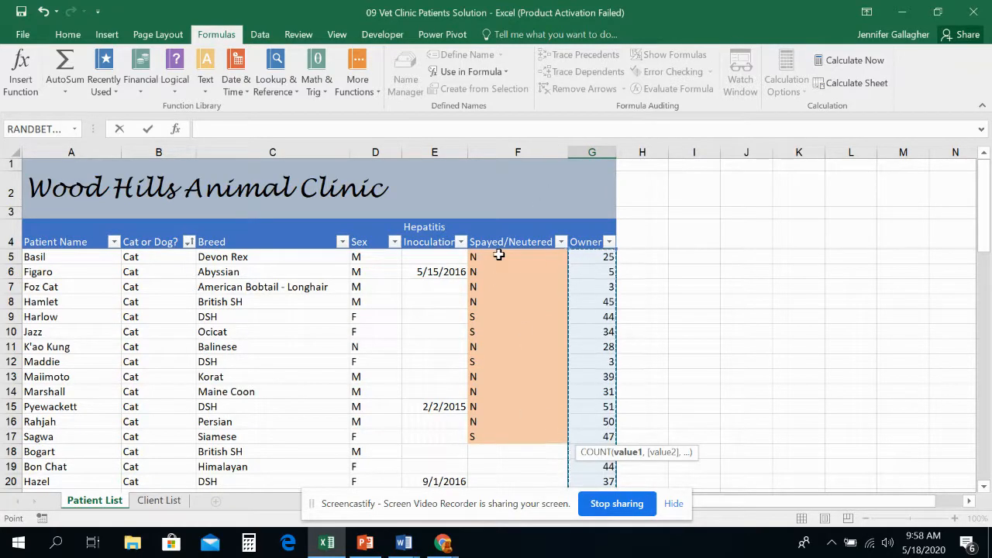
scroll(550, 250, "down", 3)
scroll(531, 275, "down", 4)
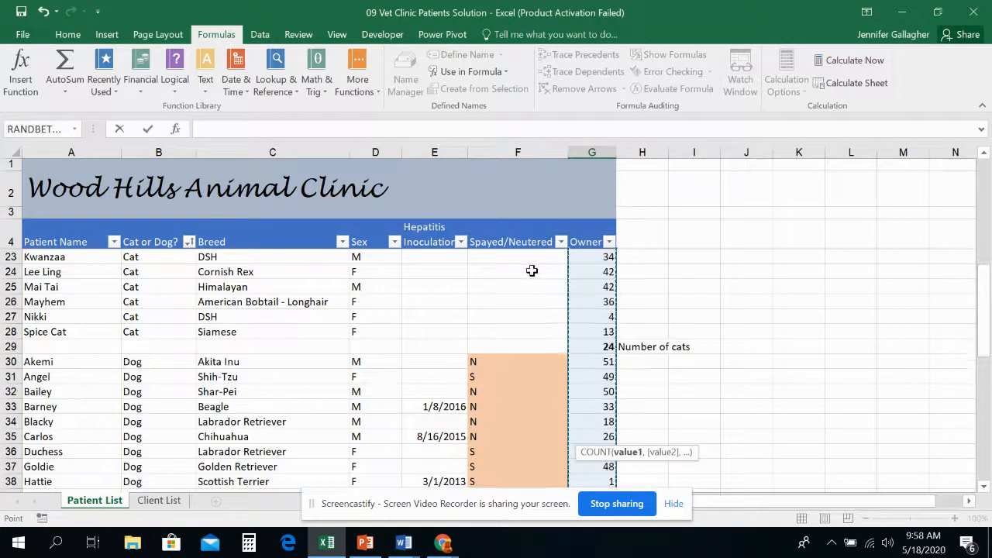
left_click(588, 316)
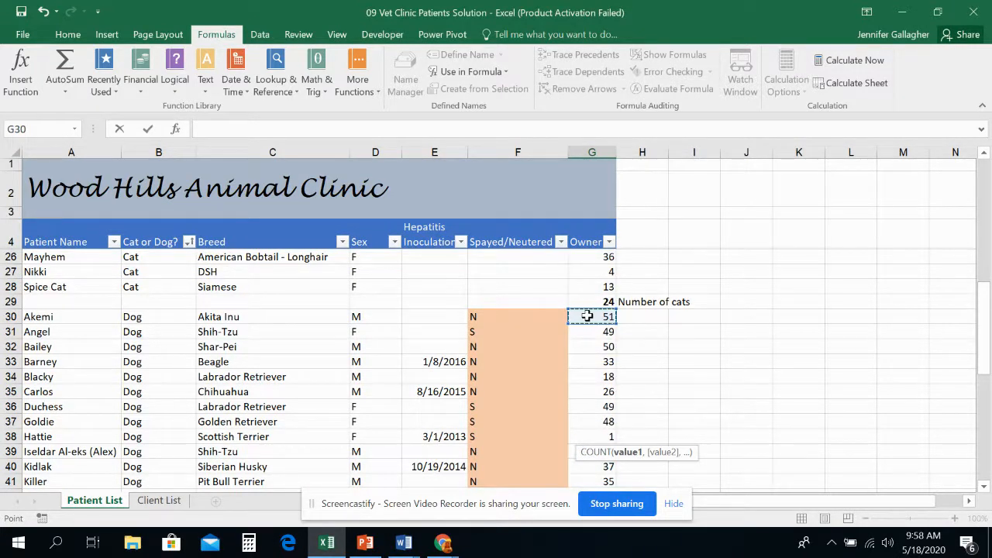
left_click_drag(587, 316, 583, 455)
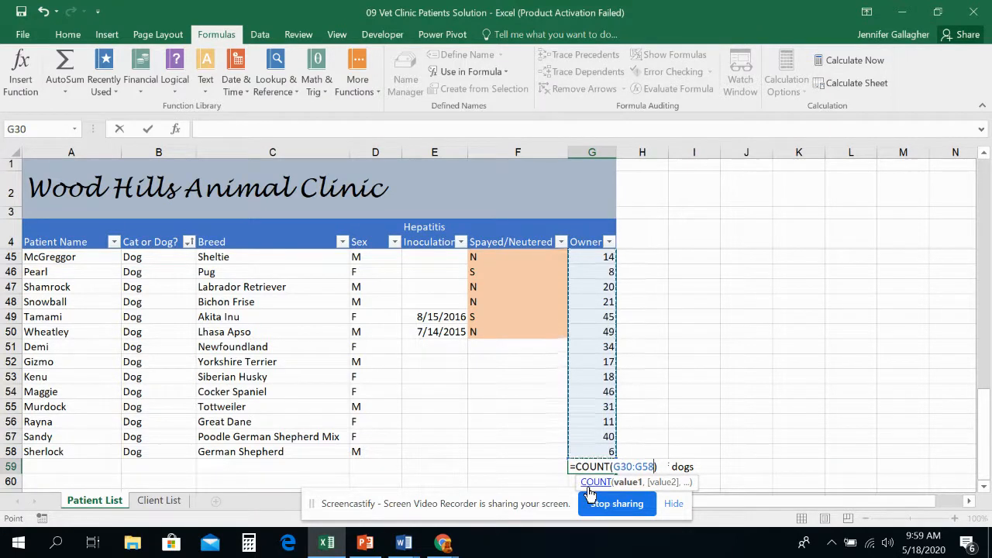
key("Return")
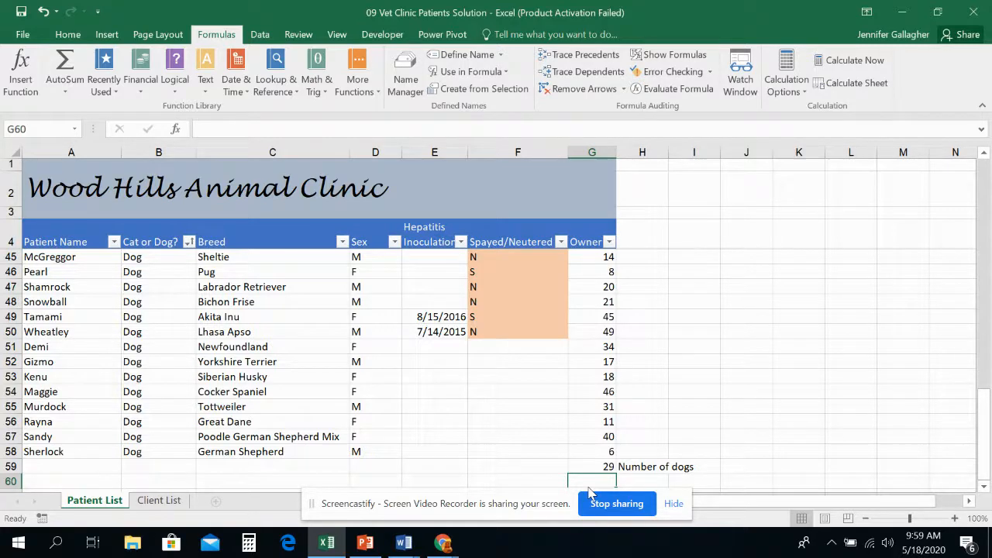
left_click(595, 467)
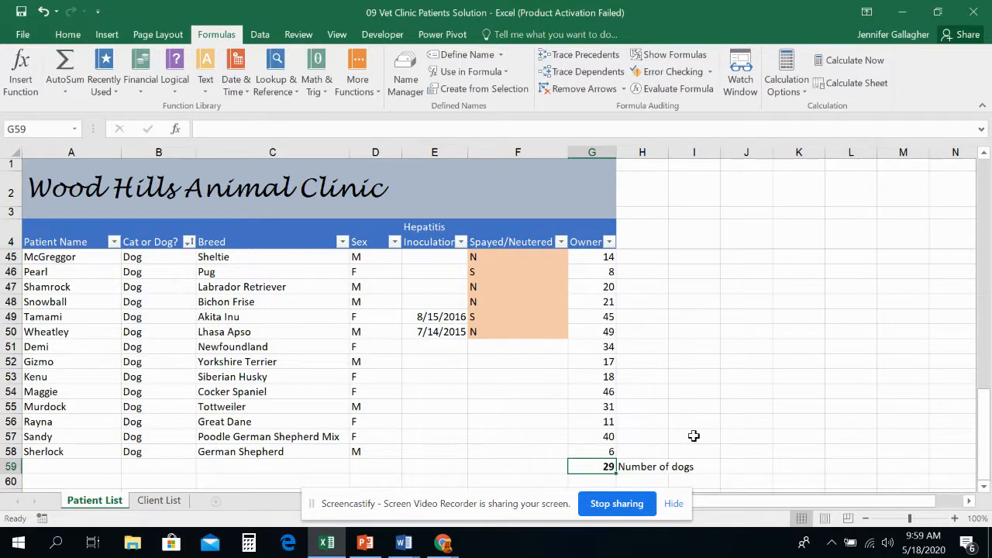
Look through the sorted patient list, examining the cat records and the count row beneath them.
scroll(698, 419, "up", 13)
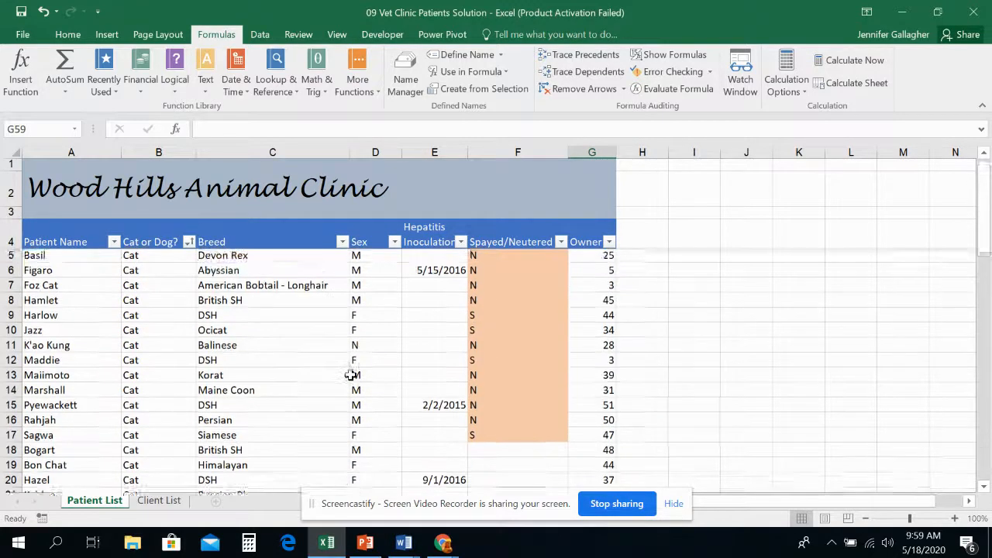
scroll(348, 372, "down", 10)
scroll(352, 334, "up", 6)
scroll(364, 321, "down", 1)
scroll(372, 318, "up", 6)
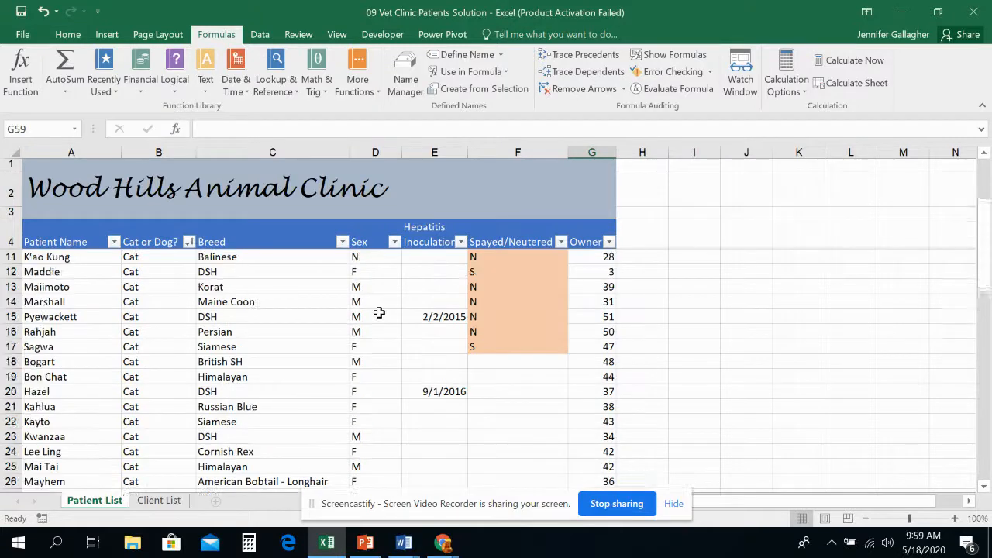
scroll(124, 419, "down", 8)
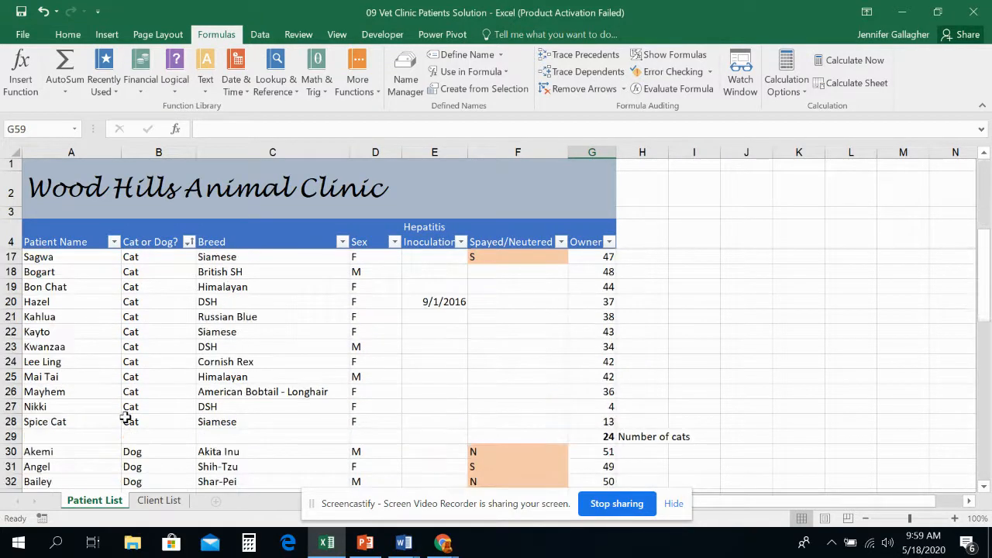
scroll(465, 337, "up", 5)
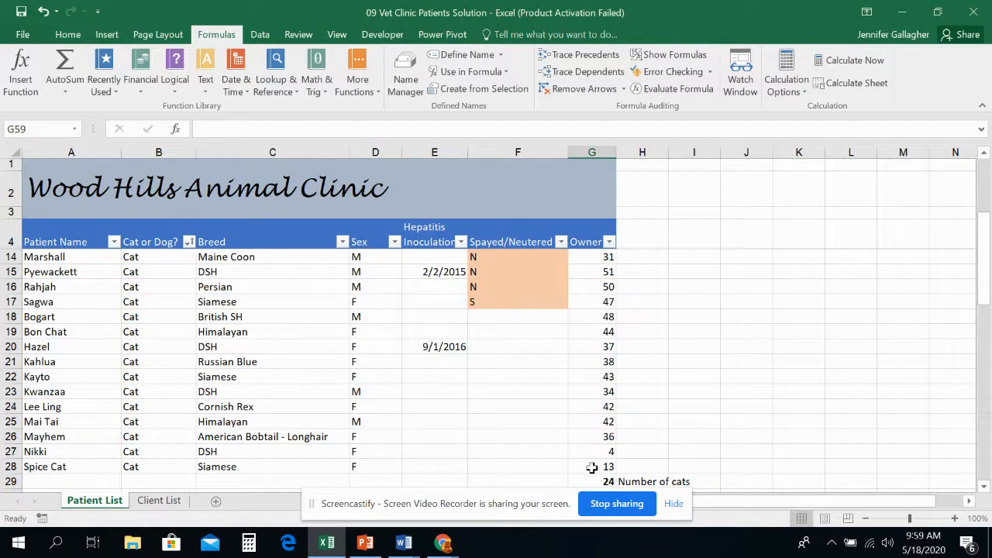
scroll(590, 434, "up", 3)
scroll(273, 395, "down", 3)
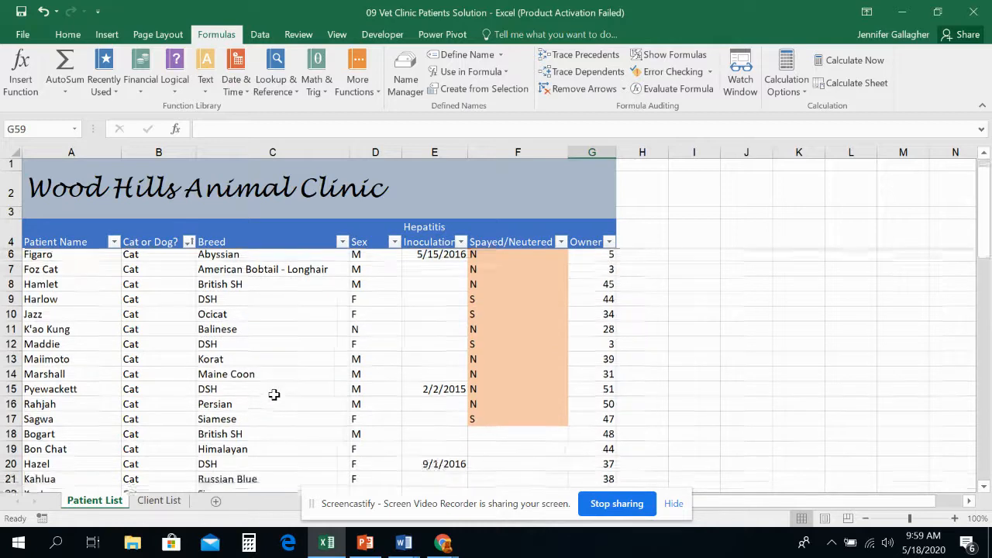
scroll(274, 395, "up", 3)
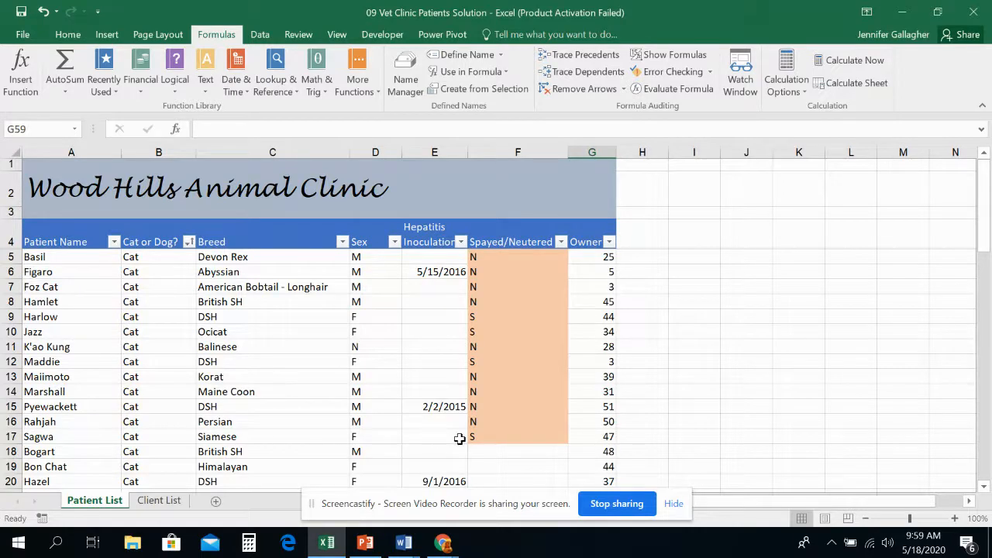
scroll(458, 437, "down", 3)
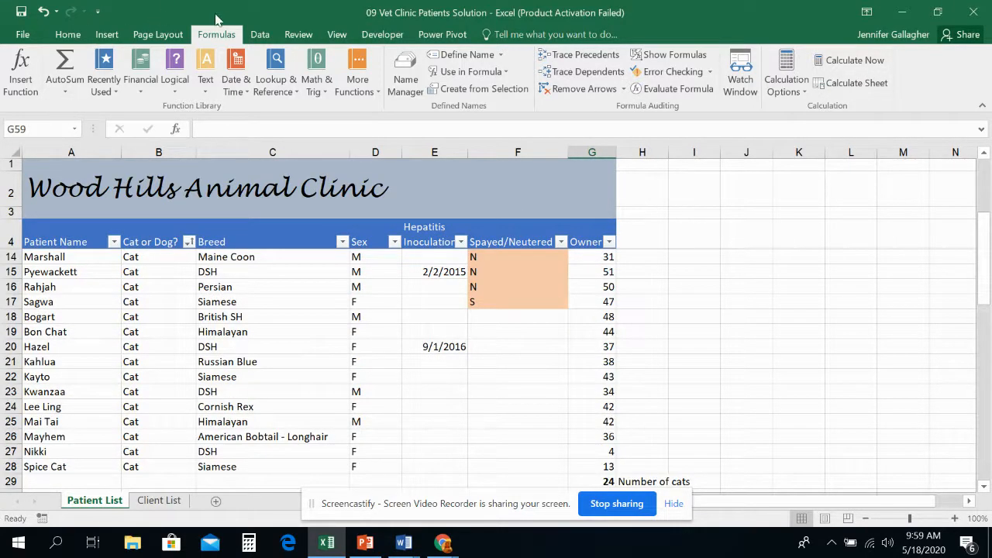
Group the cat record rows 5 to 28 into an outline group.
left_click(260, 34)
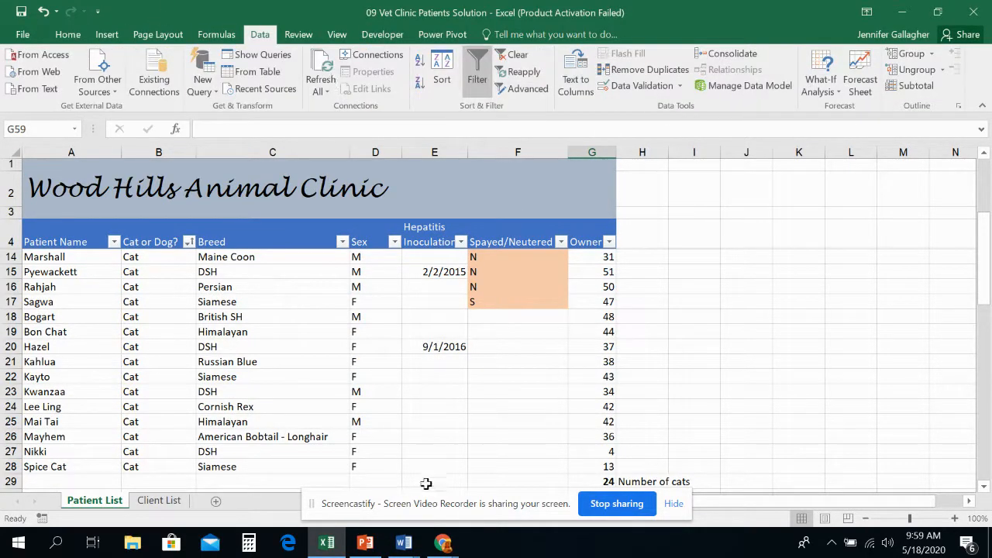
scroll(425, 480, "up", 3)
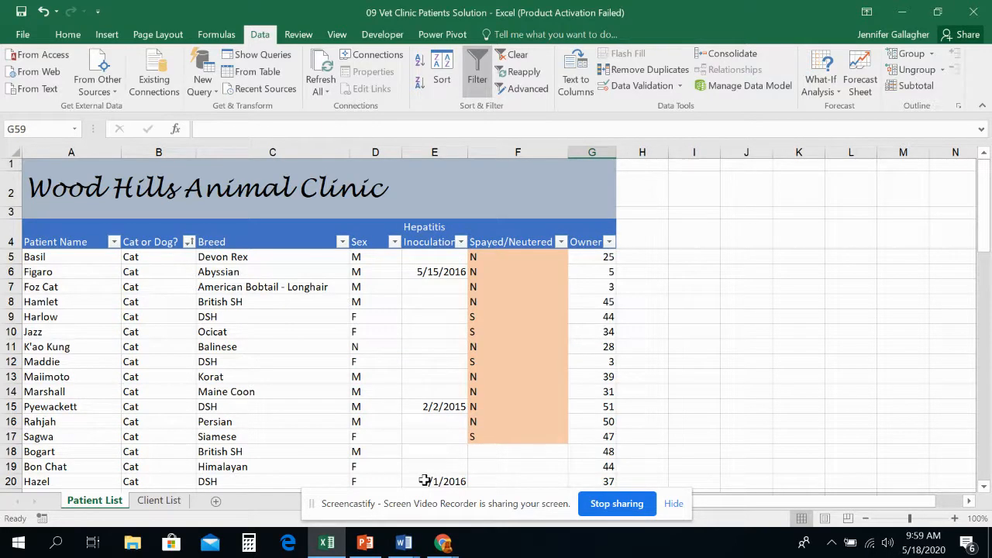
left_click(13, 256)
left_click_drag(15, 257, 7, 376)
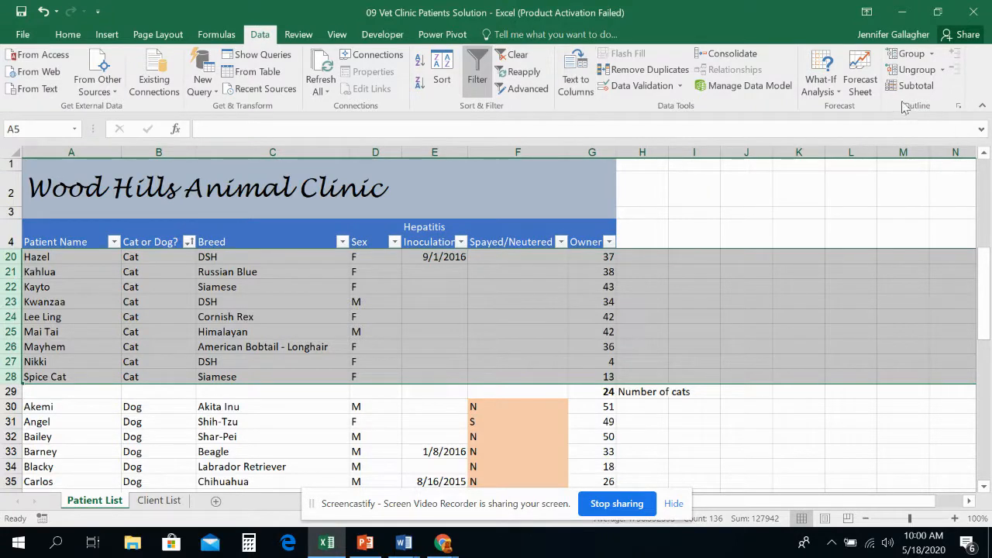
left_click(933, 54)
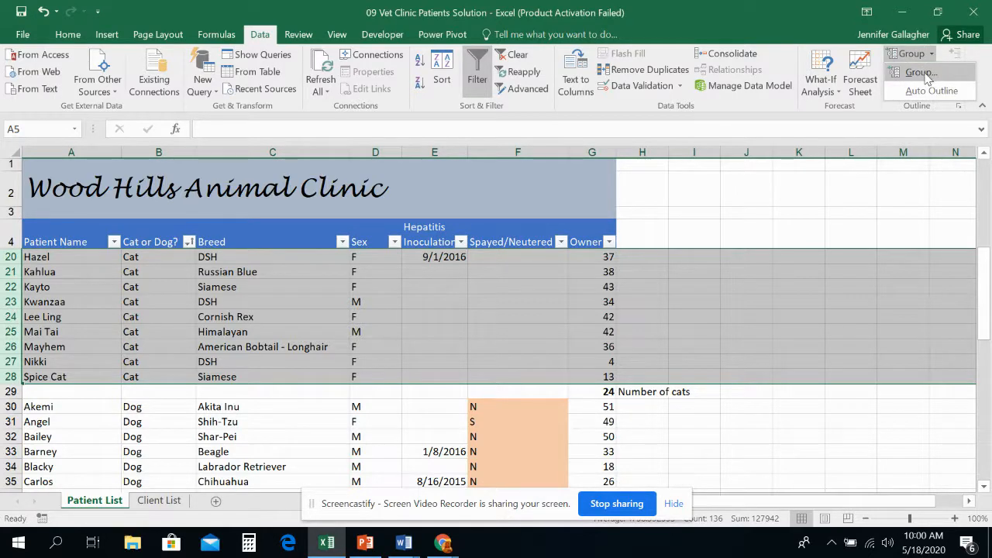
left_click(923, 73)
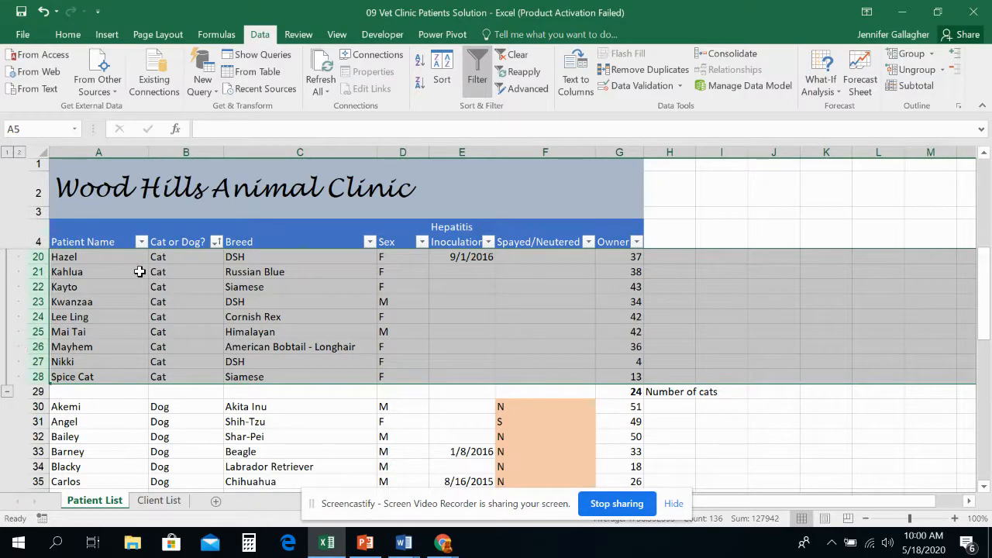
Group the dog record rows 30 to 58 into a second outline group.
scroll(77, 308, "up", 5)
scroll(82, 310, "down", 6)
scroll(82, 311, "down", 3)
scroll(82, 311, "up", 2)
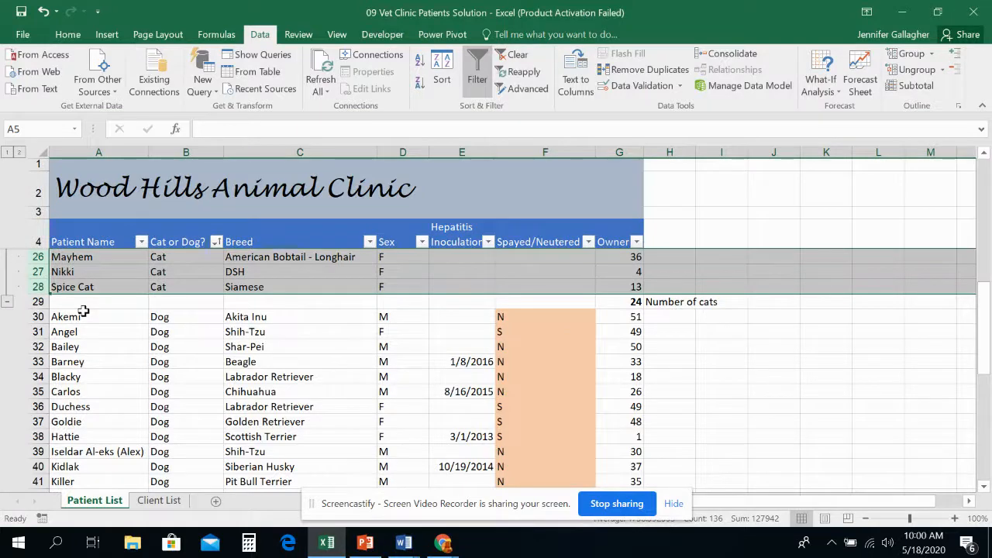
scroll(69, 310, "down", 1)
left_click_drag(37, 273, 40, 455)
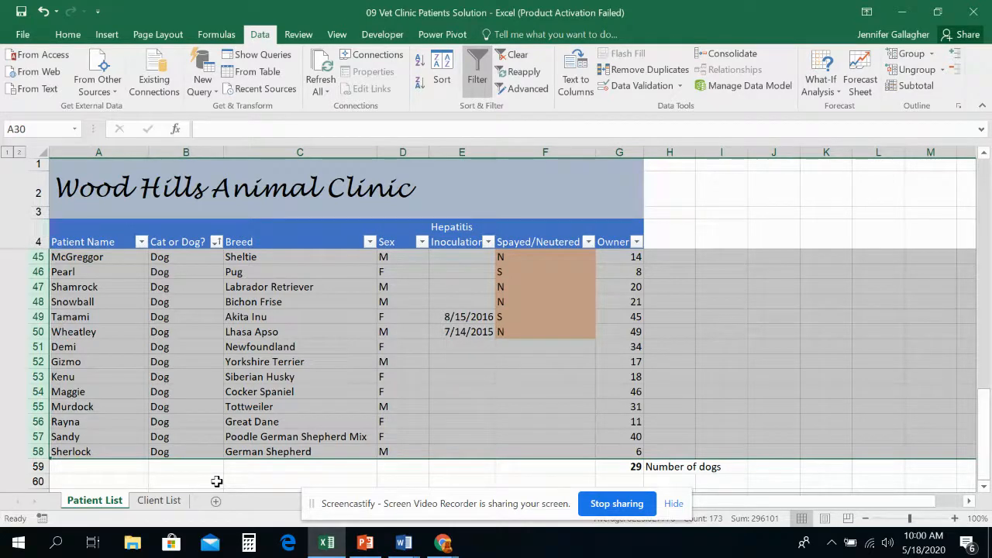
left_click(919, 55)
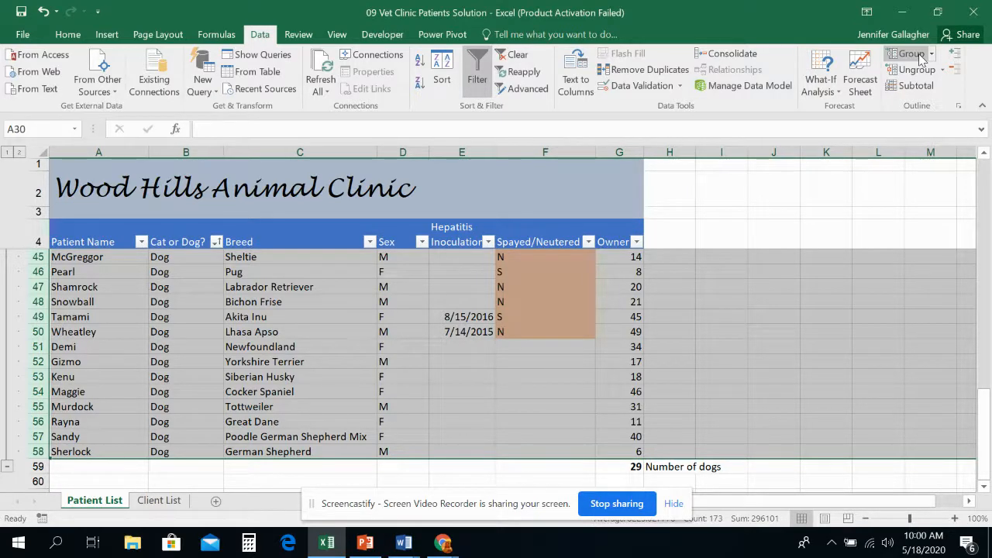
Collapse the dog and cat row groups to their count rows, reopening and closing the cat group once.
left_click(8, 468)
scroll(225, 426, "up", 3)
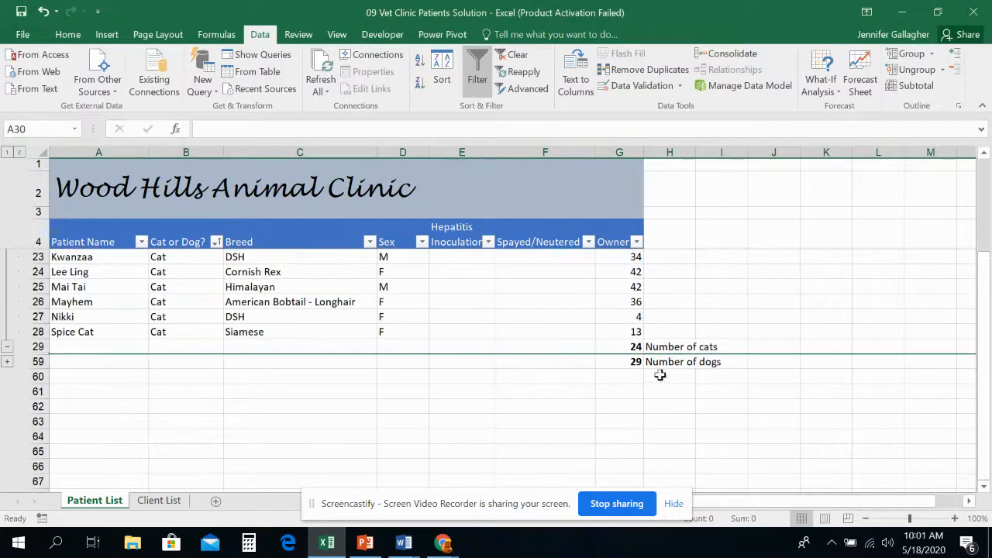
left_click(8, 350)
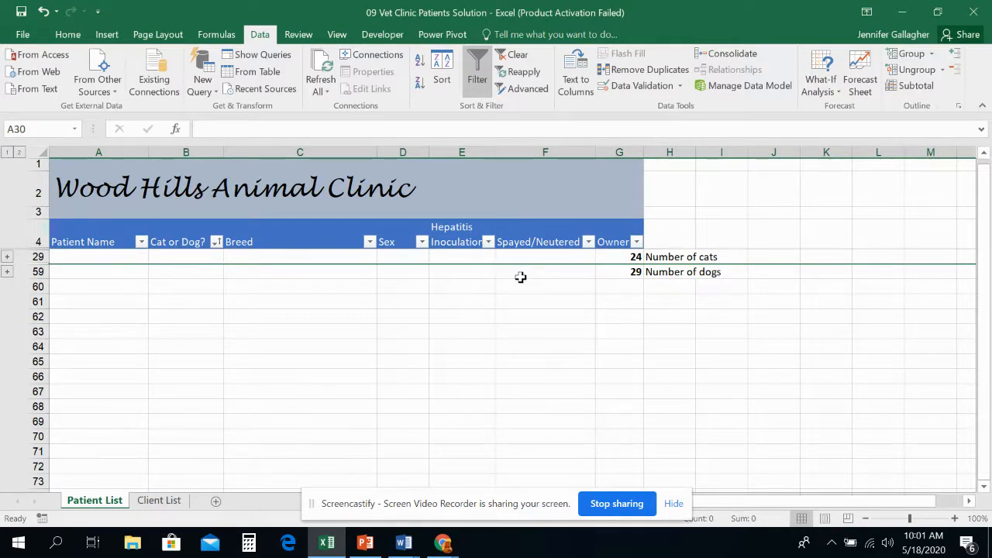
left_click(7, 257)
left_click(7, 482)
Select the whole sheet, and show and hide the detail of all grouped rows at once.
left_click(43, 152)
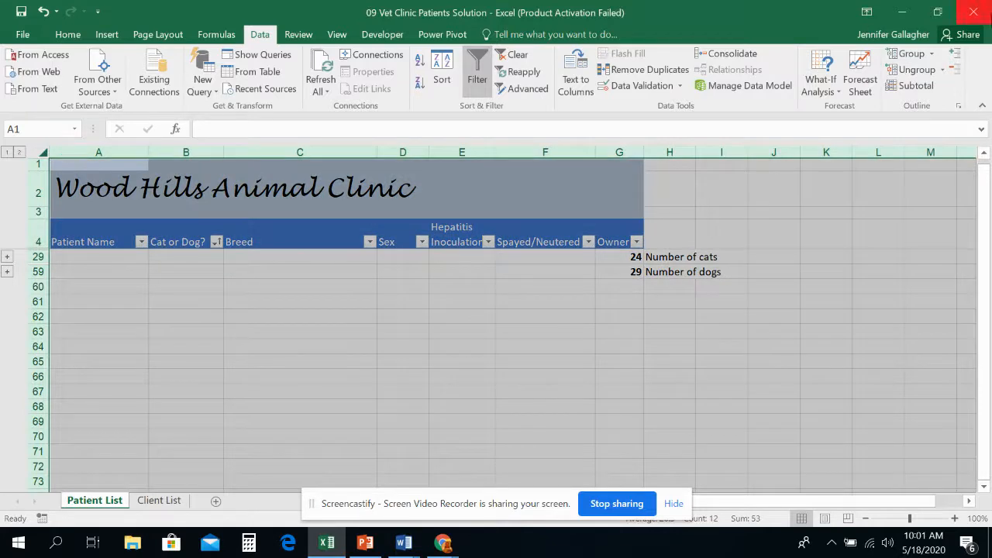
left_click(955, 54)
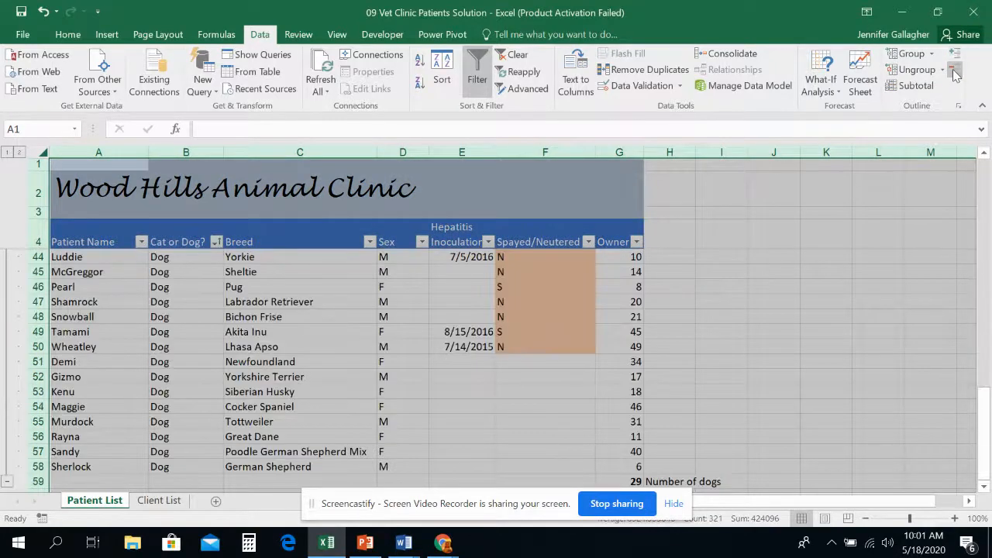
left_click(956, 73)
left_click(45, 153)
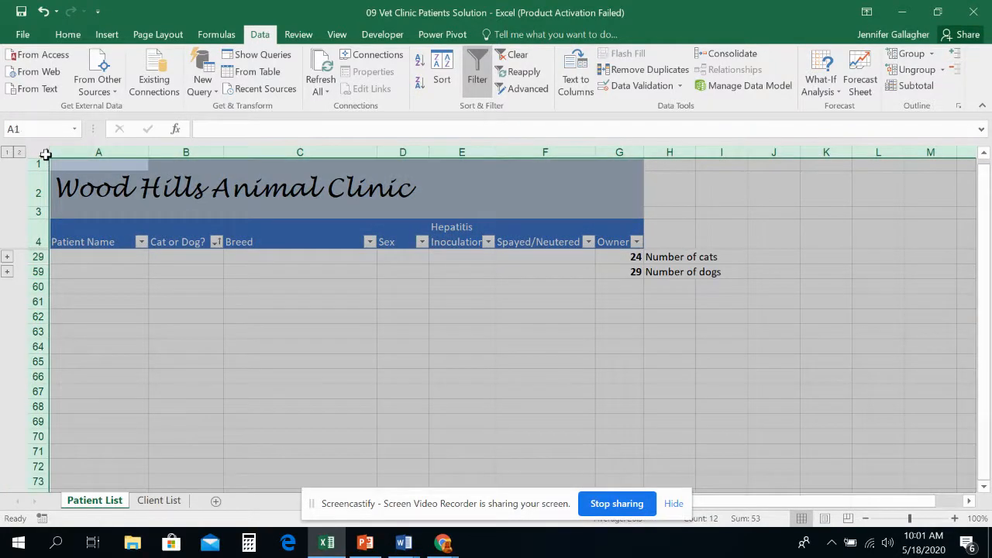
From cell F59, show, hide and show again the dog group's rows with Show Detail and Hide Detail.
left_click(516, 271)
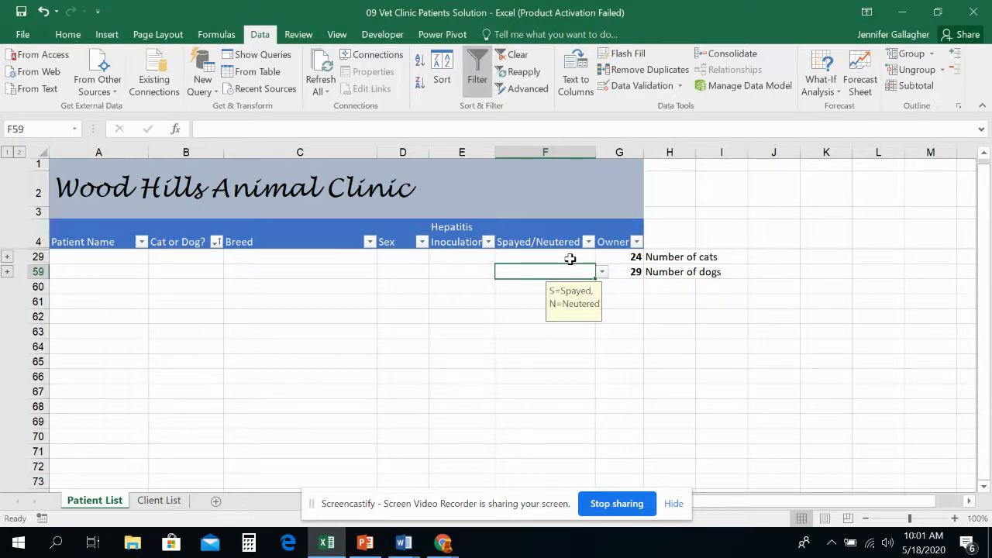
left_click(956, 56)
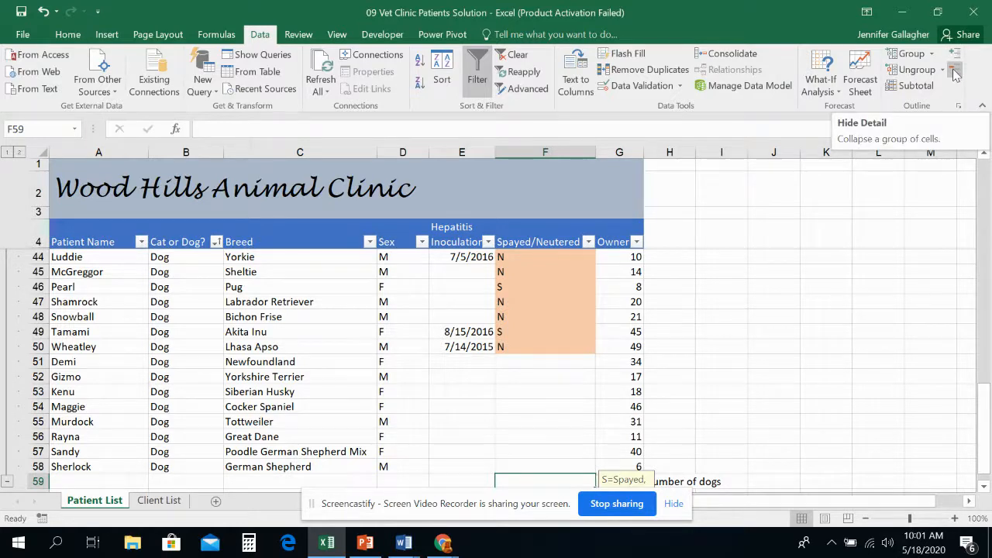
left_click(956, 74)
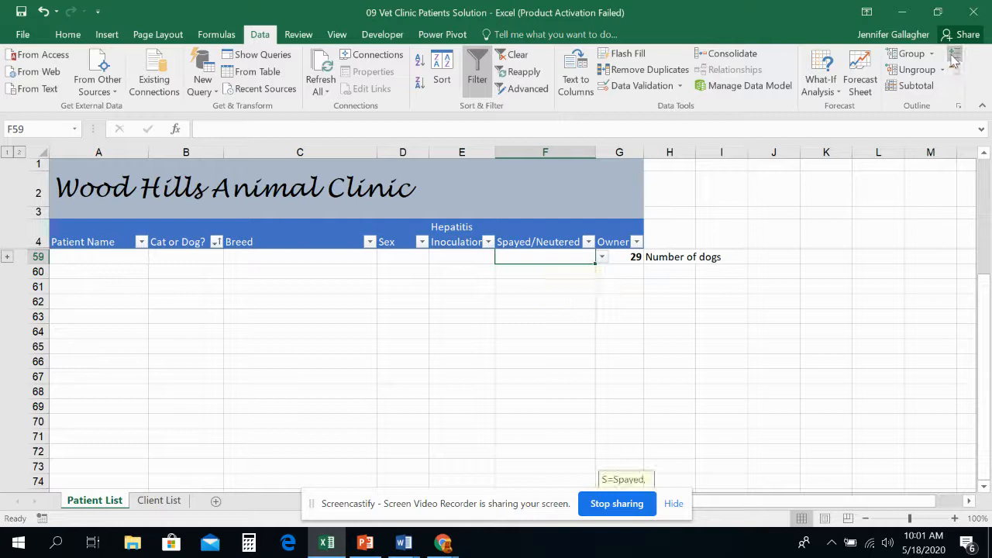
left_click(955, 54)
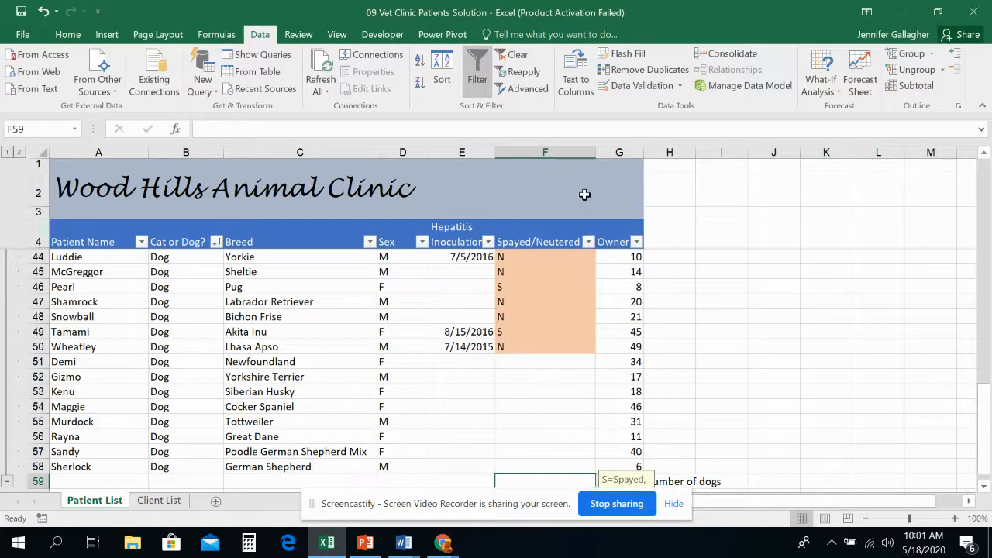
Group columns B through F into a column outline, then collapse and expand that group once.
left_click_drag(192, 152, 534, 153)
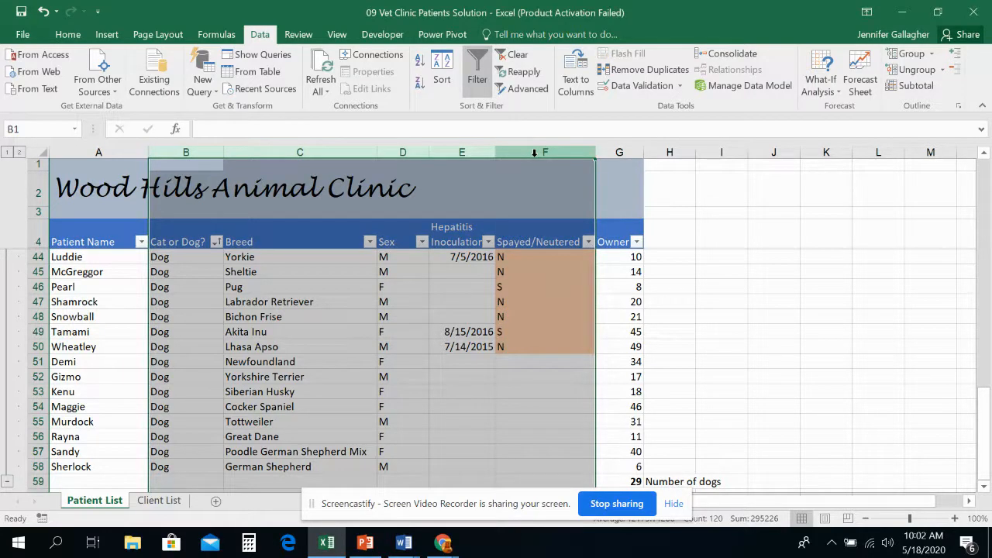
left_click(905, 54)
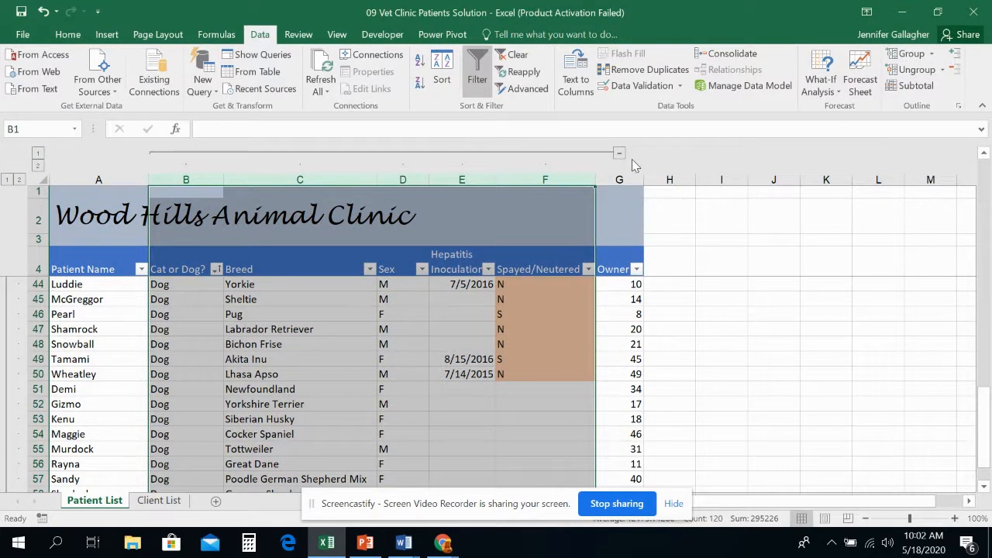
left_click(619, 153)
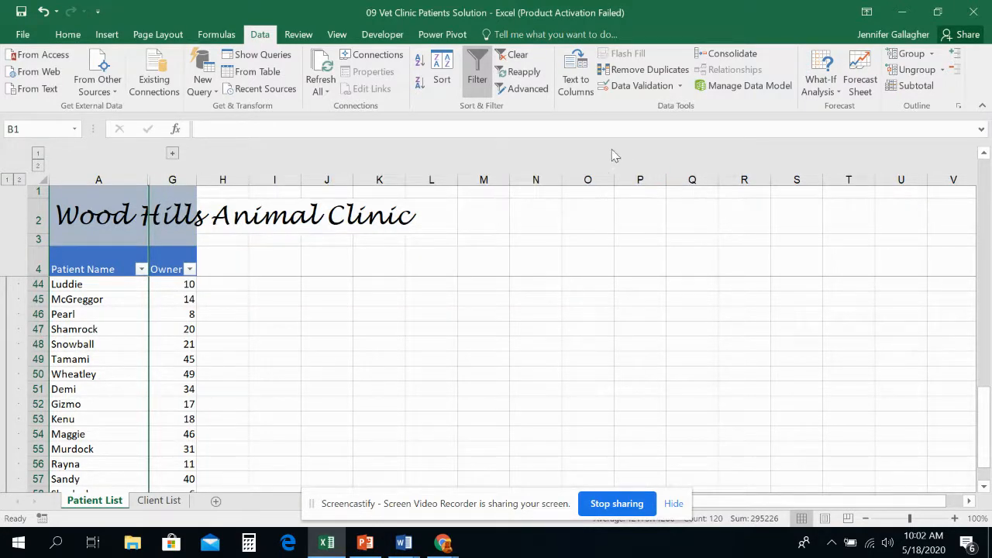
left_click(174, 154)
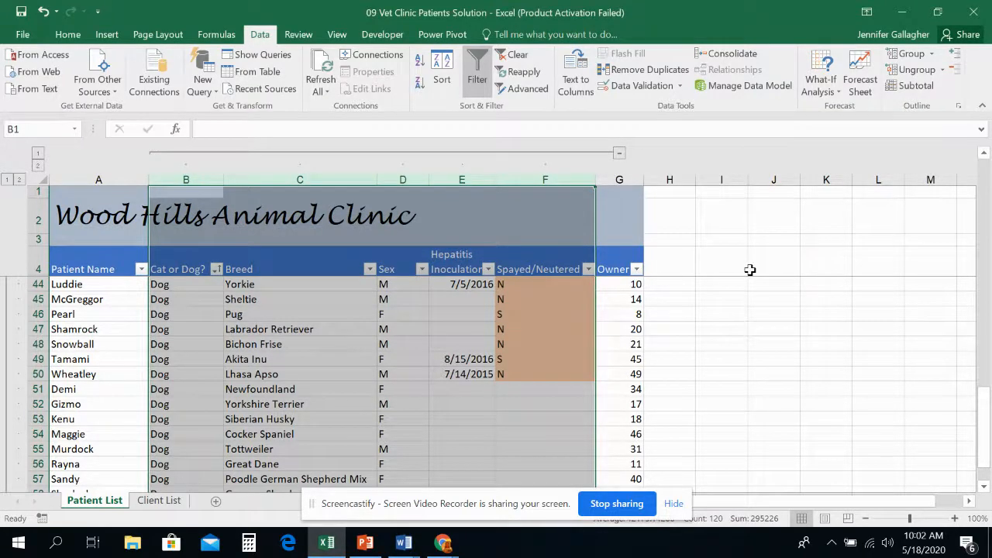
Try ungrouping only the Sex column D from the column group, and undo the change.
left_click(751, 270)
left_click(395, 175)
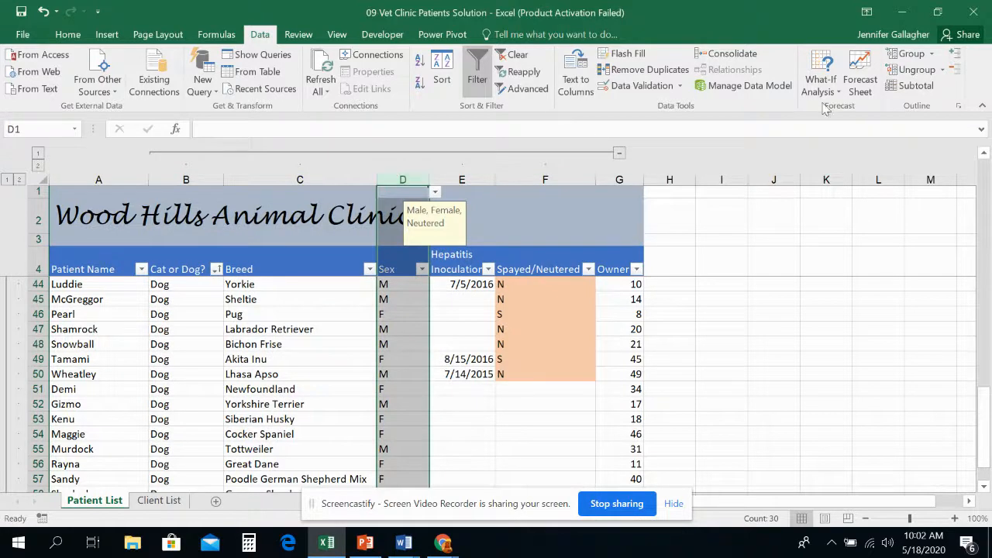
left_click(938, 70)
left_click(43, 11)
Ungroup the selected columns B through G, and undo the ungrouping.
left_click_drag(195, 179, 620, 176)
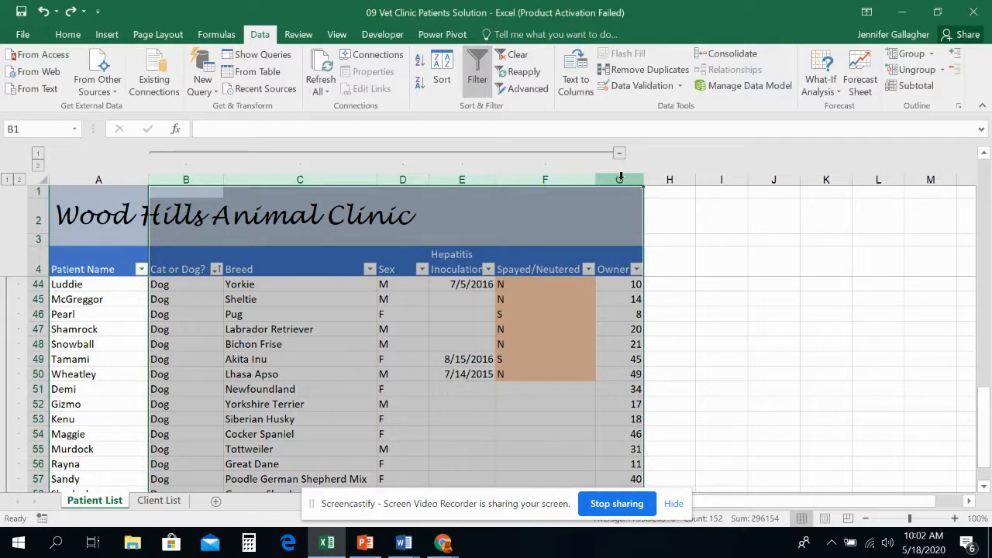
left_click(911, 70)
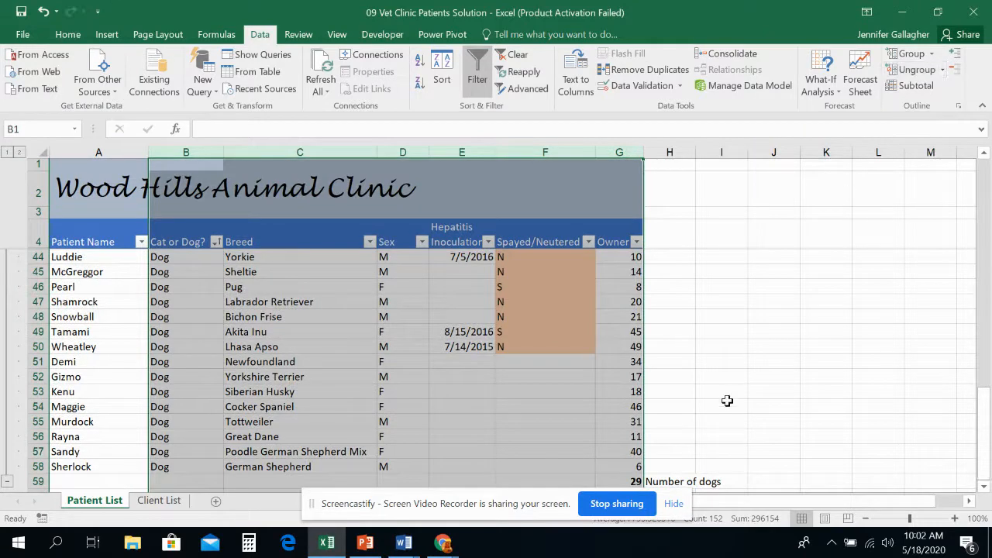
left_click(43, 10)
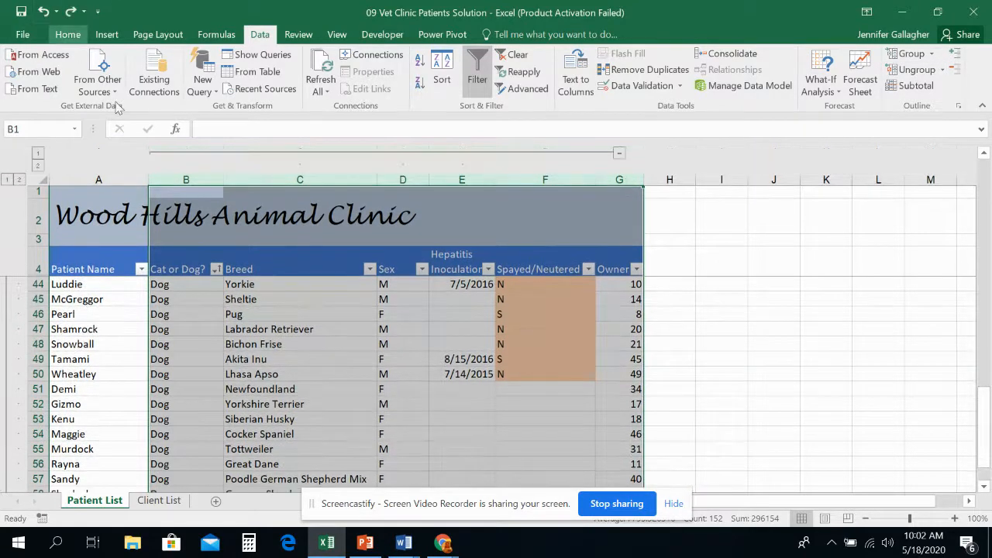
Try ungrouping only the Breed column C from the middle of the column group, and undo the split.
left_click(299, 178)
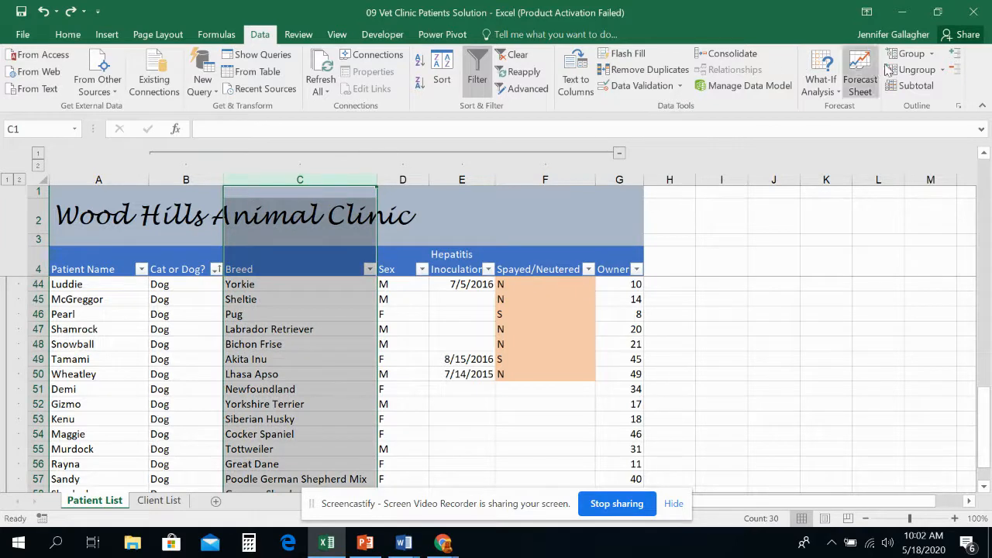
left_click(922, 69)
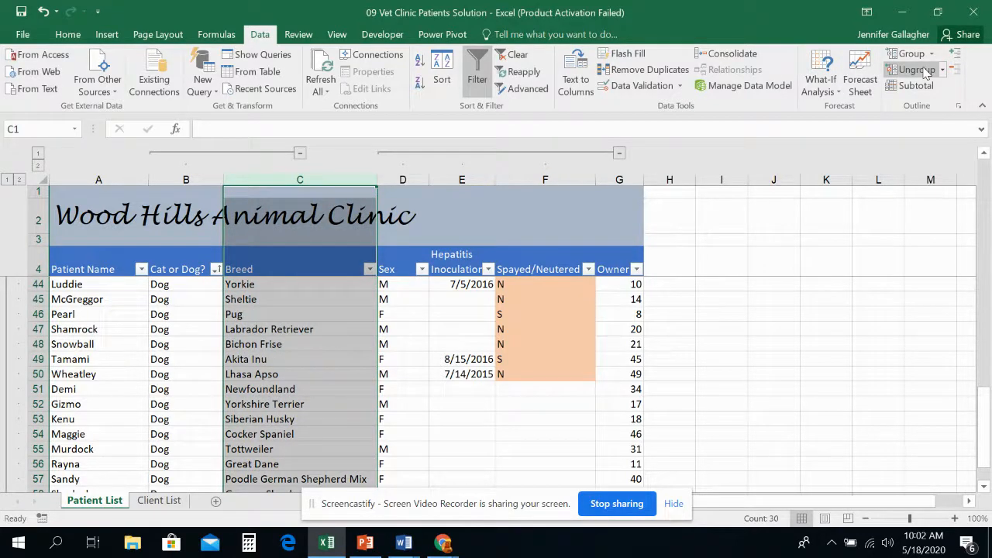
left_click(42, 11)
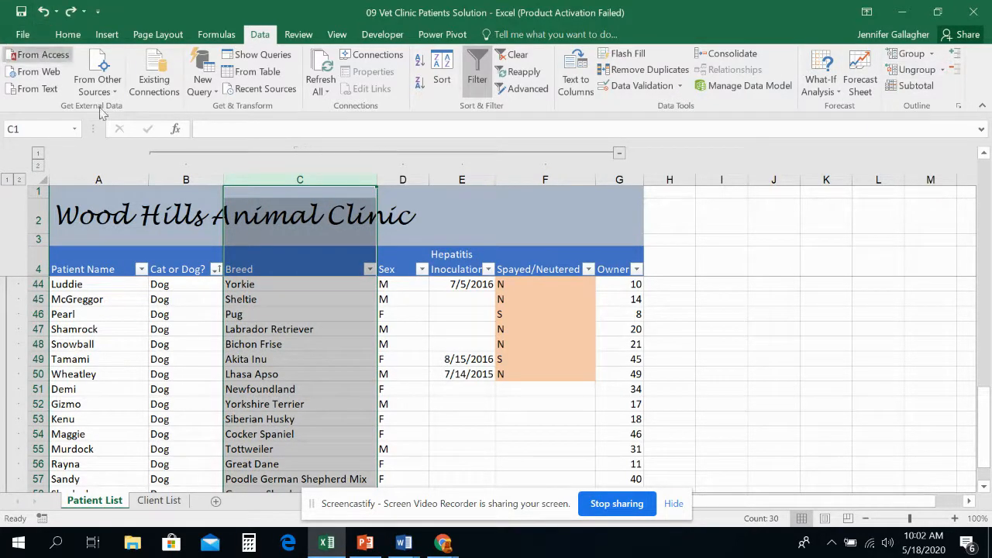
Remove the column group by ungrouping columns B through G, and look over the cat and dog rows.
left_click_drag(186, 179, 613, 187)
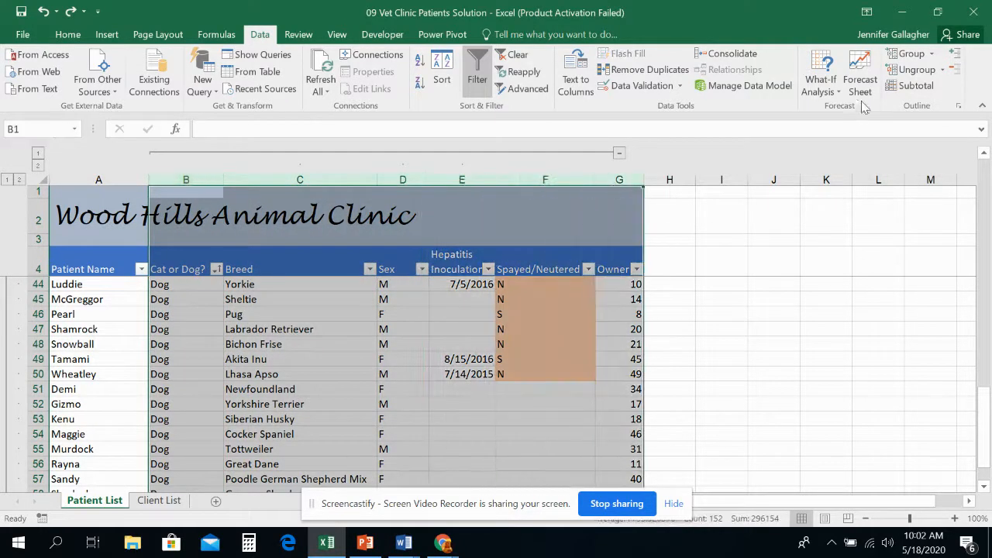
left_click(917, 72)
scroll(38, 327, "down", 2)
scroll(38, 327, "up", 7)
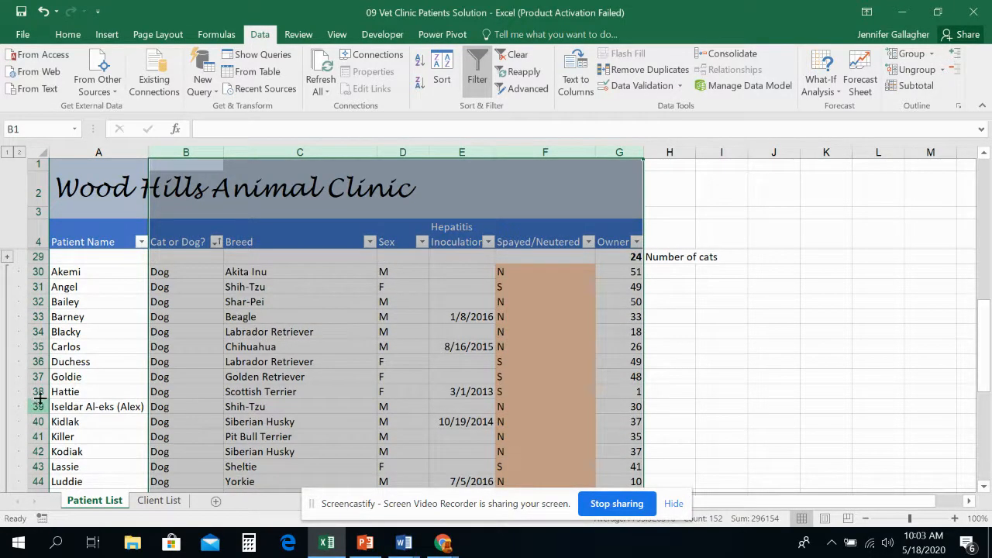
scroll(29, 367, "down", 2)
scroll(29, 367, "up", 2)
scroll(29, 366, "down", 6)
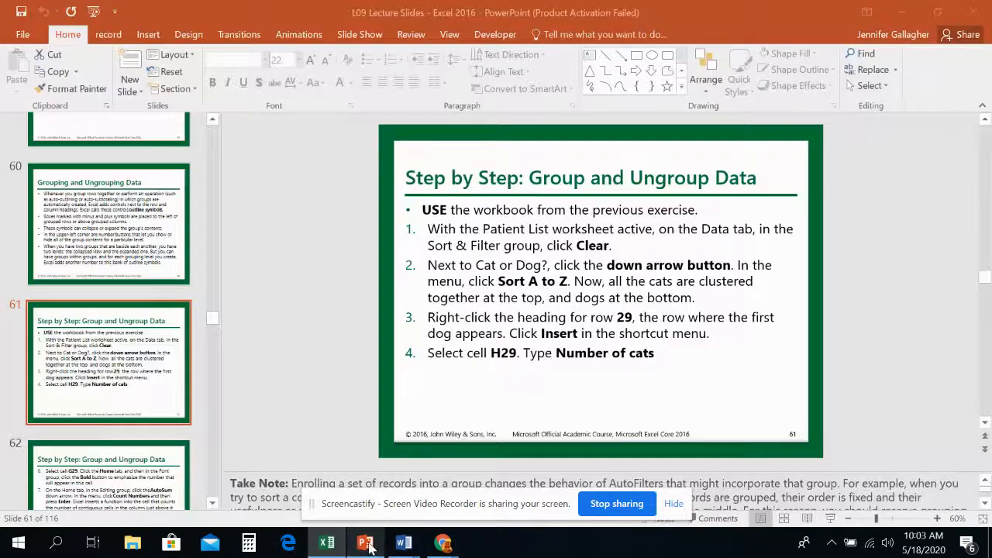
Switch to the PowerPoint lecture slides and open slide 66, Auto-Outlining Data.
left_click(365, 543)
scroll(82, 417, "down", 6)
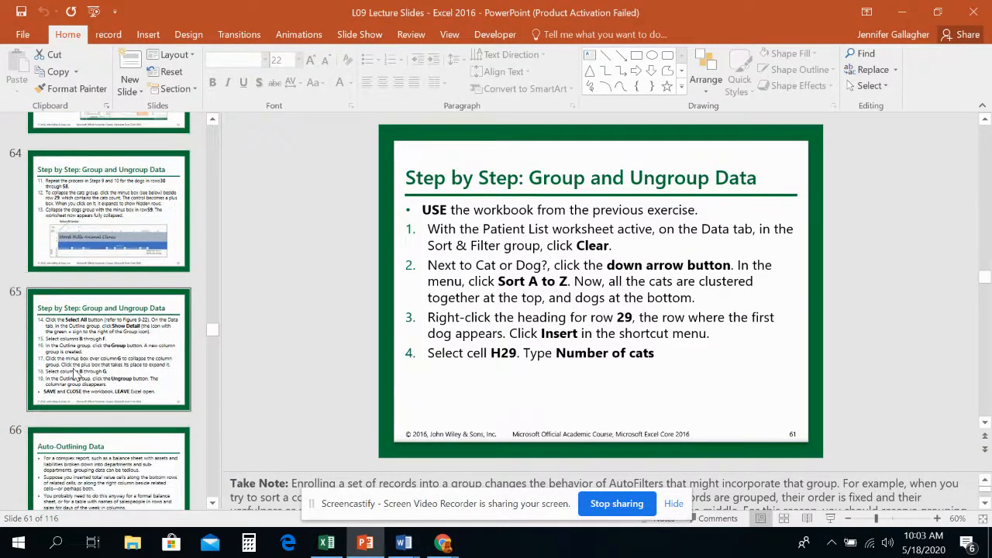
left_click(95, 264)
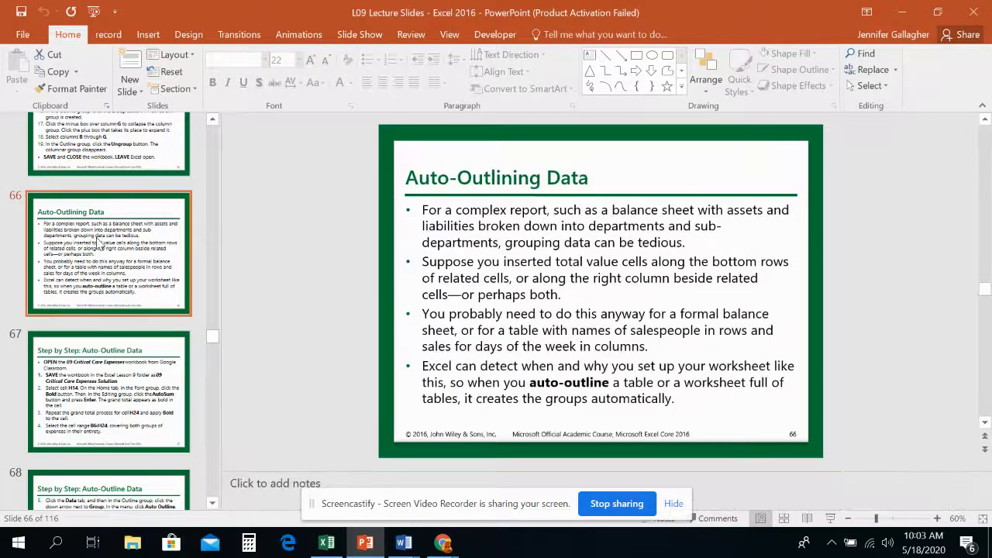
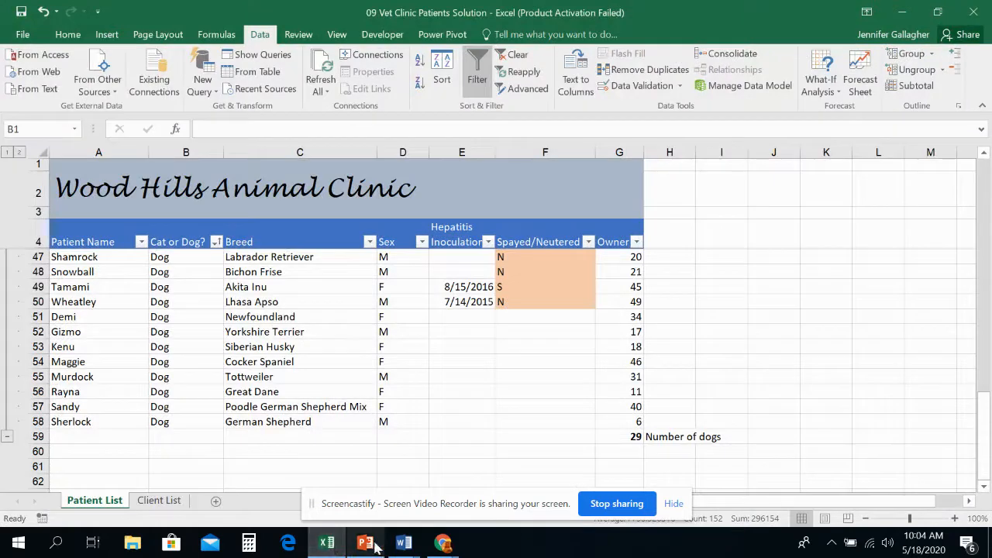
mouse_move(446, 544)
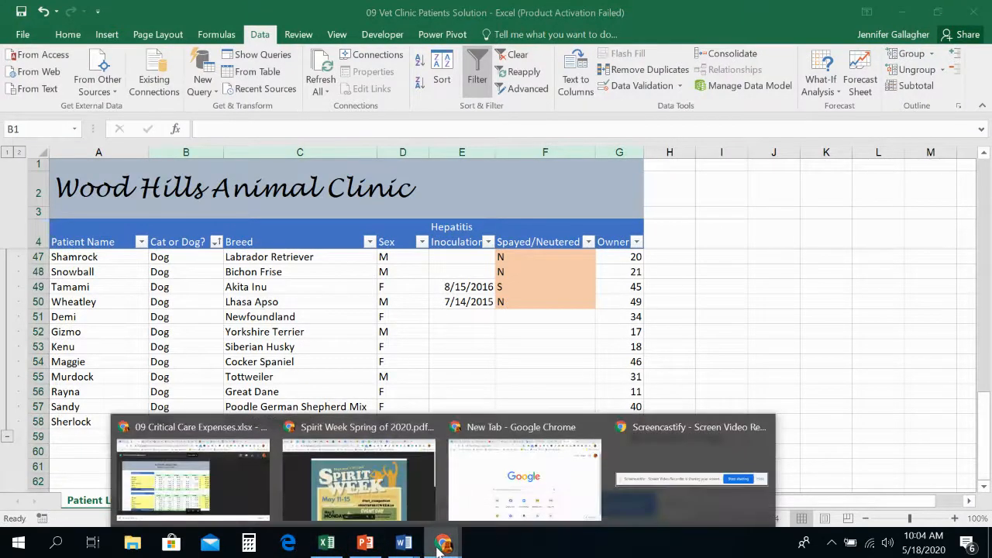
left_click(496, 500)
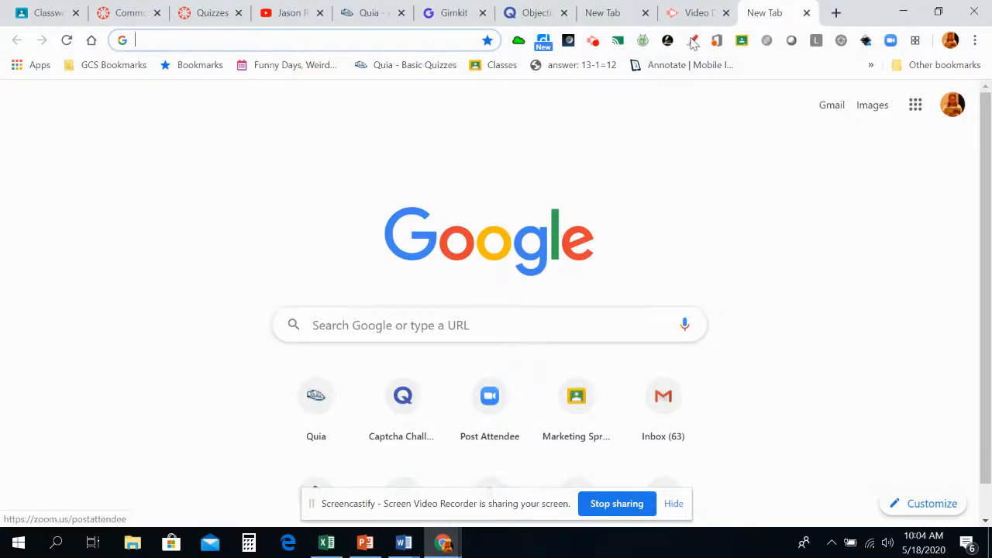
left_click(47, 12)
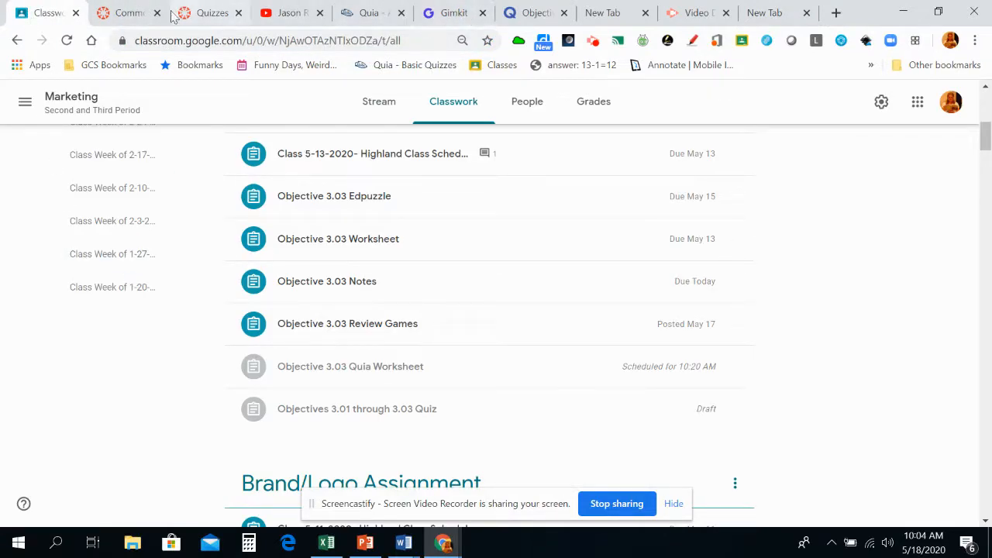
left_click(324, 541)
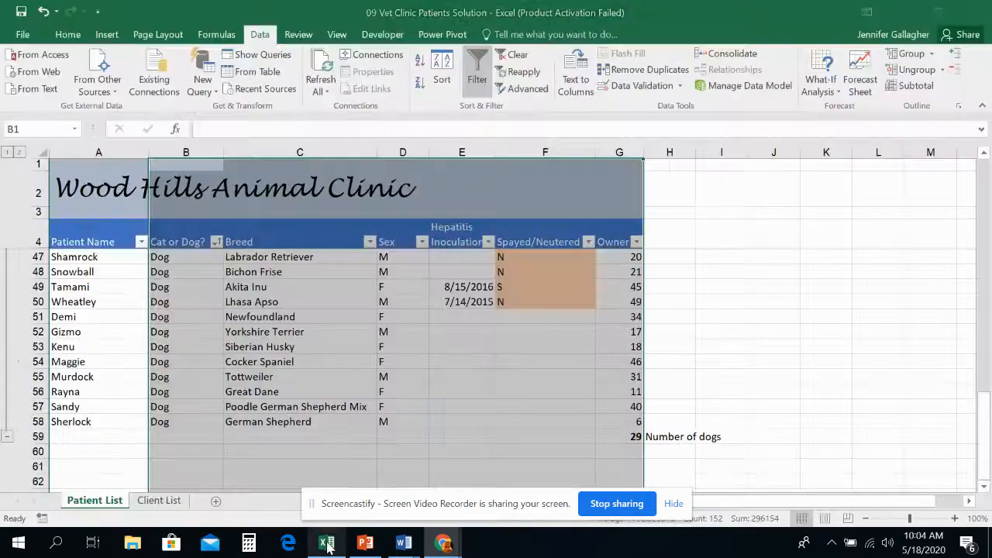
Open the 09 Critical Care Expenses workbook from its Chrome window in Excel and enable editing.
mouse_move(432, 548)
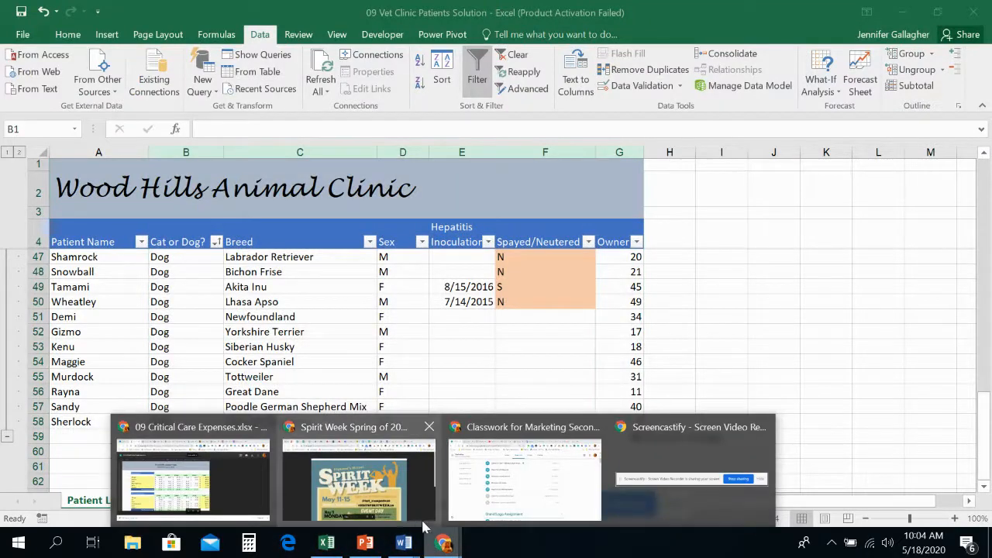
left_click(233, 465)
left_click(105, 515)
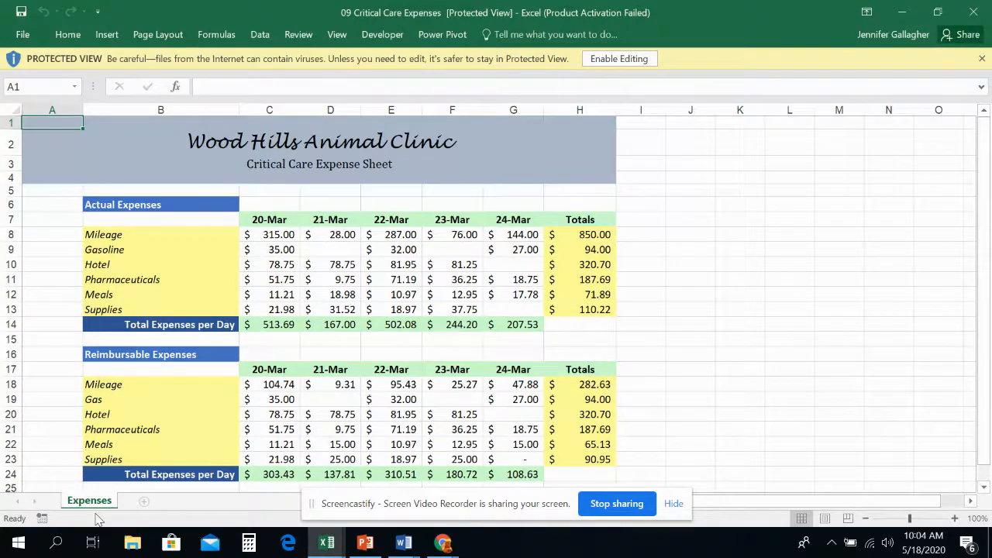
left_click(600, 59)
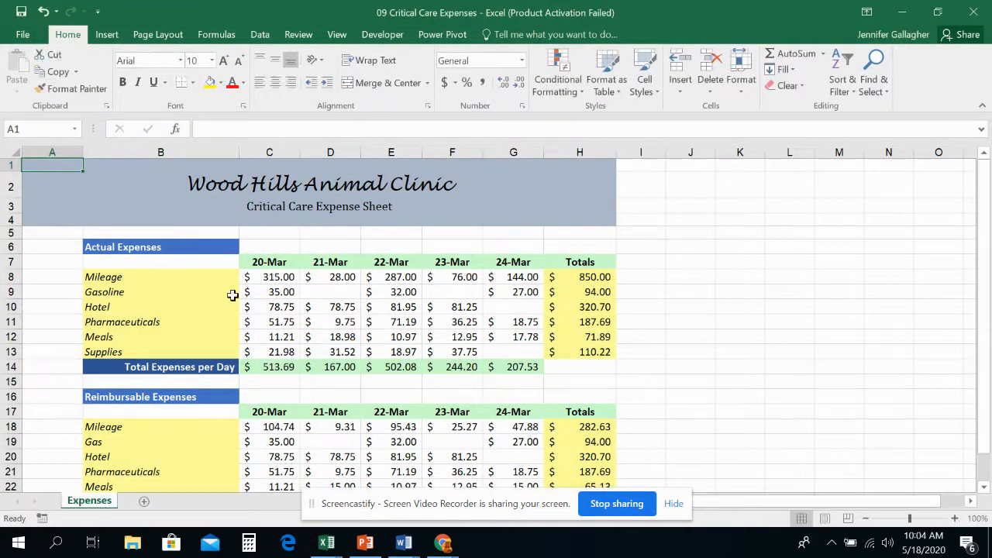
Make H14 bold and total the actual expense categories H8:H13 in it with AutoSum.
scroll(108, 373, "down", 1)
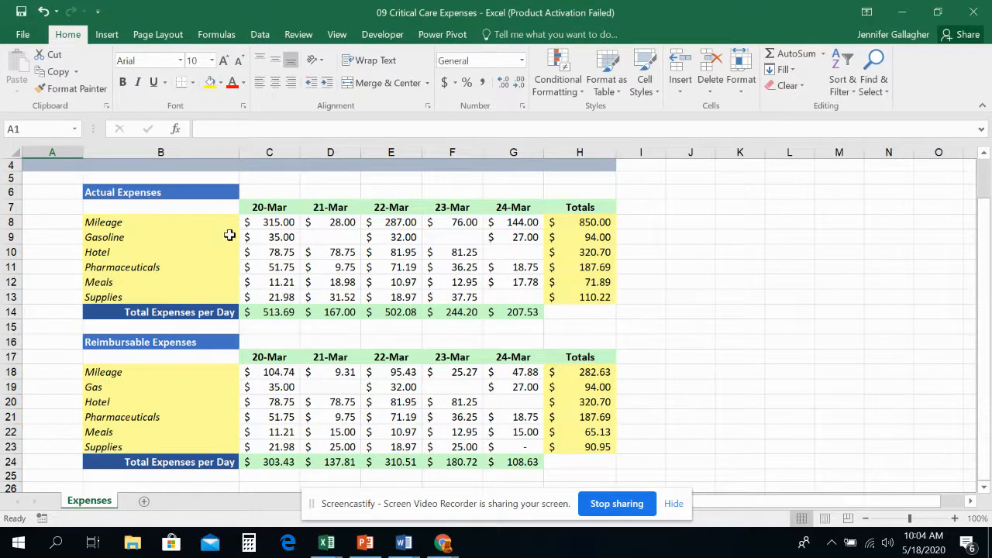
scroll(204, 244, "up", 1)
scroll(194, 279, "down", 1)
scroll(344, 304, "down", 1)
scroll(344, 304, "up", 1)
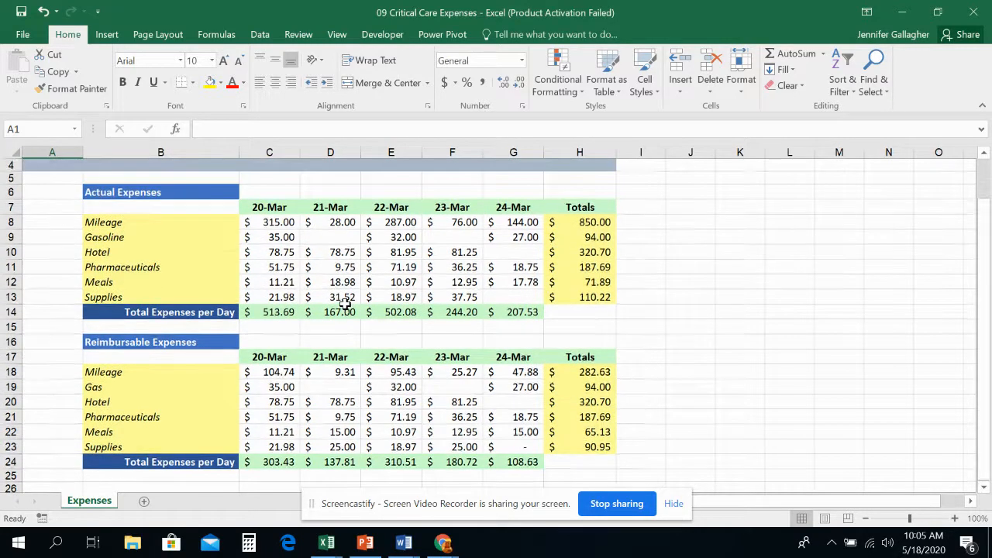
scroll(339, 238, "up", 1)
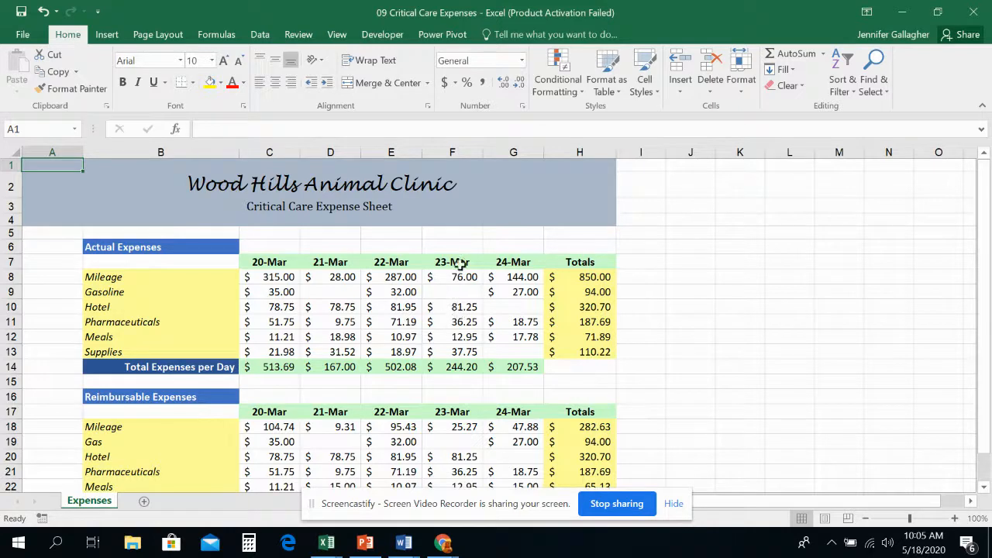
left_click(589, 368)
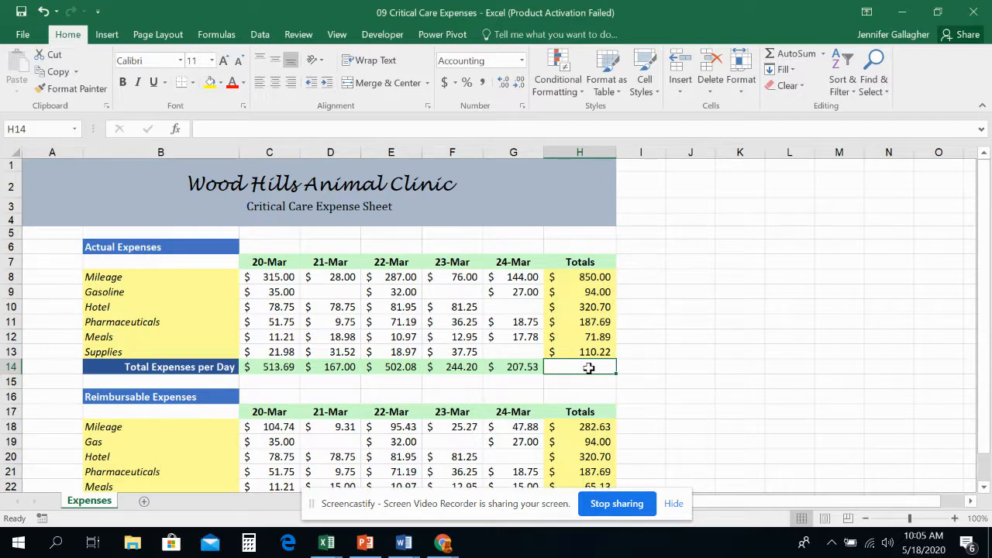
key("ctrl+b")
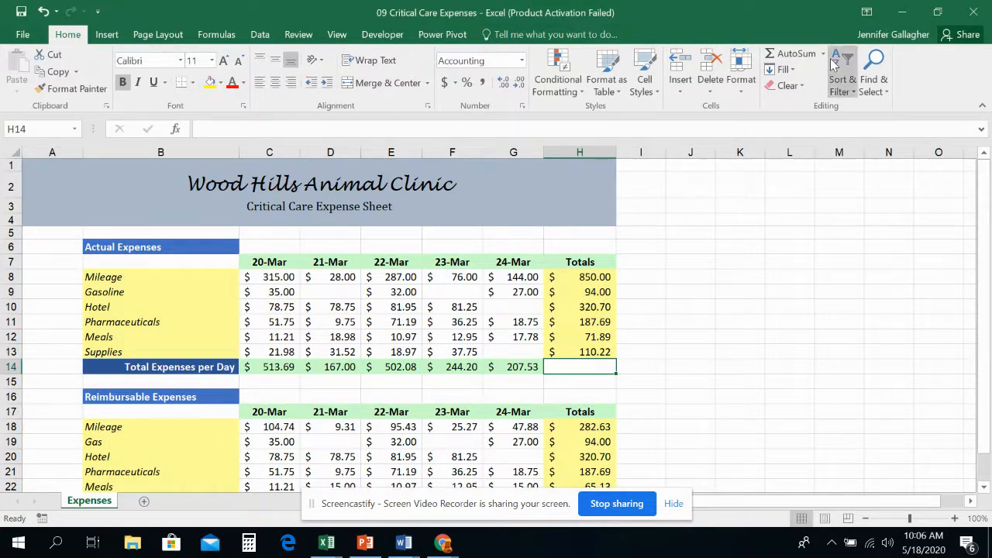
left_click(792, 54)
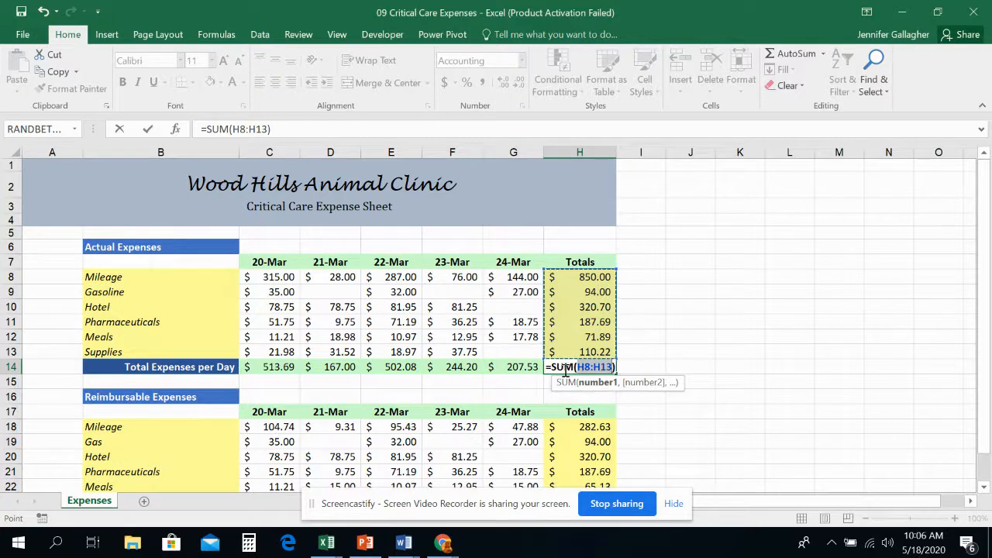
key("Return")
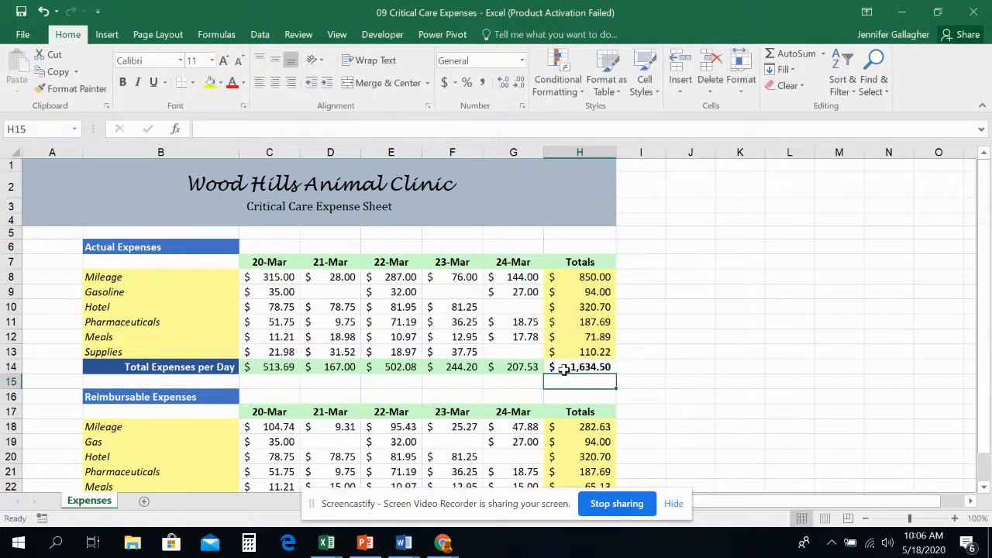
Replace the total in H14 with an AutoSum of the daily totals C14:G14.
left_click(605, 365)
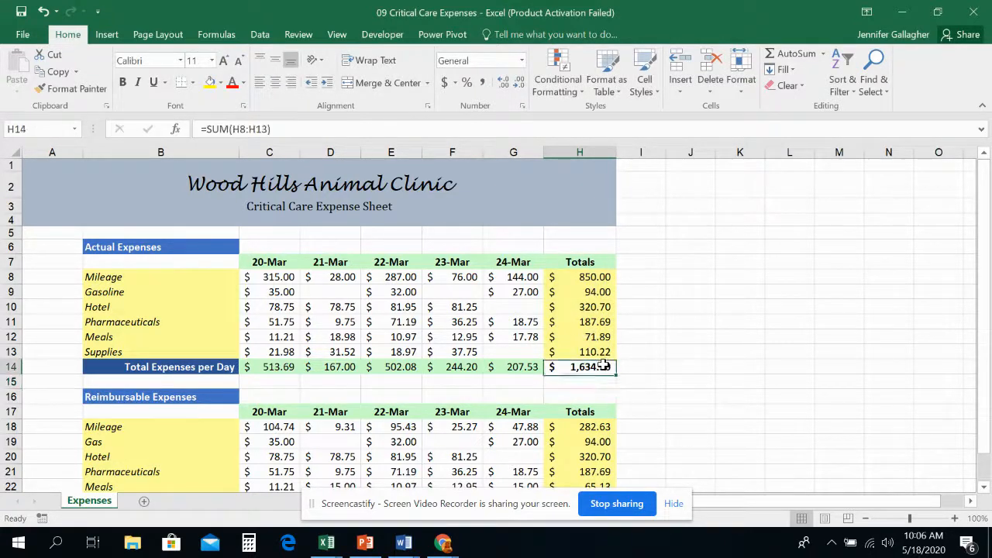
key("Delete")
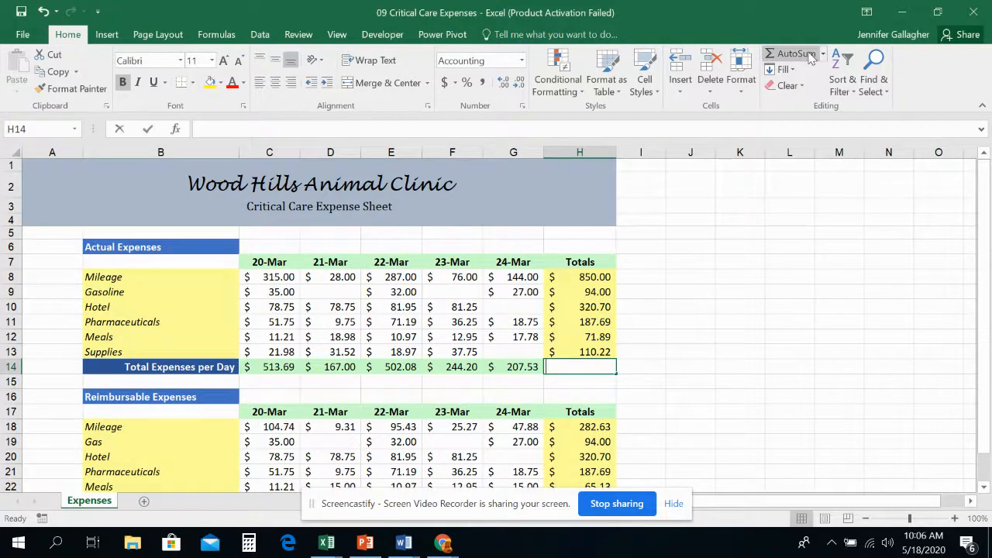
left_click(789, 54)
left_click_drag(516, 367, 290, 367)
key("Return")
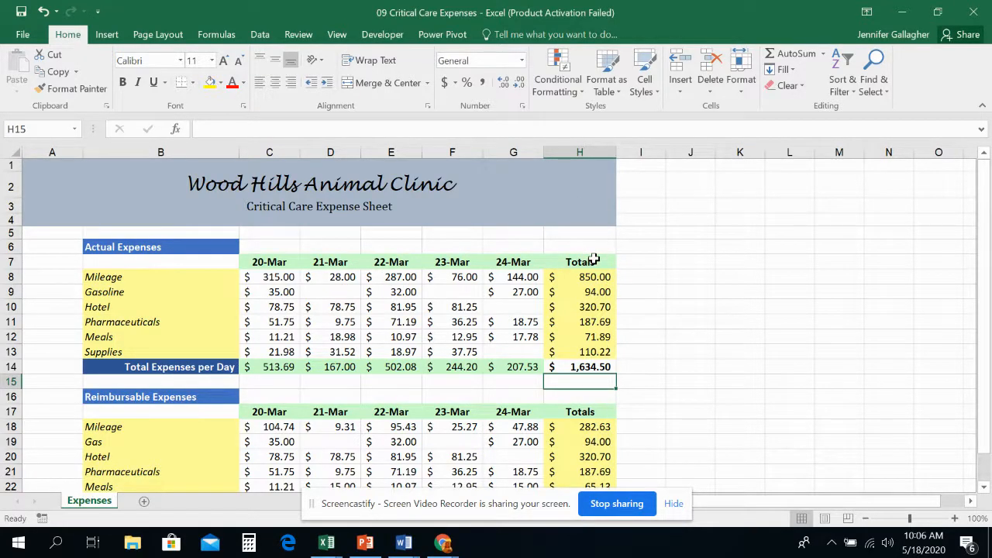
Clear H14 and fill it with an AutoSum of the category totals H8:H13.
left_click(601, 367)
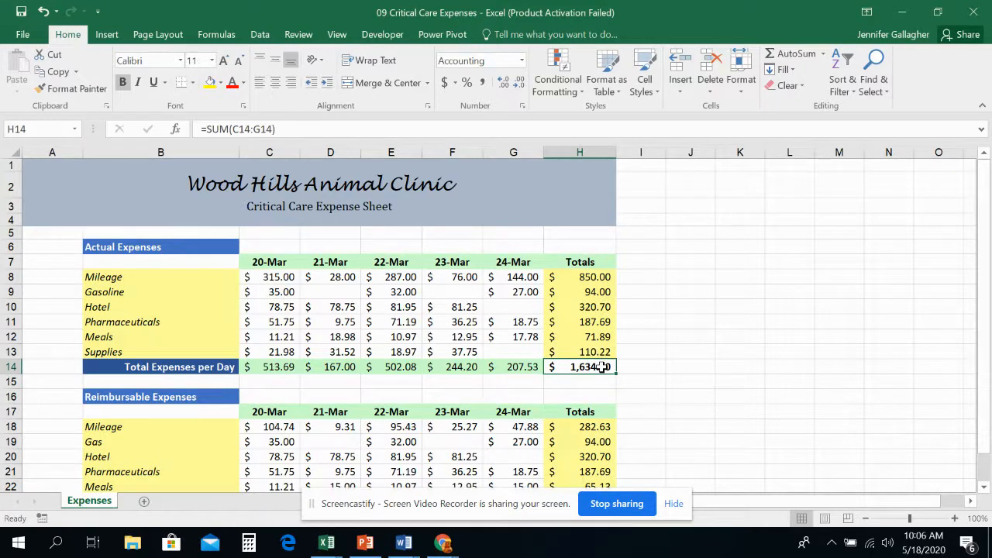
key("Delete")
left_click(784, 53)
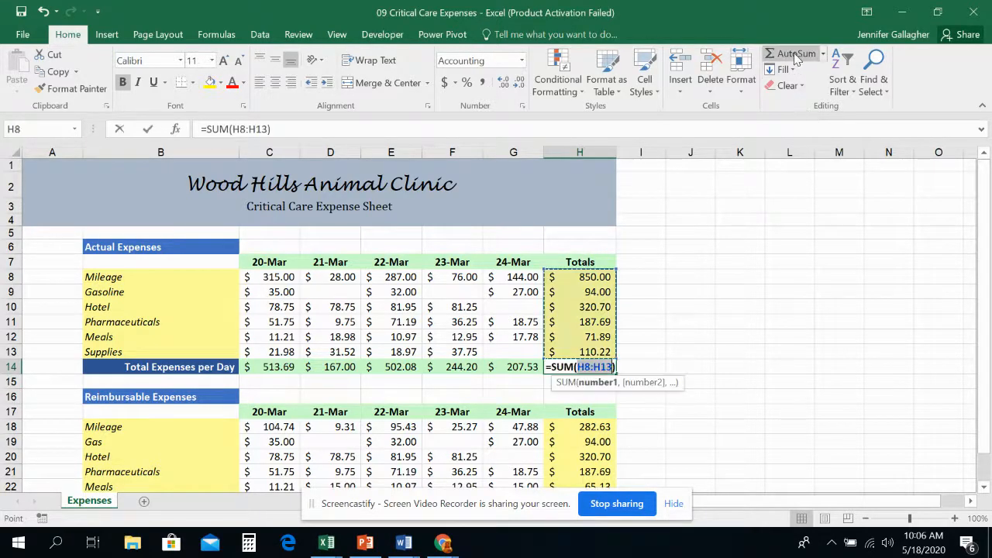
key("Return")
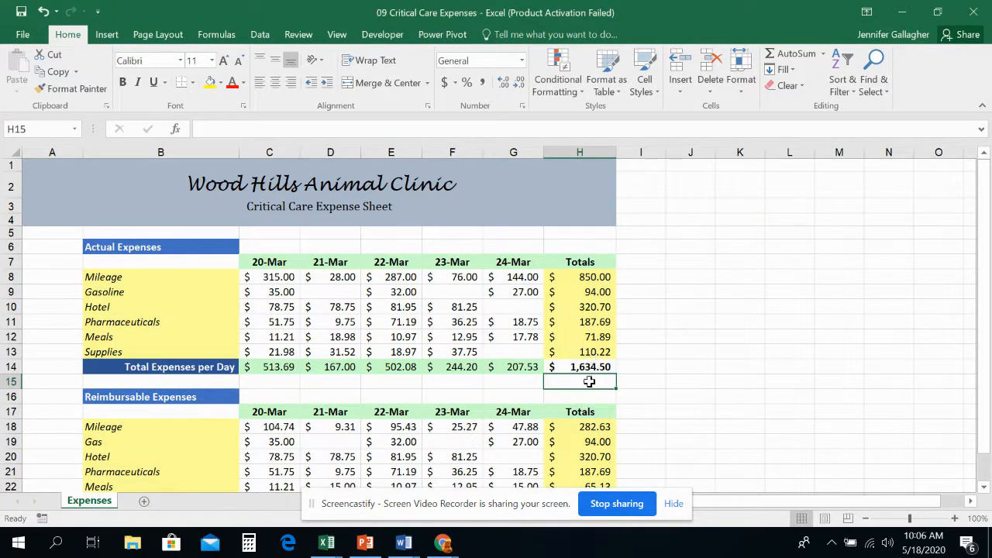
Total the reimbursable expense categories H18:H23 in H24 with AutoSum.
scroll(589, 382, "down", 2)
left_click(581, 418)
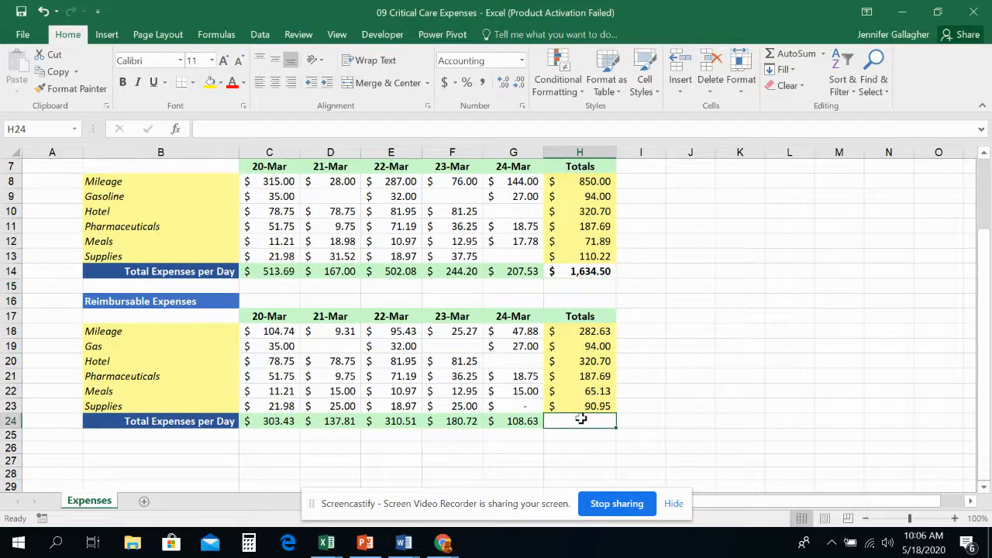
left_click(809, 58)
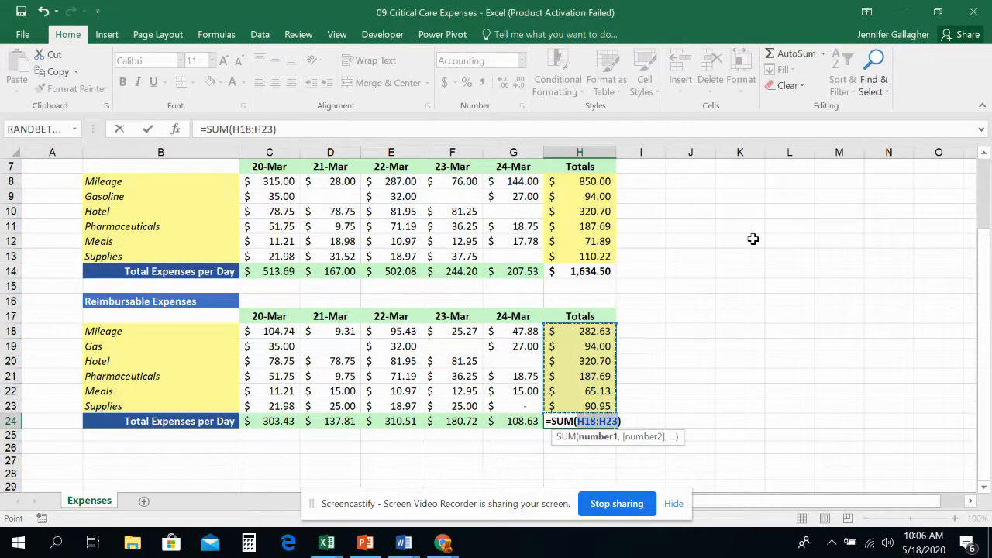
key("ctrl+Return")
key("Return")
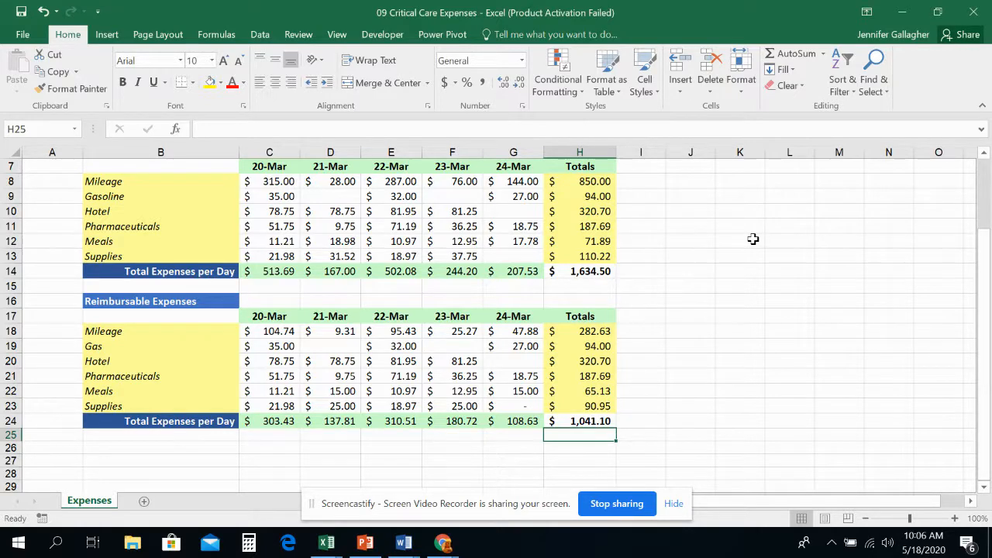
Apply Auto Outline to both expense tables, range B6:H24.
scroll(248, 221, "up", 1)
left_click(166, 195)
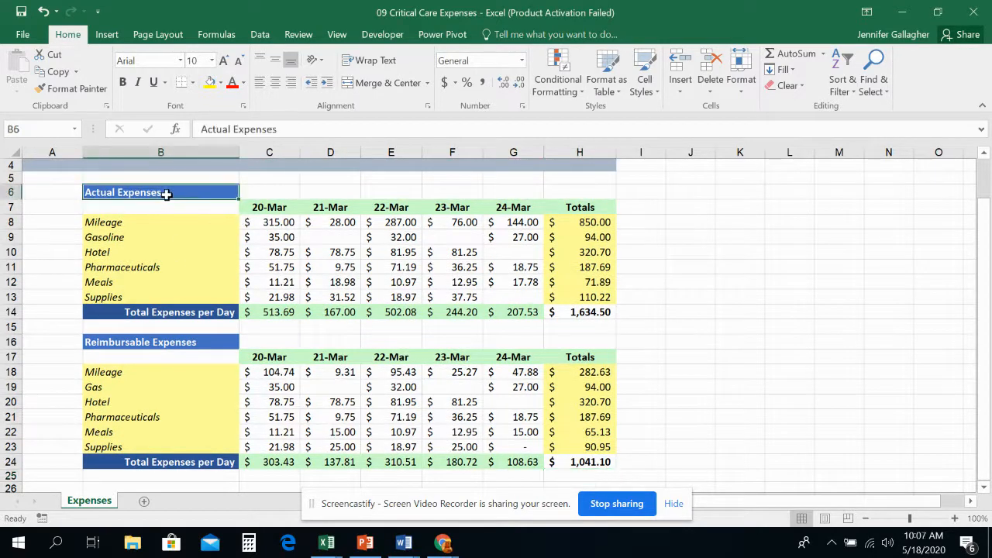
scroll(166, 194, "up", 1)
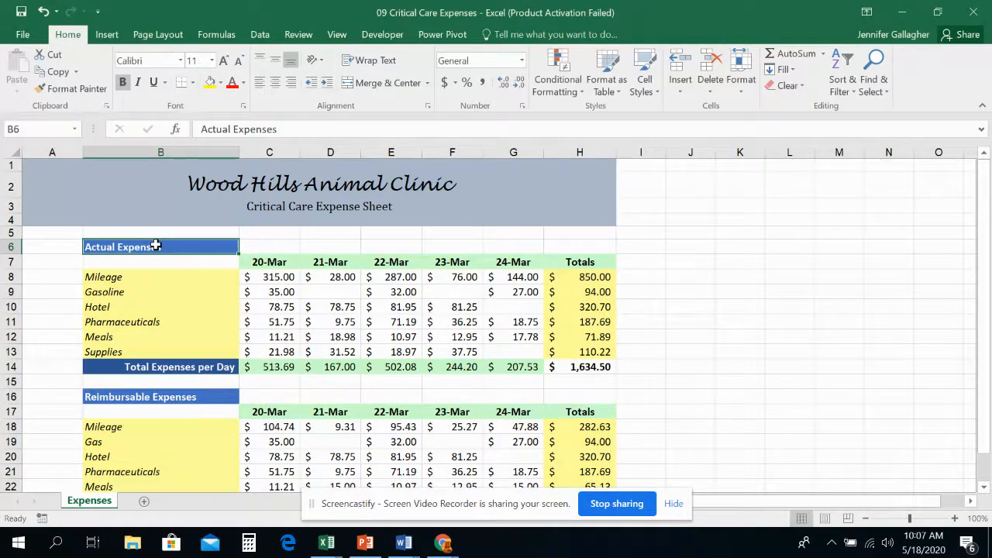
left_click_drag(155, 246, 582, 462)
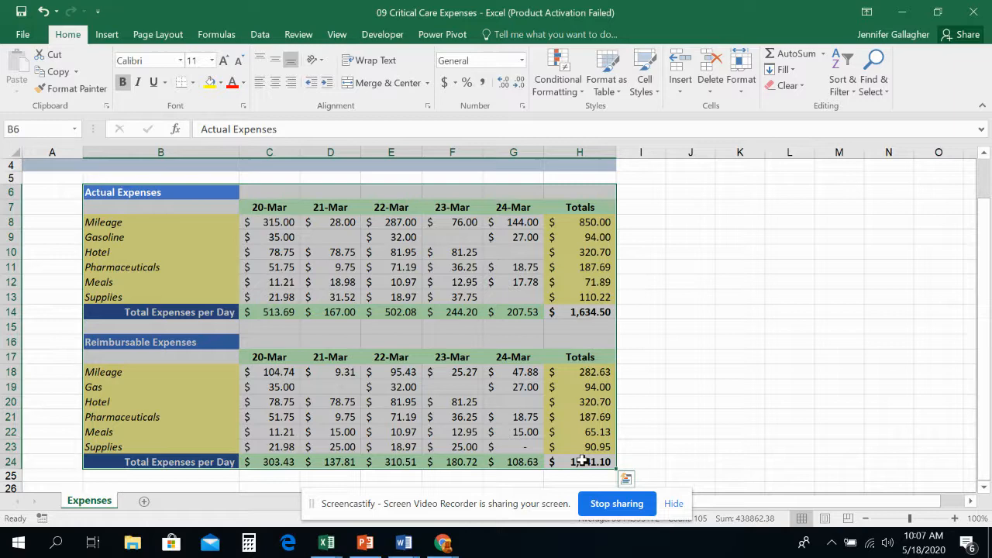
scroll(581, 457, "up", 1)
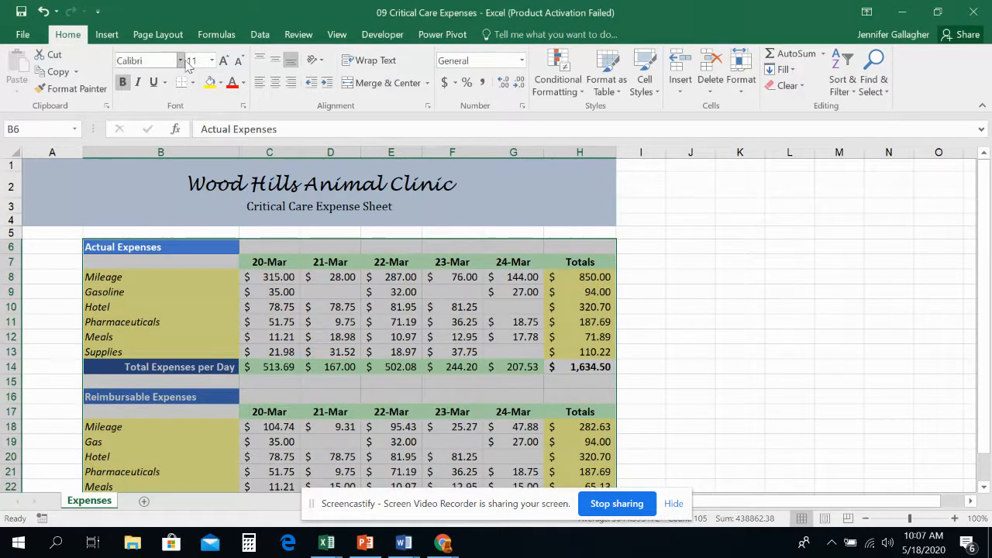
left_click(260, 35)
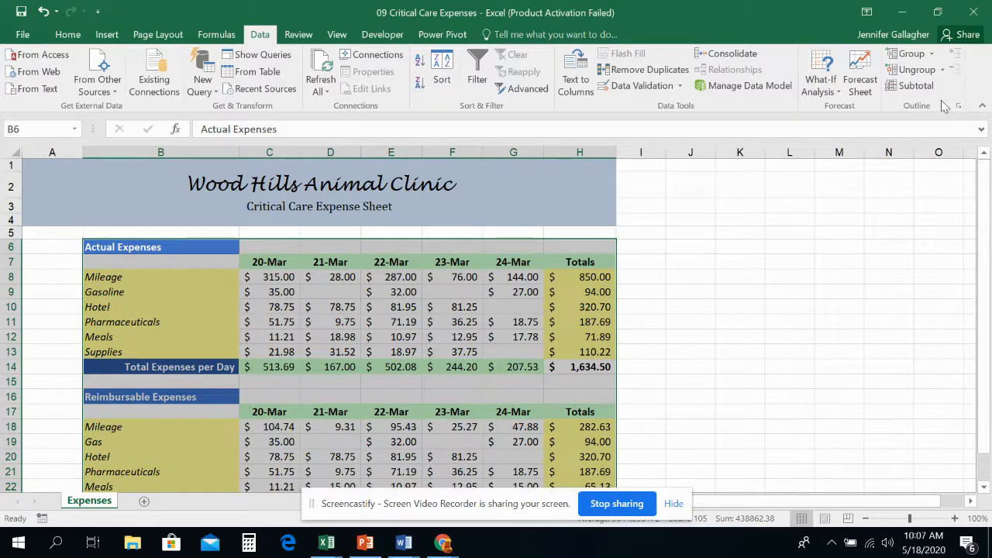
left_click(933, 54)
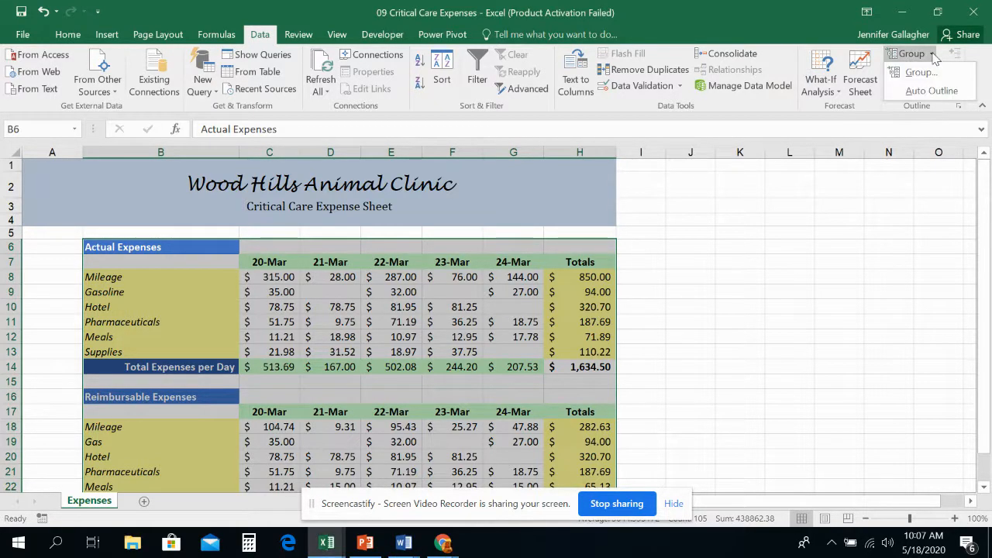
left_click(931, 90)
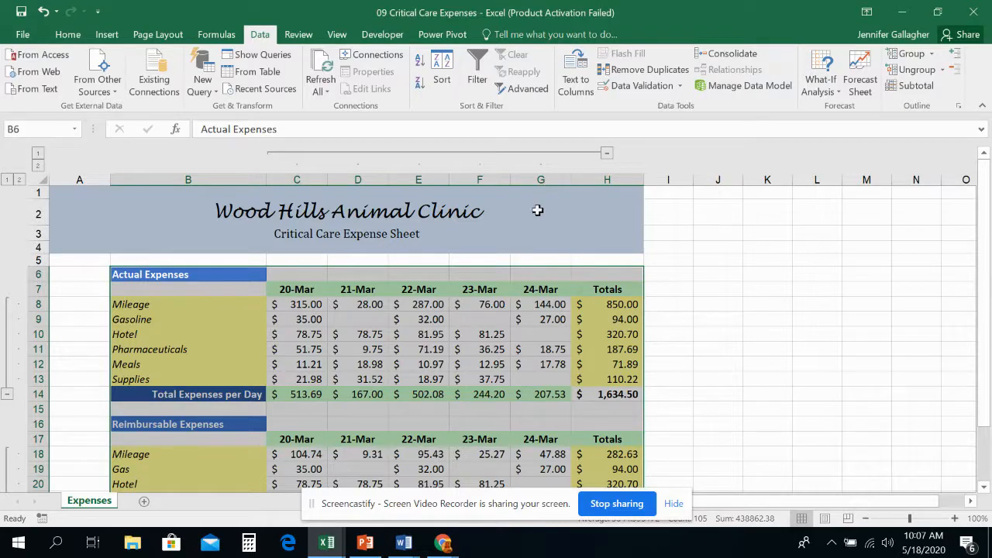
Select the whole sheet and hide the detail of all outlined rows and columns.
scroll(346, 340, "down", 1)
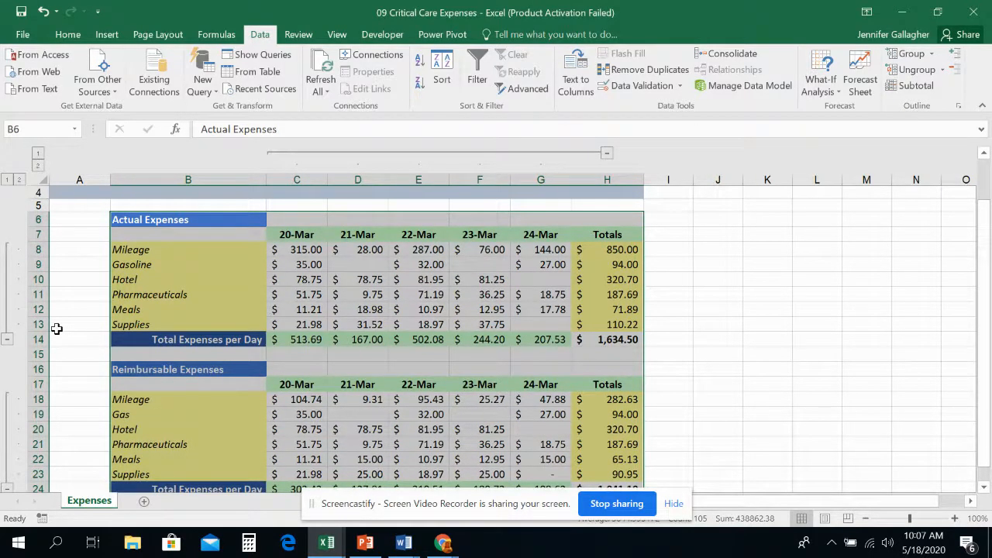
scroll(57, 329, "down", 1)
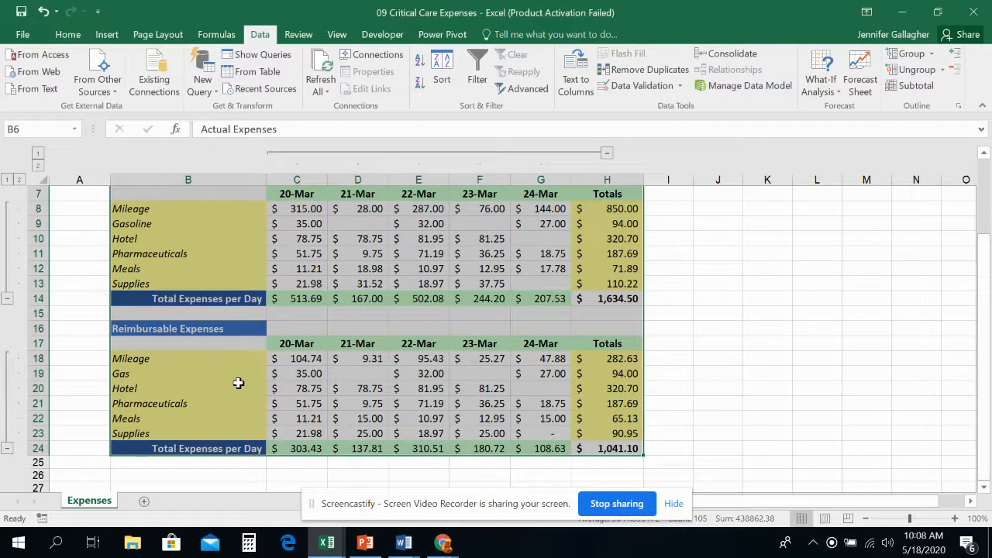
scroll(235, 385, "up", 2)
scroll(199, 330, "down", 1)
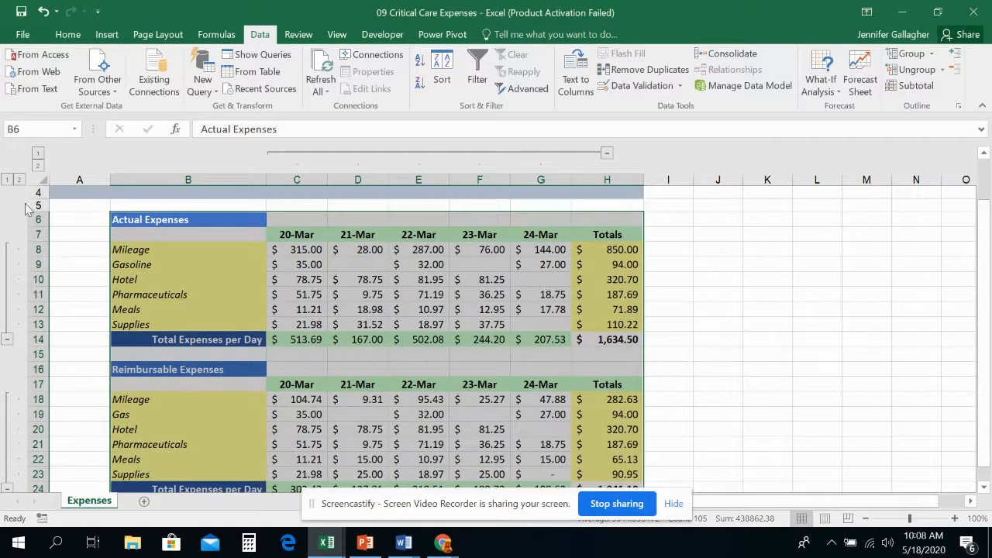
left_click(39, 180)
left_click(960, 70)
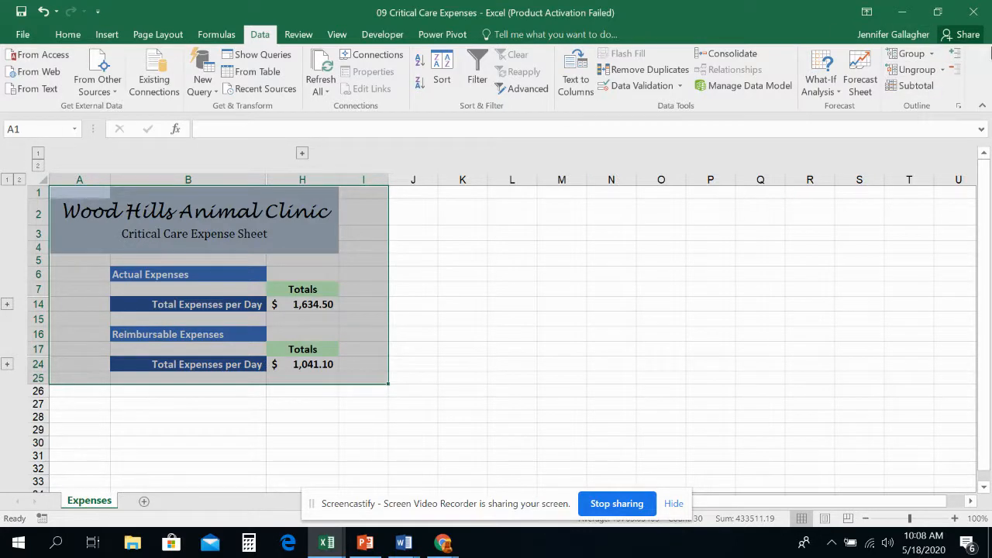
Switch the row and column outlines between levels 1 and 2, leaving the columns expanded and the rows collapsed.
left_click(37, 166)
left_click(37, 153)
left_click(19, 179)
left_click(7, 179)
left_click(37, 165)
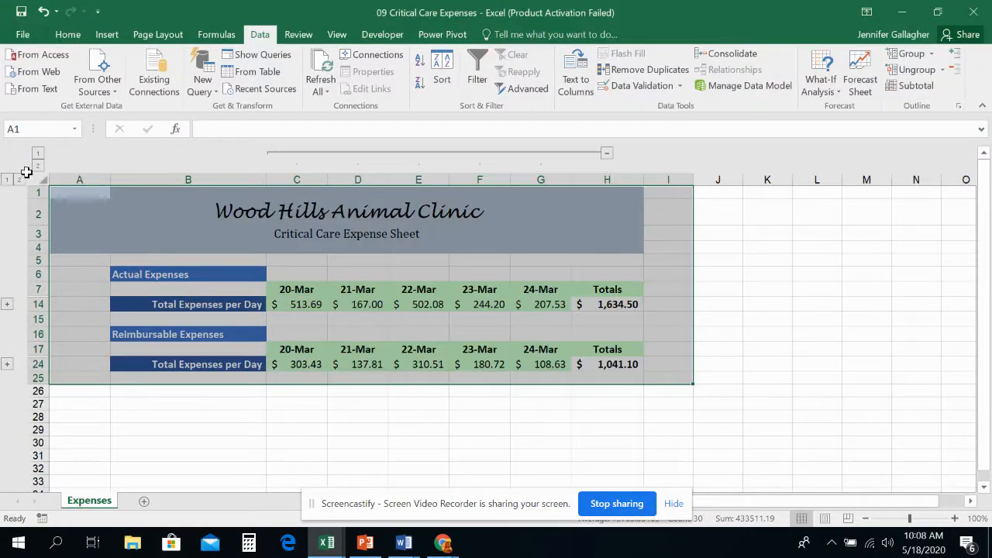
Expand the collapsed detail rows of both tables, and collapse and re-expand the daily expense columns C:G.
left_click(19, 179)
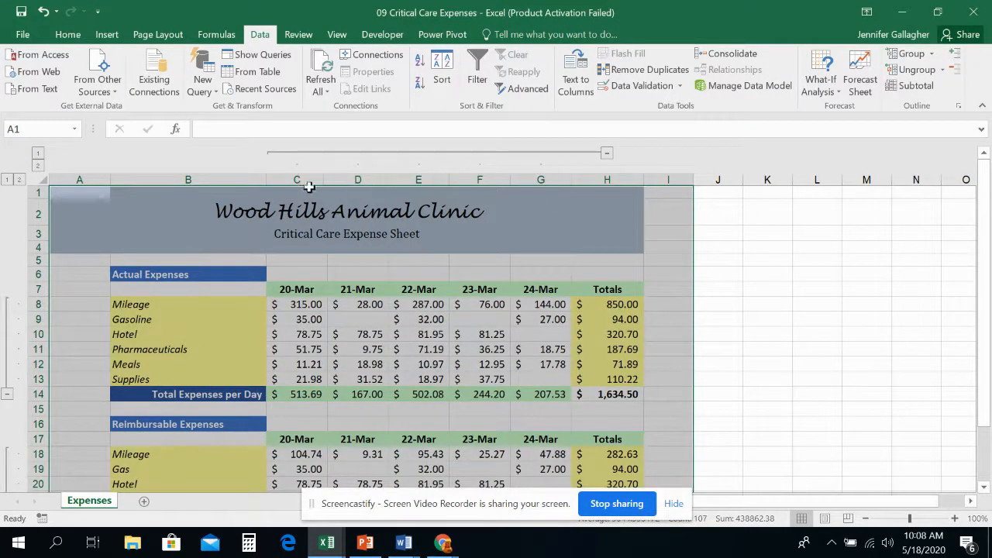
left_click(607, 152)
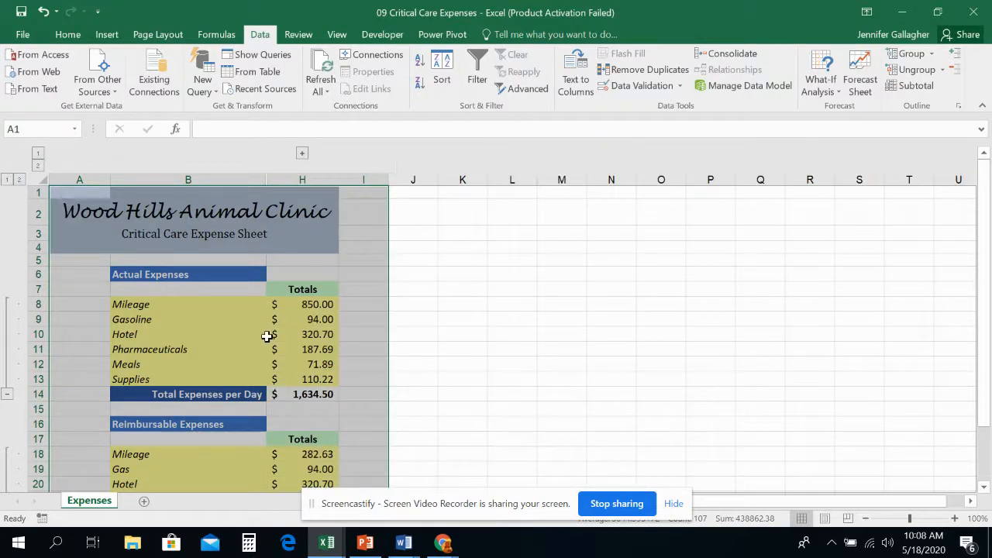
left_click(302, 153)
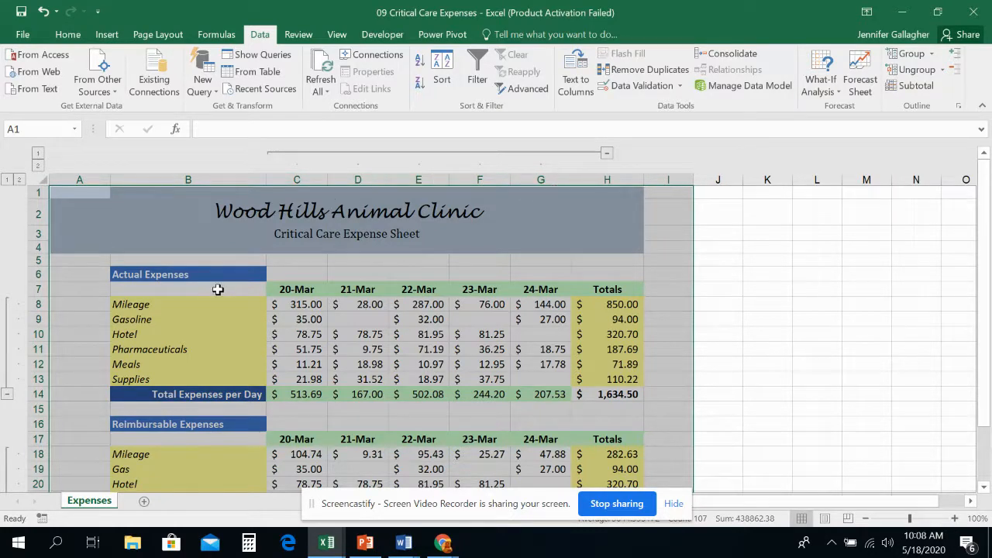
Collapse and re-expand the detail rows 8:13 of the Actual Expenses table.
scroll(218, 289, "down", 1)
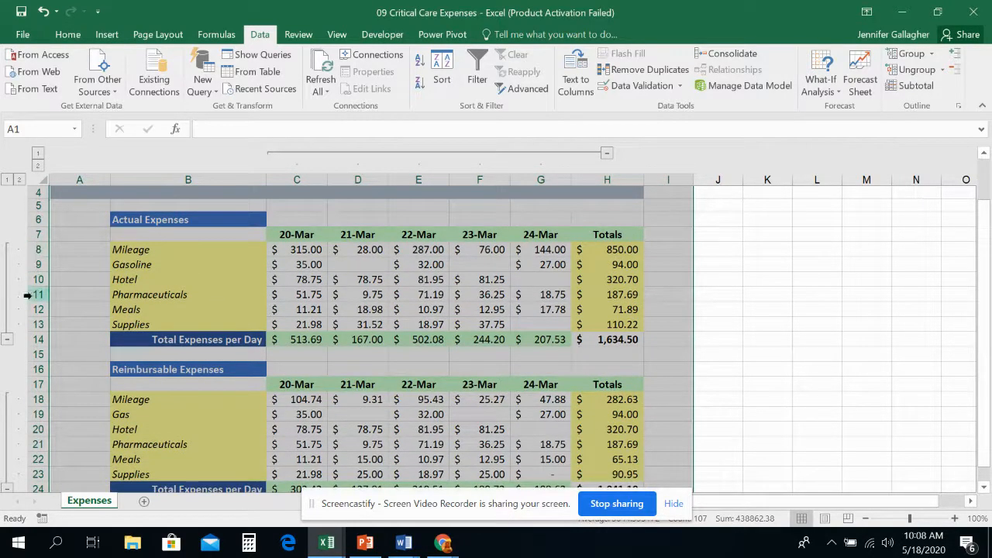
left_click(7, 338)
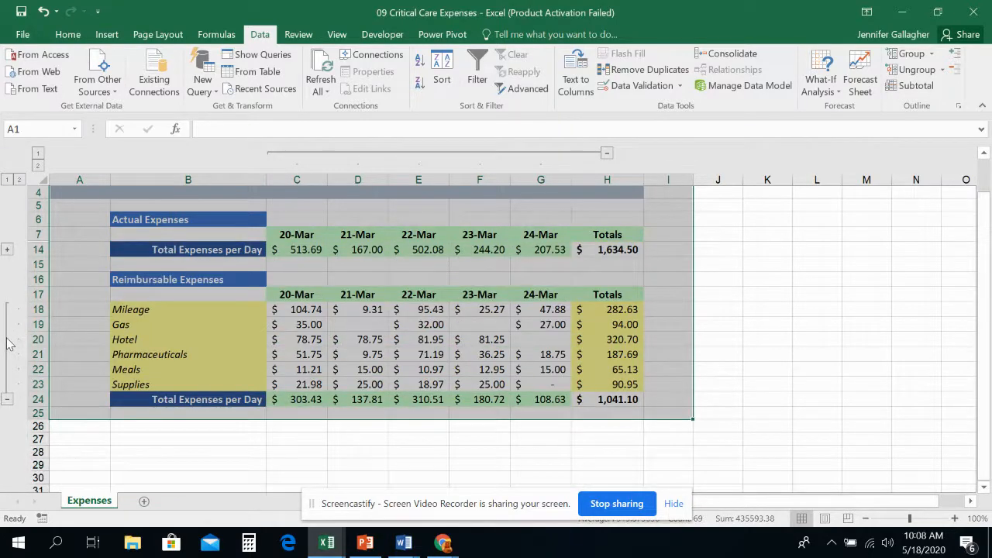
left_click(7, 249)
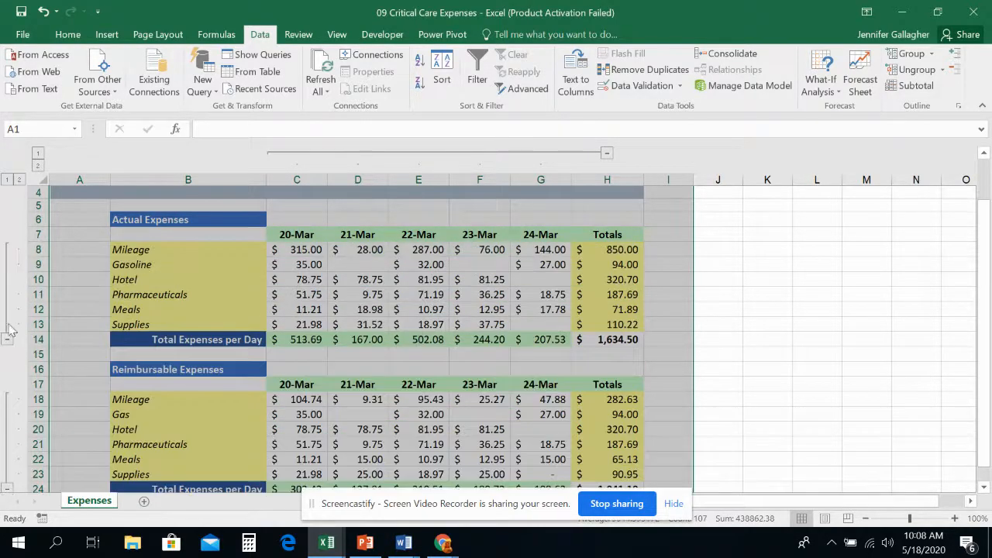
Collapse the Reimbursable Expenses detail rows 18:23 and hide all remaining outline detail in rows and columns.
scroll(3, 410, "down", 1)
left_click(7, 448)
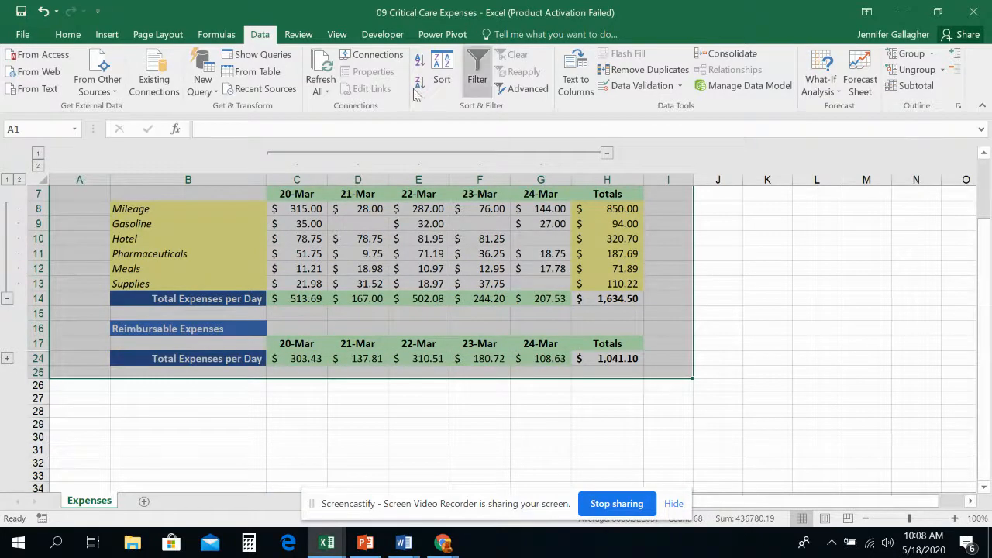
left_click(956, 70)
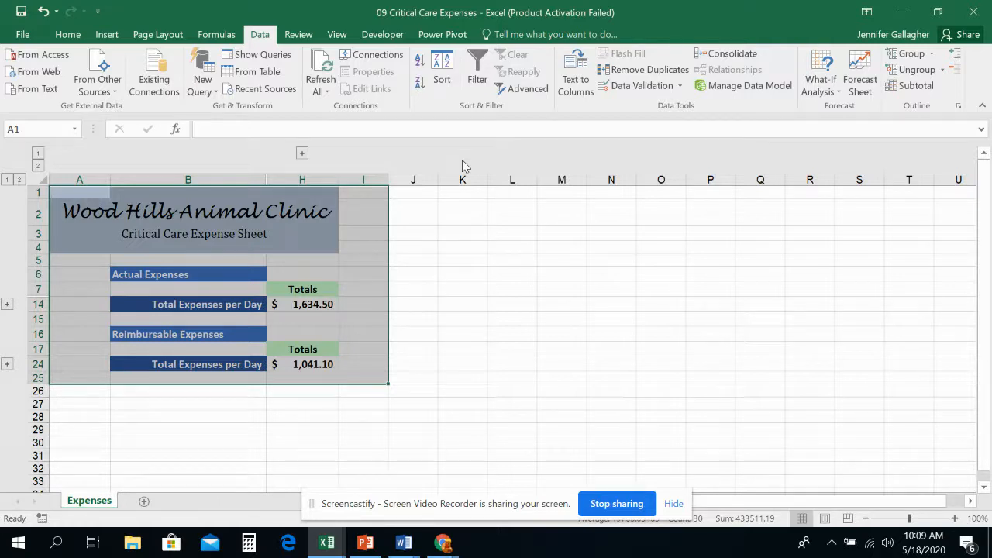
Switch to Chrome and close both previews of 09 Critical Care Expenses.xlsx, returning to the Google Classroom classwork list.
left_click(443, 545)
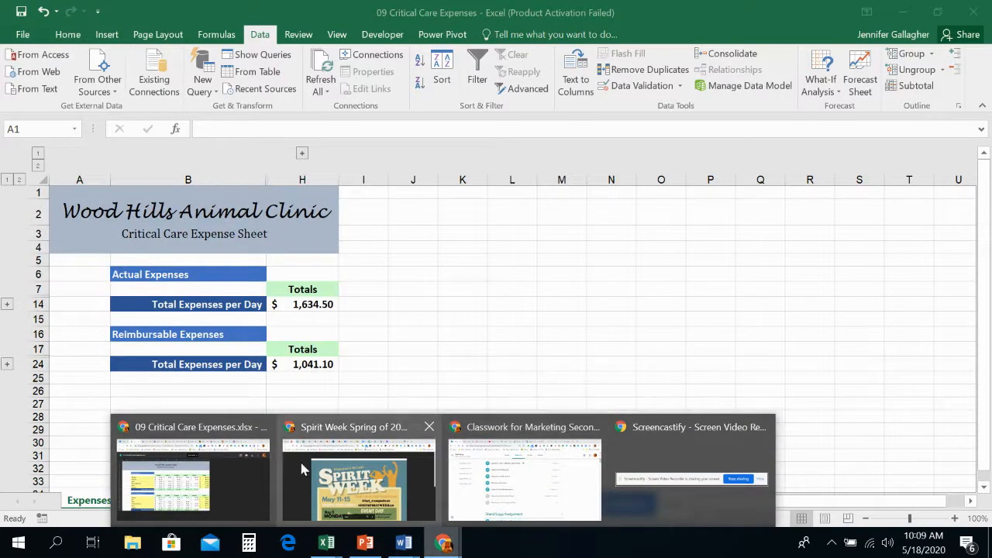
left_click(221, 466)
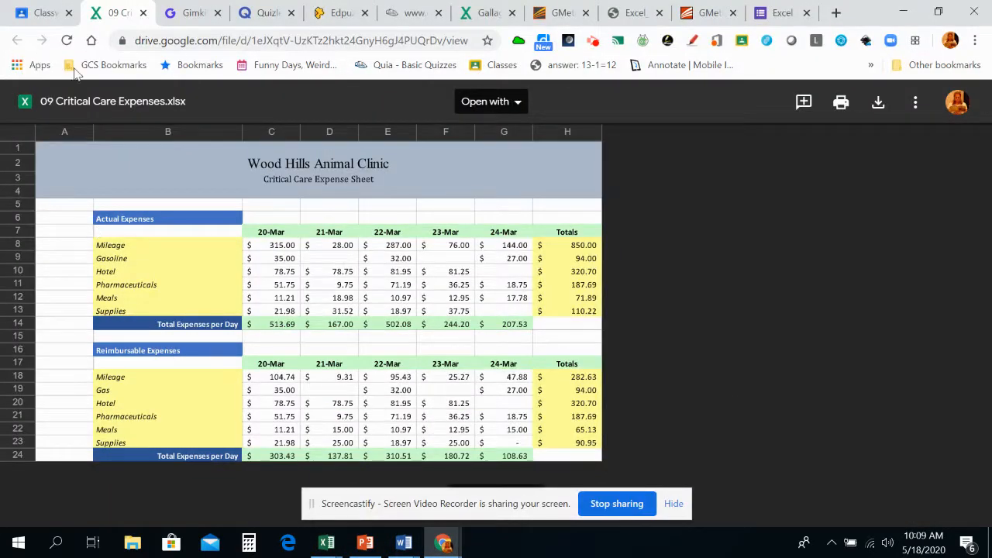
left_click(142, 12)
left_click(47, 14)
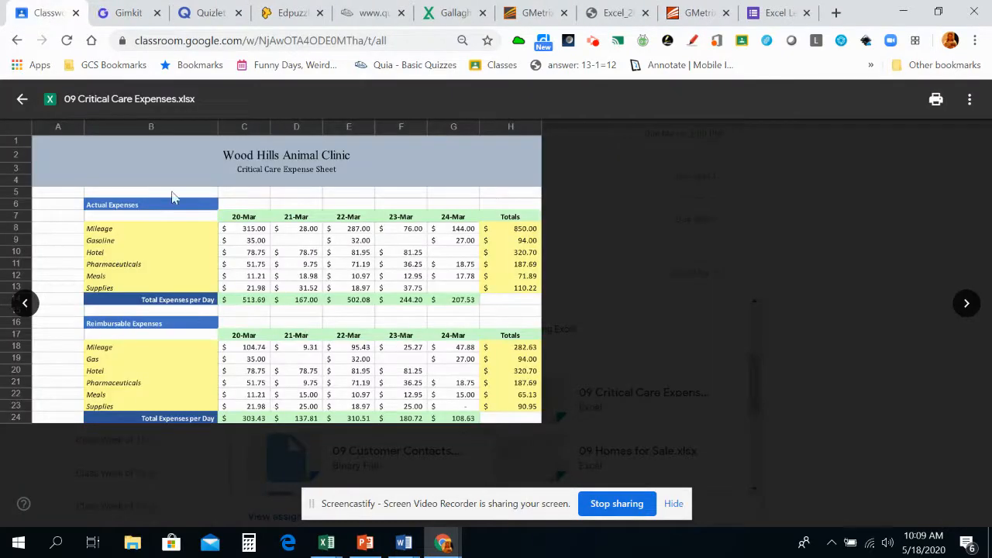
left_click(22, 99)
Open the 09 Server Usage Stats.xlsx attachment from the classwork list in a new window.
scroll(535, 438, "down", 3)
left_click(413, 401)
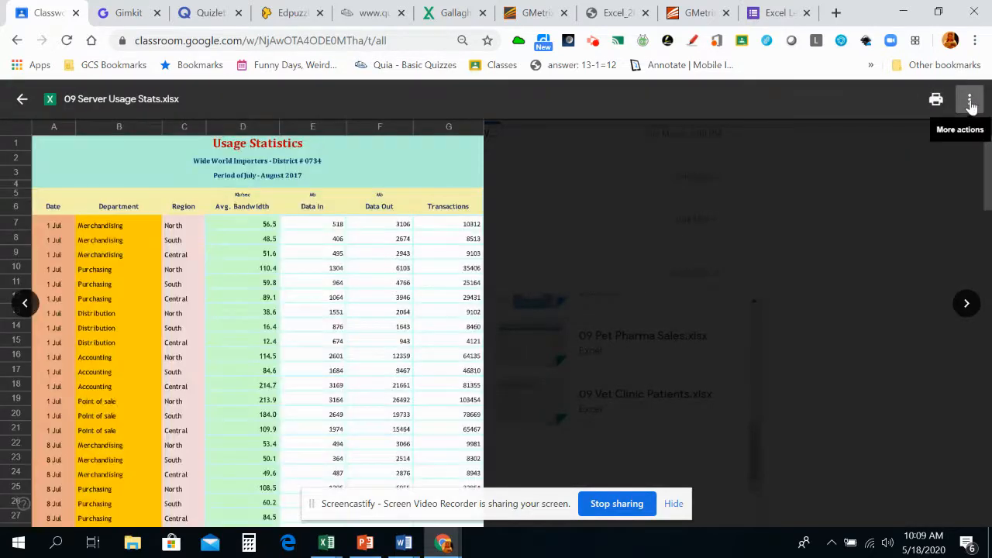
left_click(971, 101)
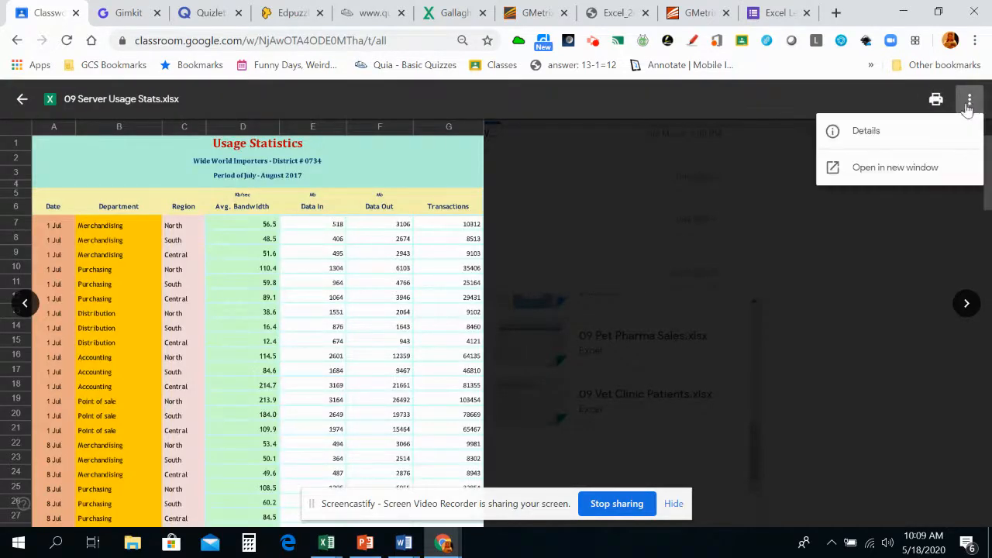
left_click(904, 169)
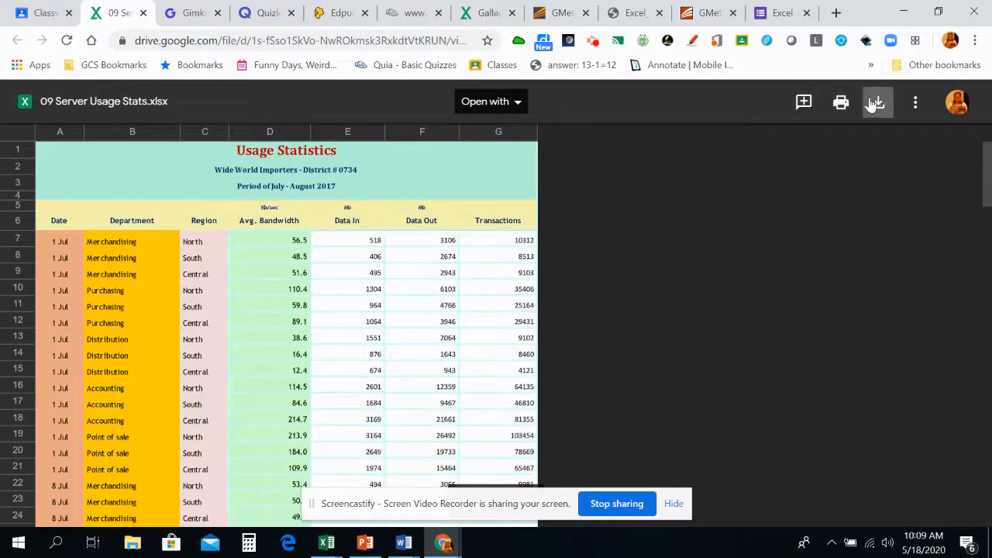
Download 09 Server Usage Stats.xlsx and open it in Excel with editing enabled.
left_click(878, 102)
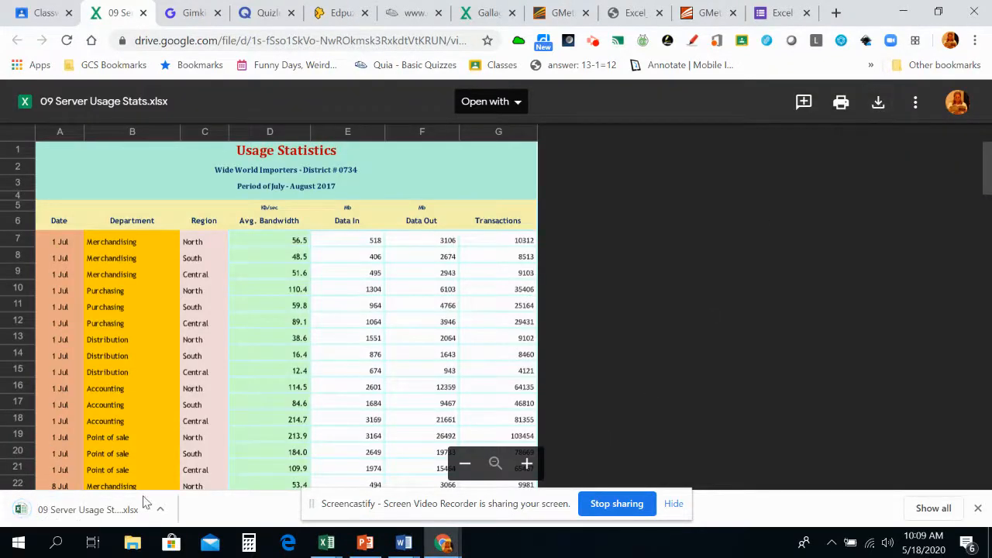
left_click(112, 510)
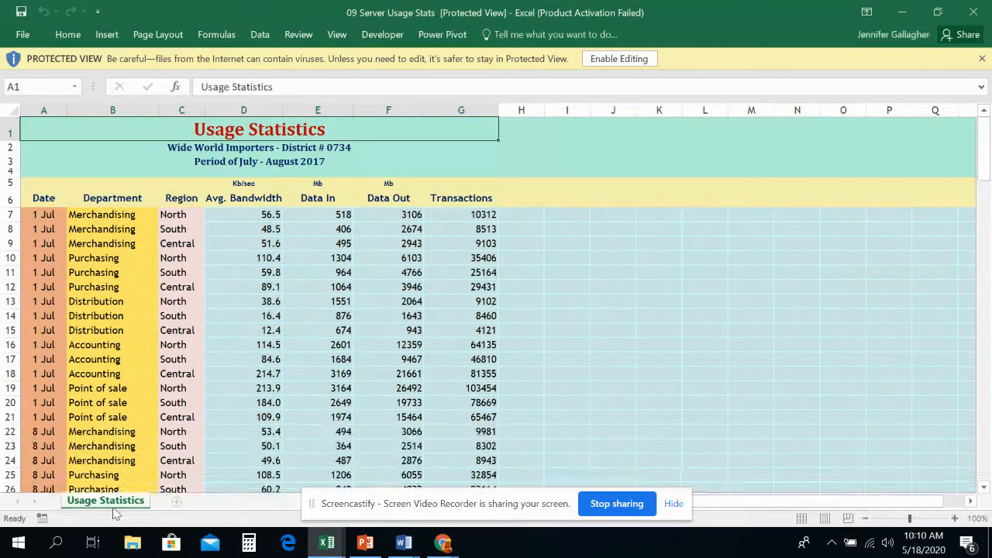
left_click(618, 59)
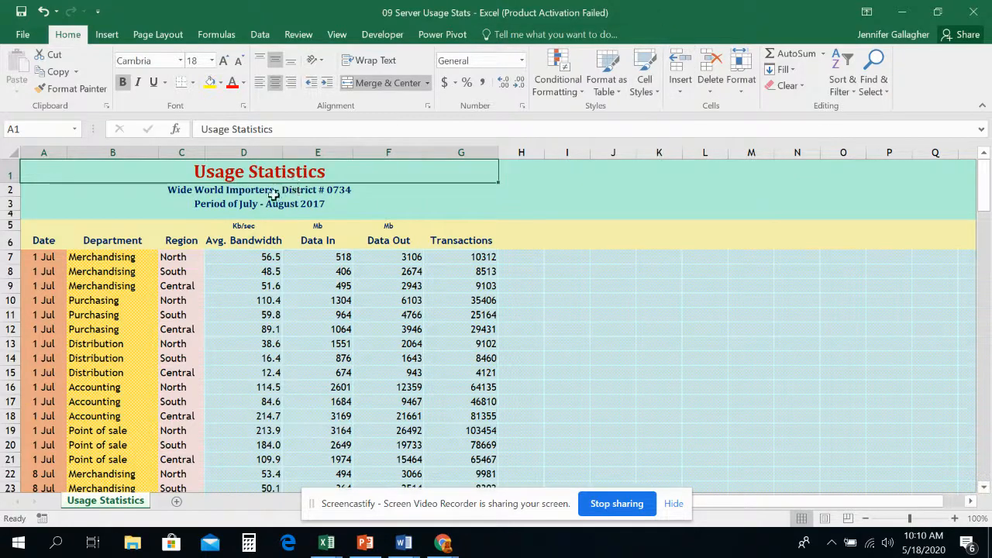
Examine the Usage Statistics column headings from Date to Transactions in row 6 and the dated records below them.
left_click(36, 242)
left_click(147, 240)
left_click(175, 240)
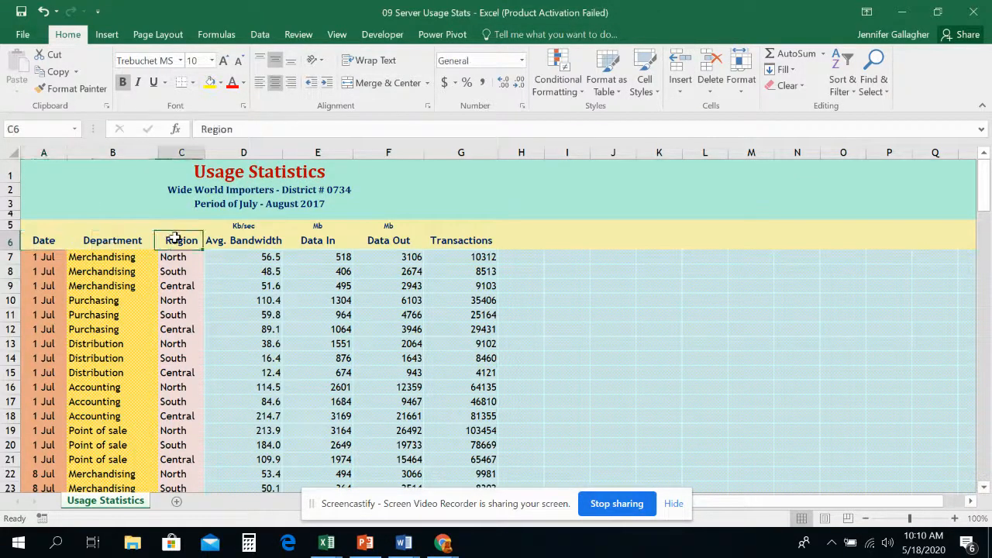
left_click(233, 241)
left_click(325, 240)
left_click(380, 240)
left_click(476, 242)
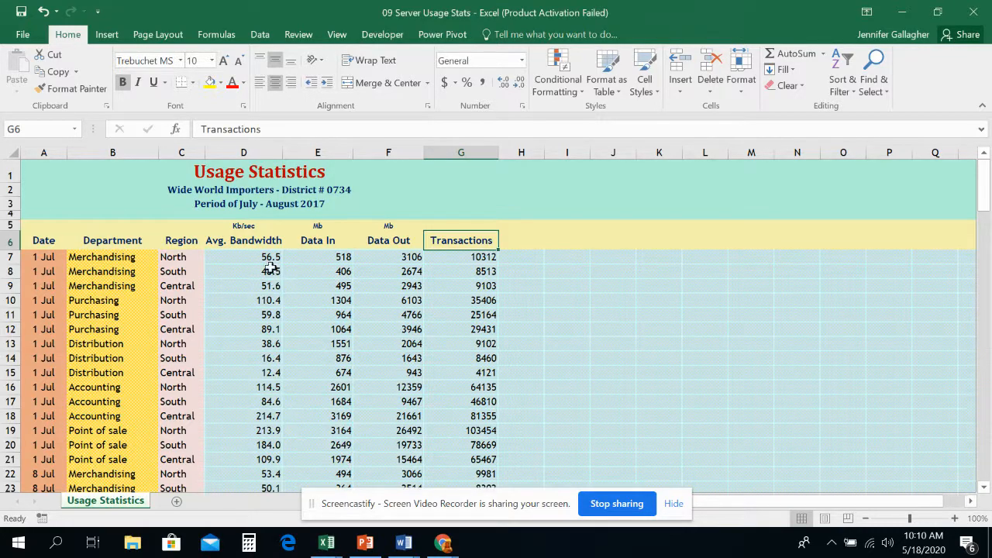
scroll(84, 287, "down", 10)
scroll(45, 405, "down", 20)
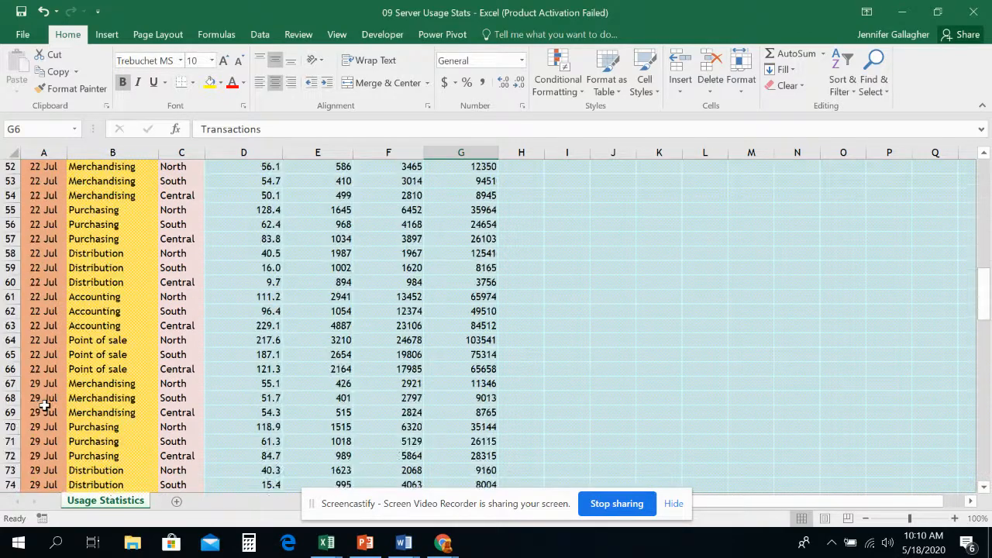
scroll(45, 404, "up", 20)
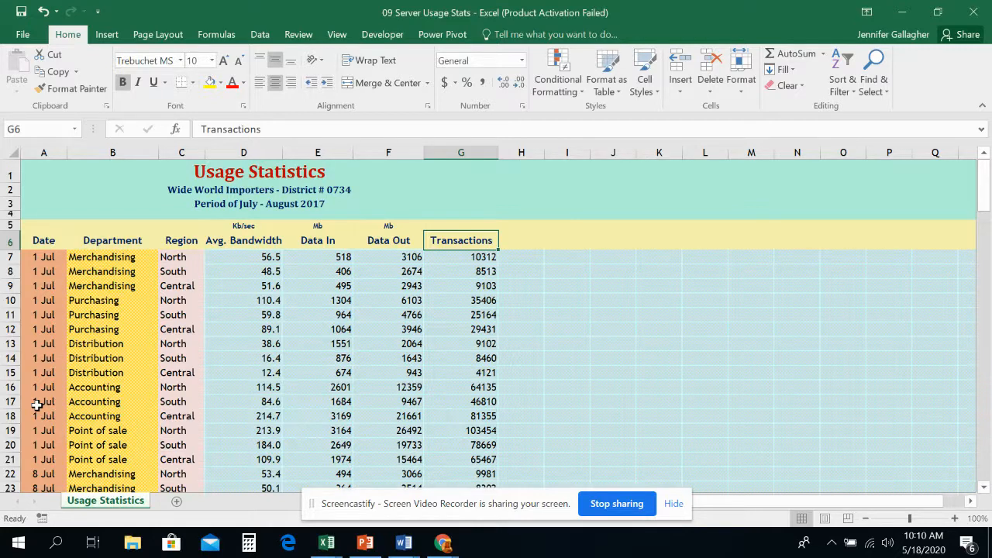
Sort the usage data A6:G141 by Date values, oldest to newest, treating the first row as headers.
left_click(37, 240)
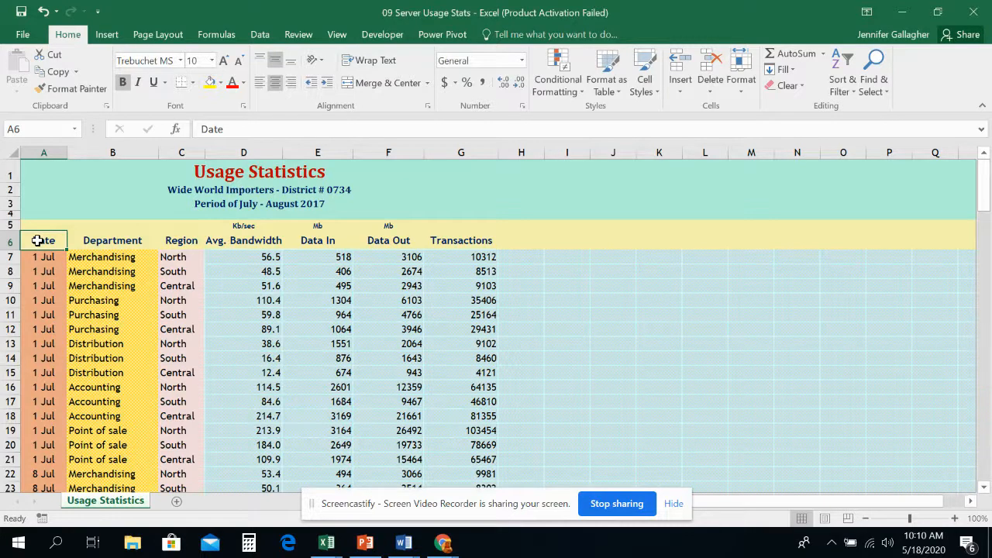
left_click_drag(37, 240, 465, 471)
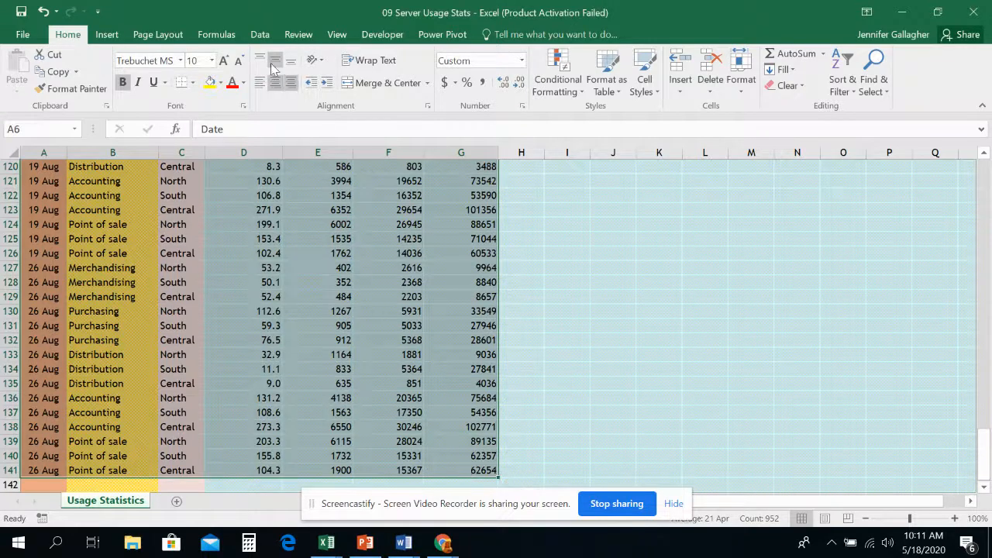
left_click(258, 35)
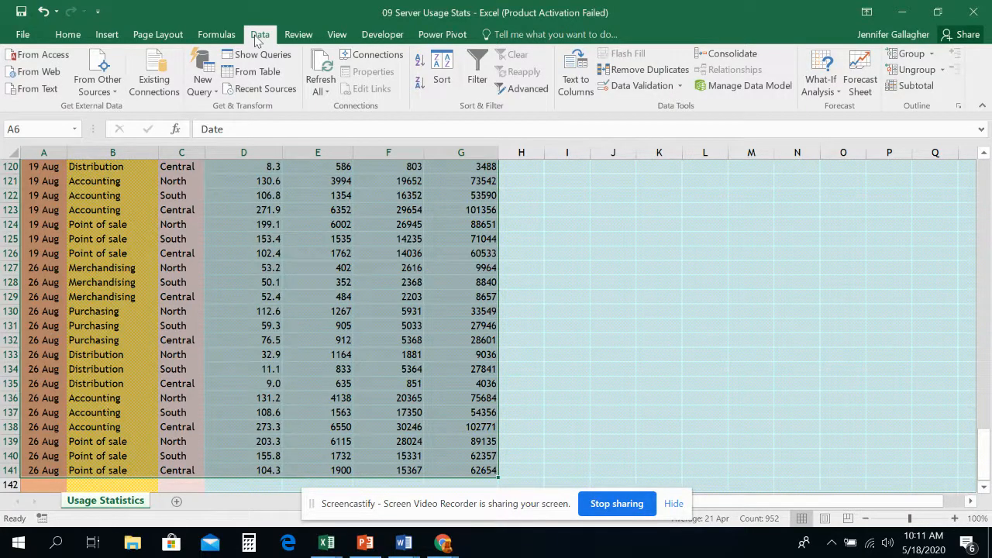
left_click(442, 81)
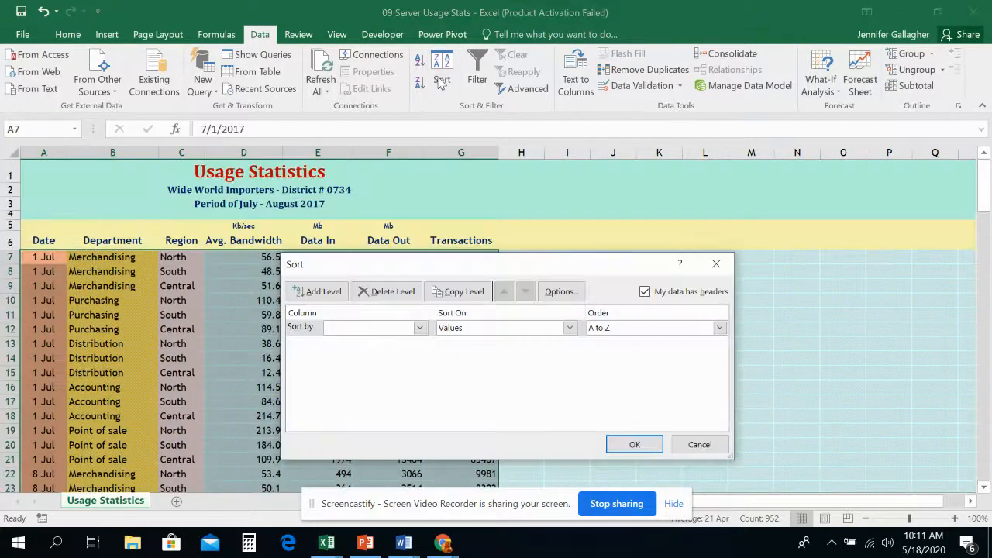
left_click(353, 329)
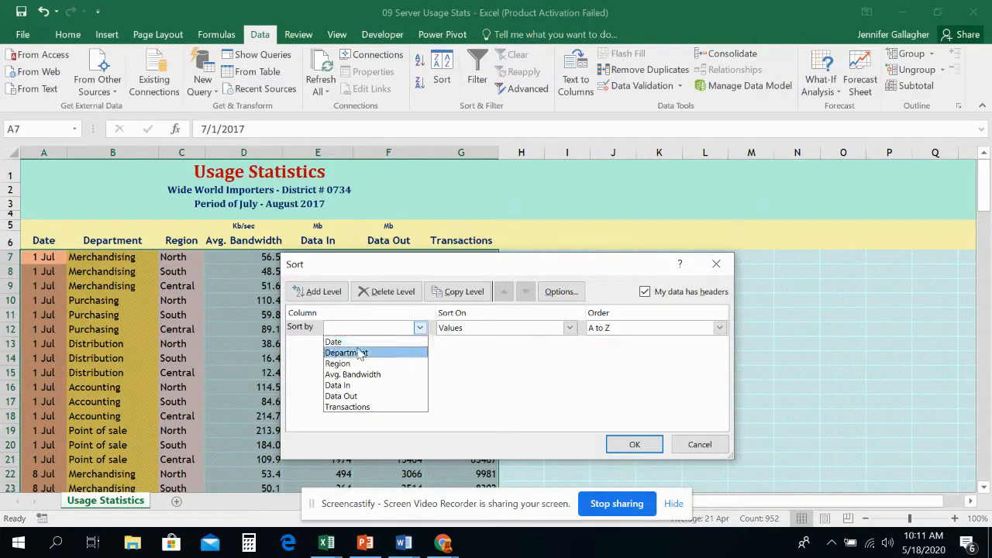
left_click(360, 345)
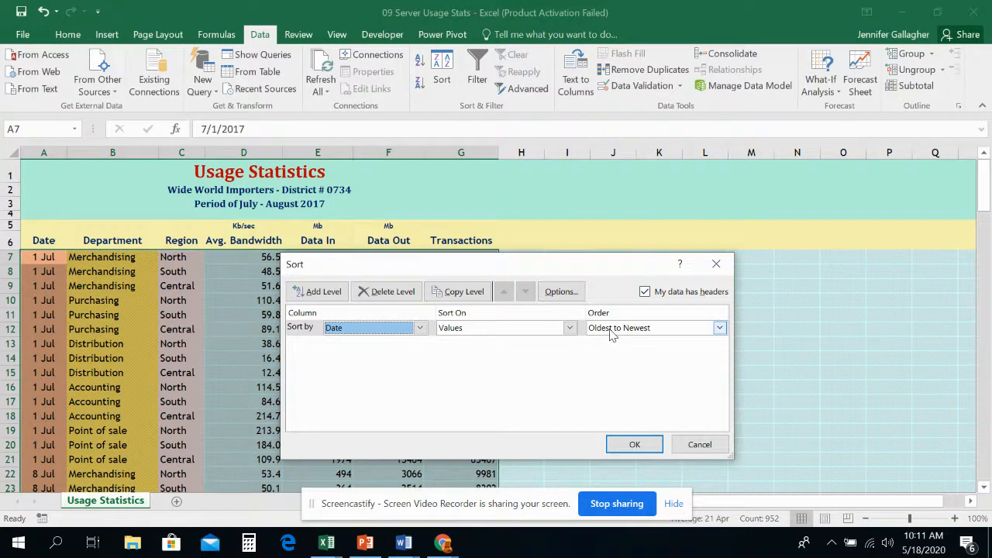
left_click(634, 443)
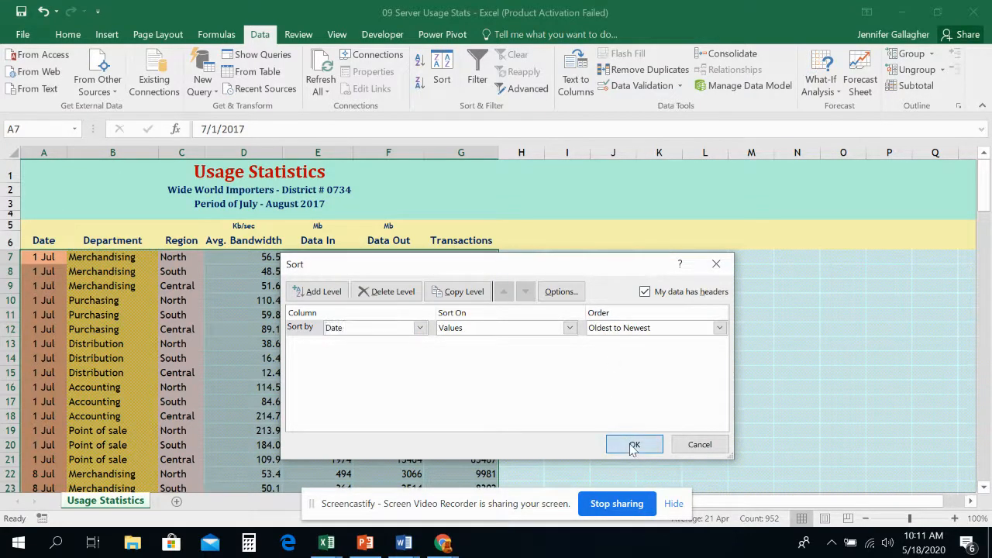
Review the sorted usage records by date through row 141 and clear the range selection.
scroll(59, 307, "down", 10)
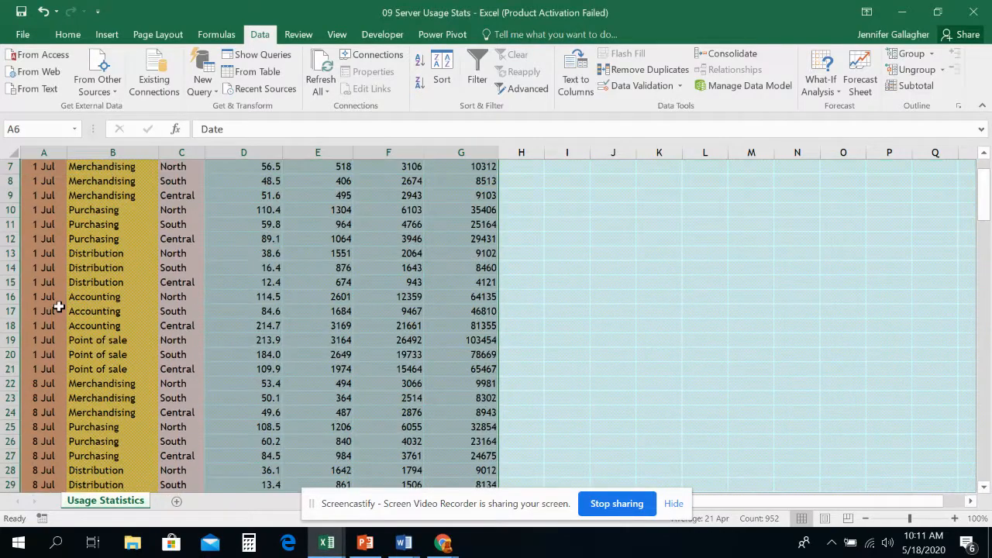
scroll(58, 307, "down", 20)
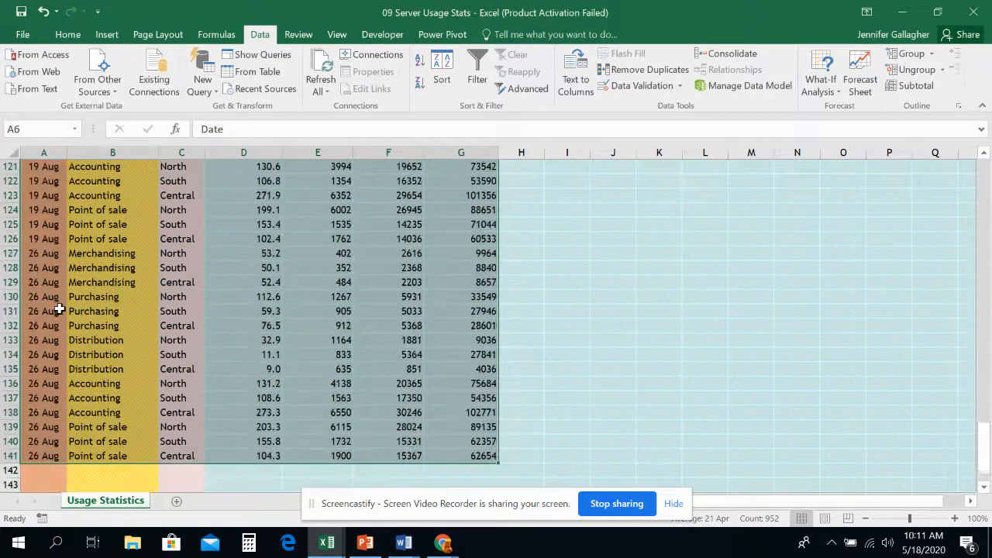
scroll(59, 309, "up", 20)
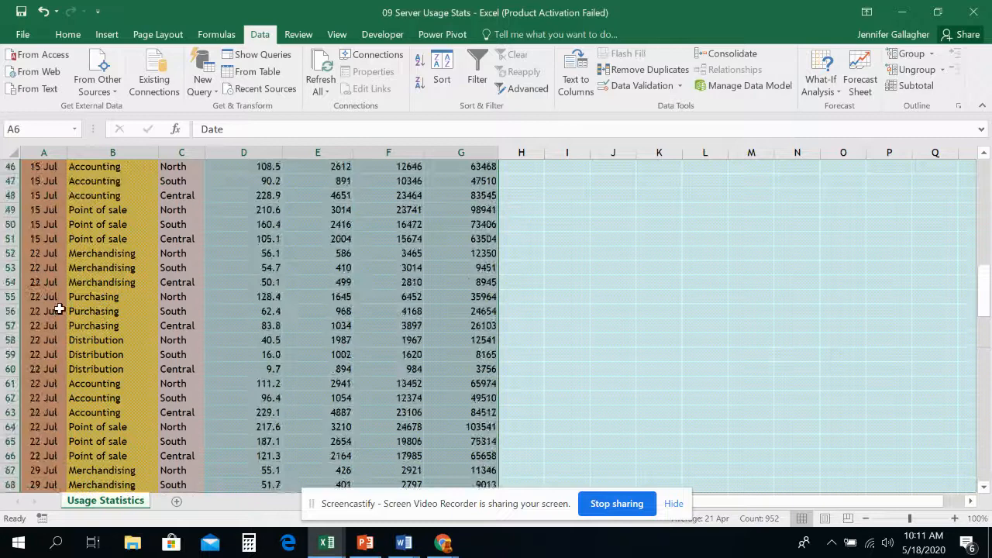
scroll(59, 308, "up", 5)
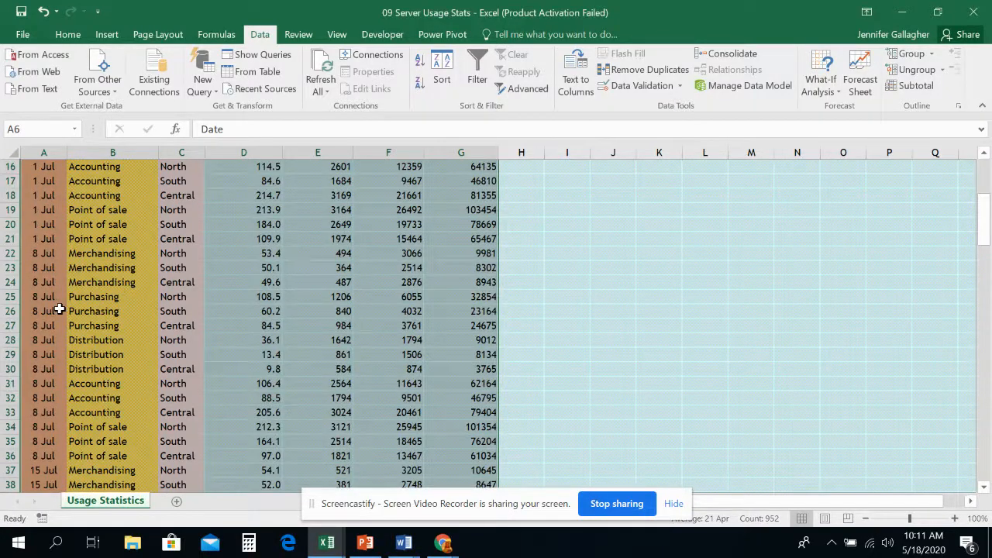
scroll(59, 308, "up", 4)
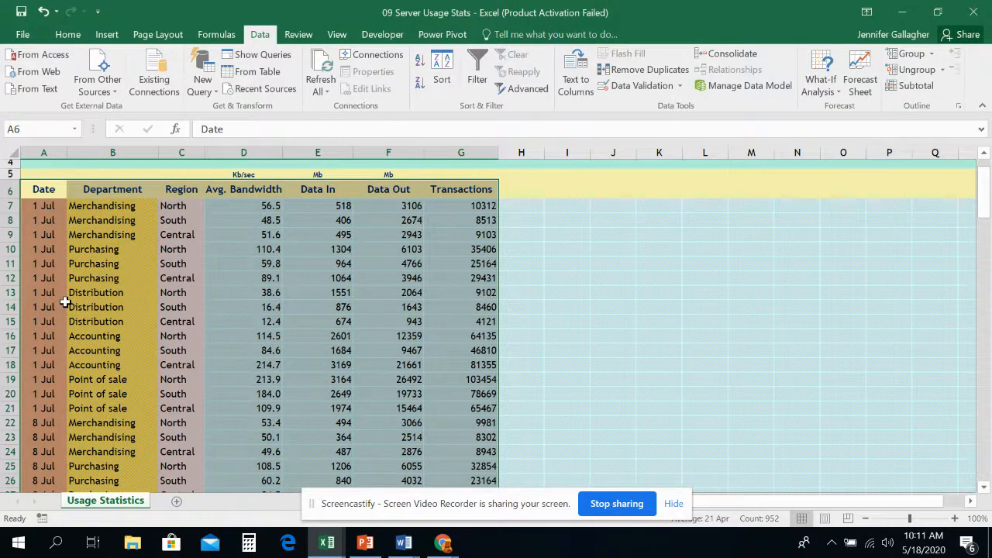
left_click(706, 348)
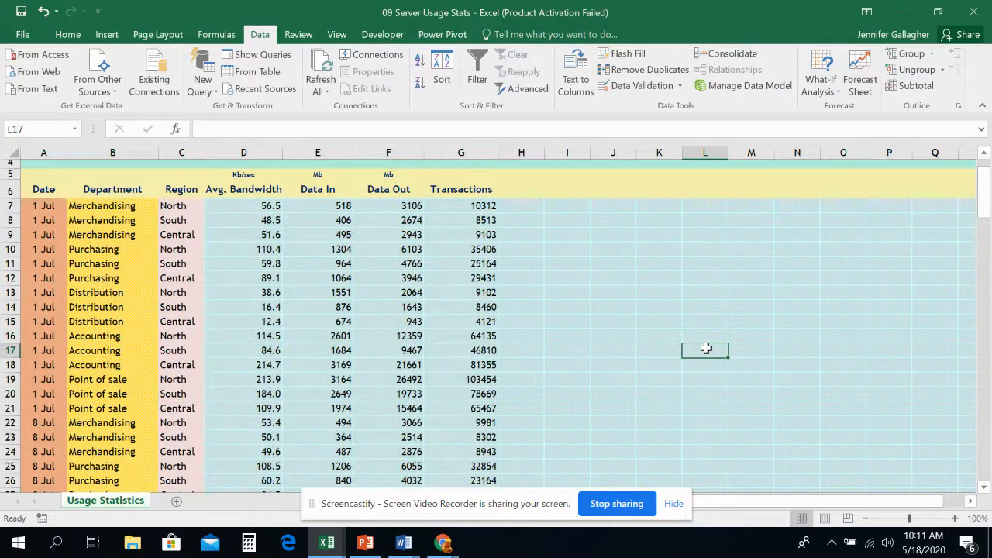
Start a Subtotal on the usage data A6:G141 that groups at each change in Department.
left_click(44, 190)
left_click_drag(44, 190, 451, 381)
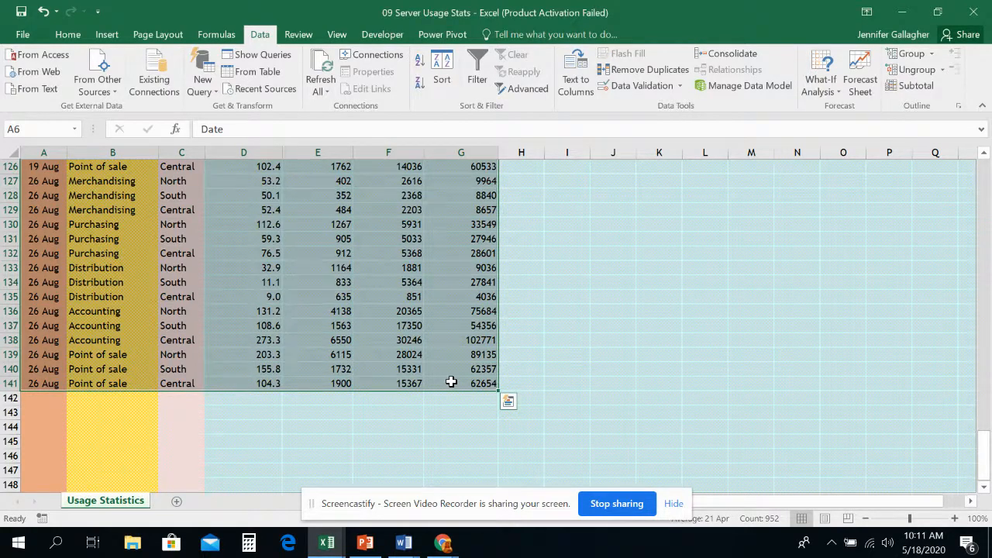
left_click(925, 89)
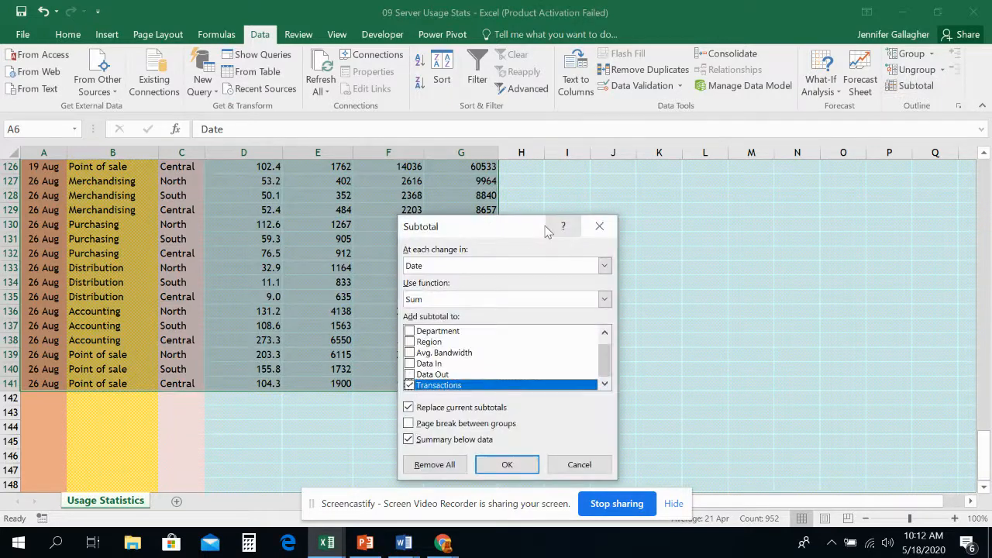
left_click_drag(511, 231, 627, 193)
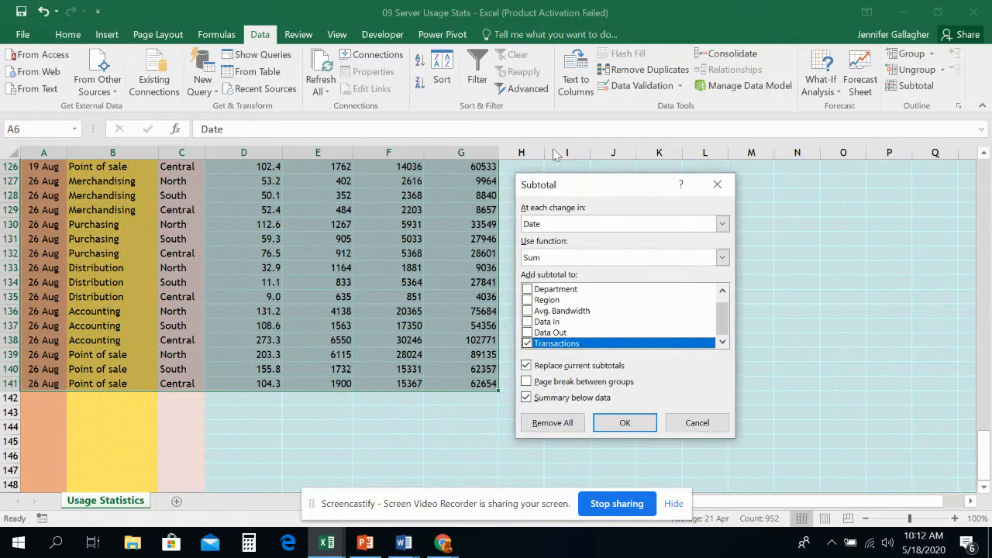
left_click(565, 226)
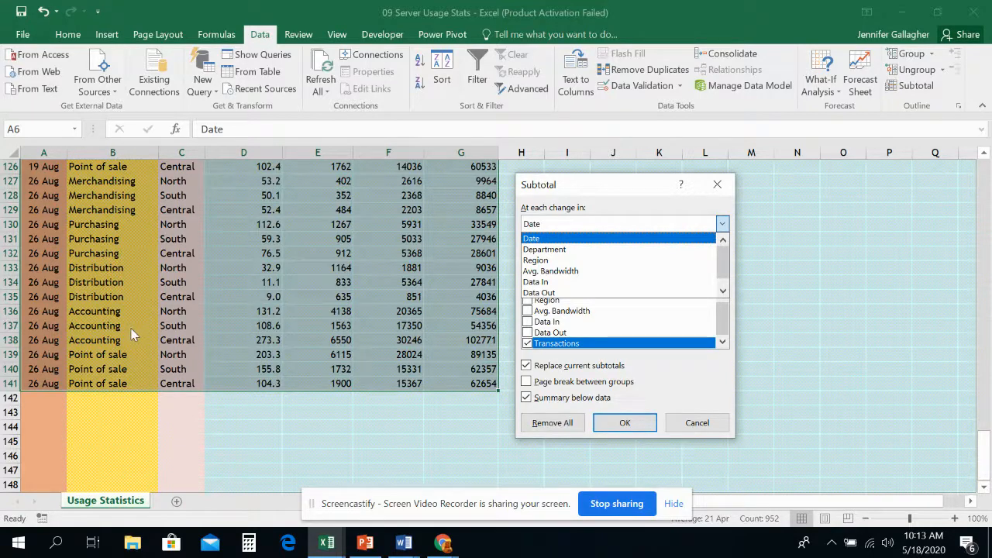
left_click(581, 249)
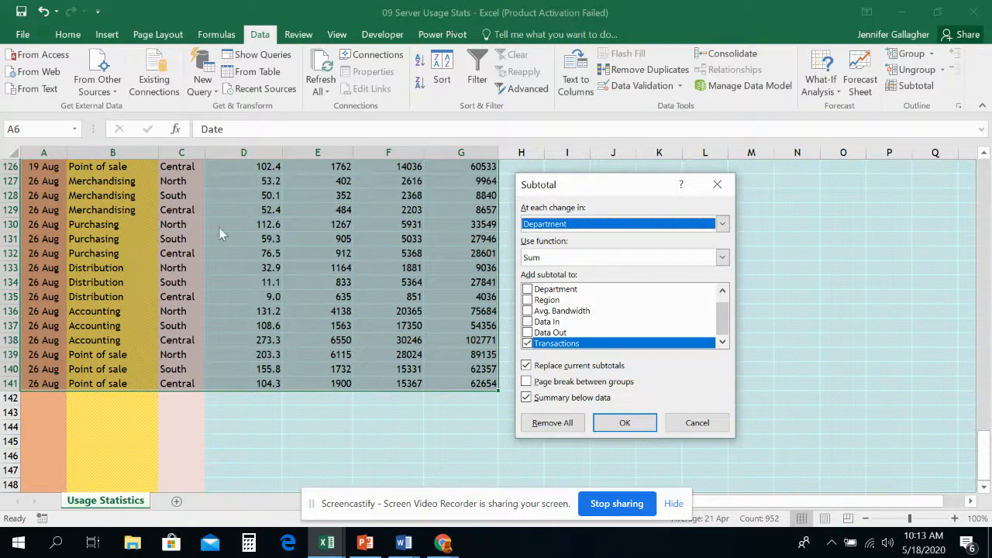
Apply the Sum function to Avg. Bandwidth, Data In and Data Out as well as Transactions, and create the subtotals.
left_click(550, 258)
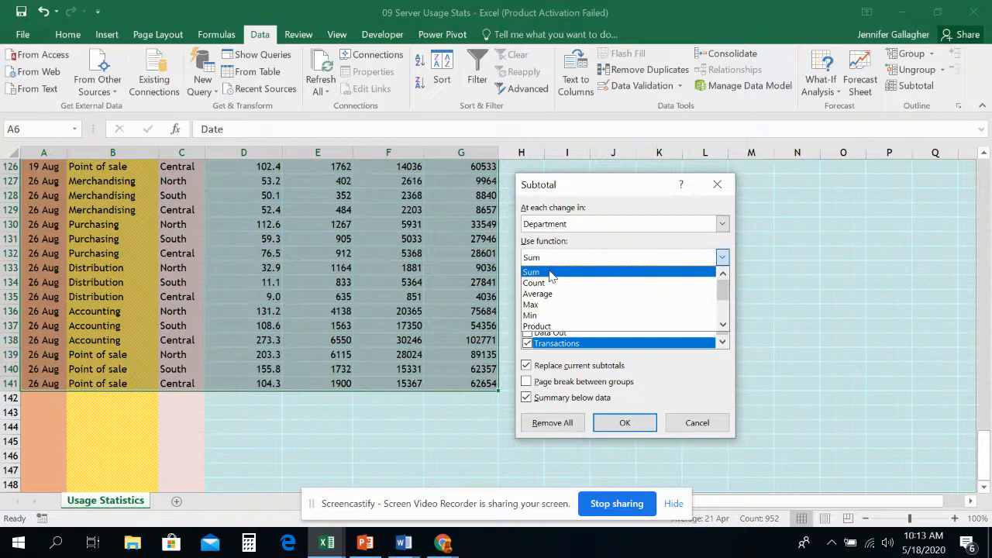
left_click(550, 272)
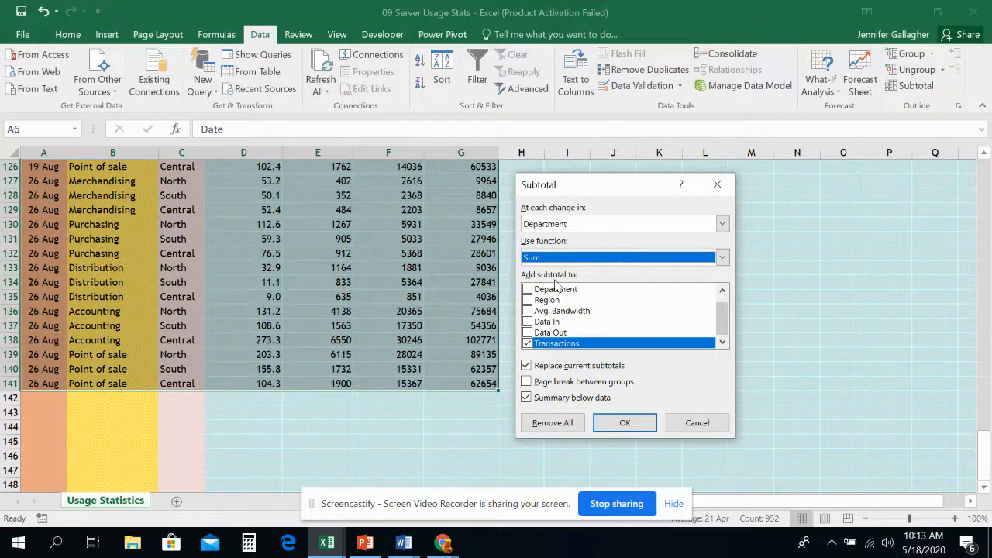
left_click(528, 310)
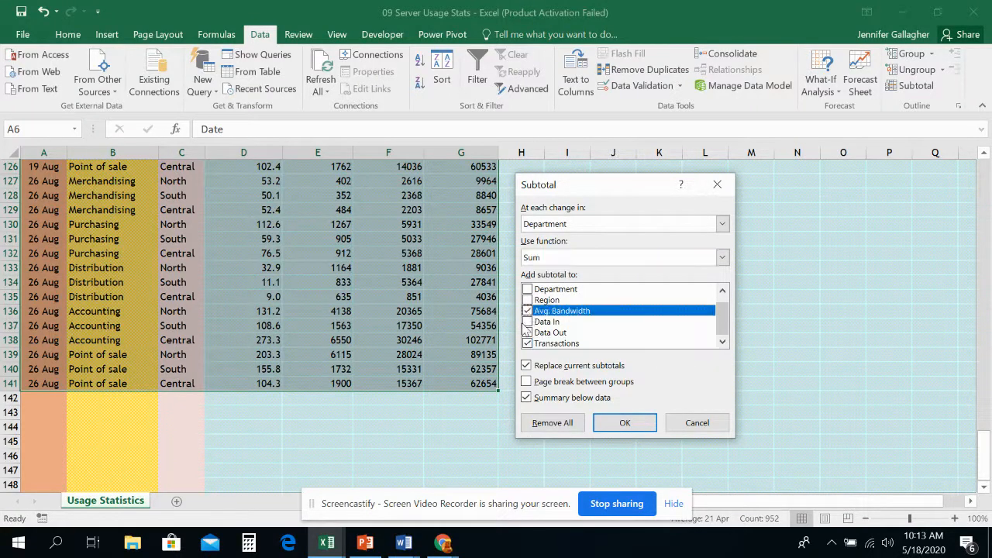
left_click(527, 322)
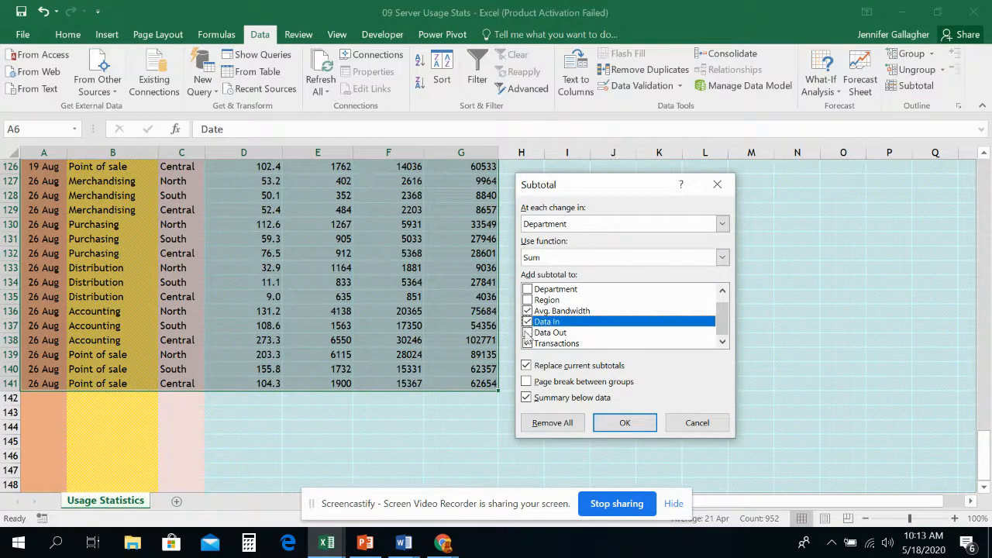
left_click(527, 332)
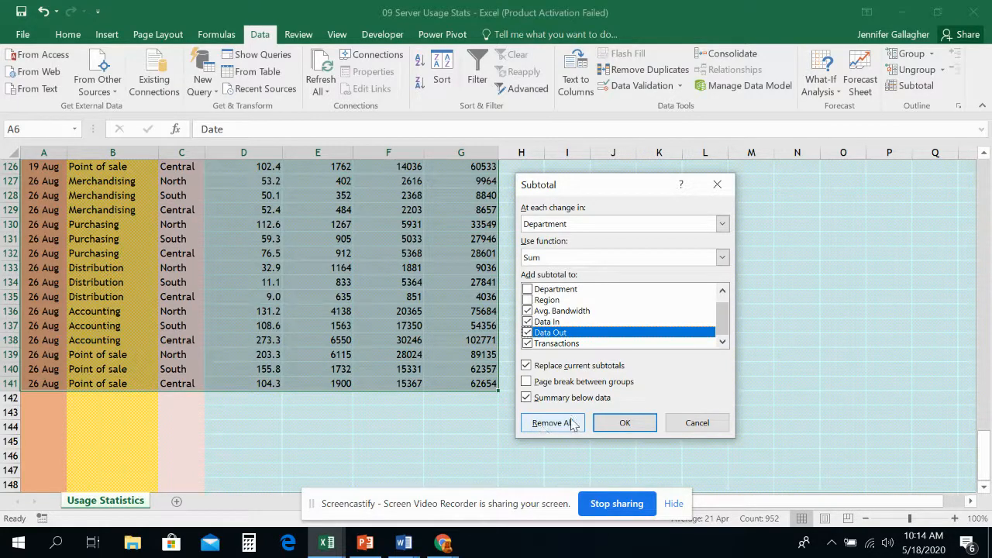
left_click(625, 423)
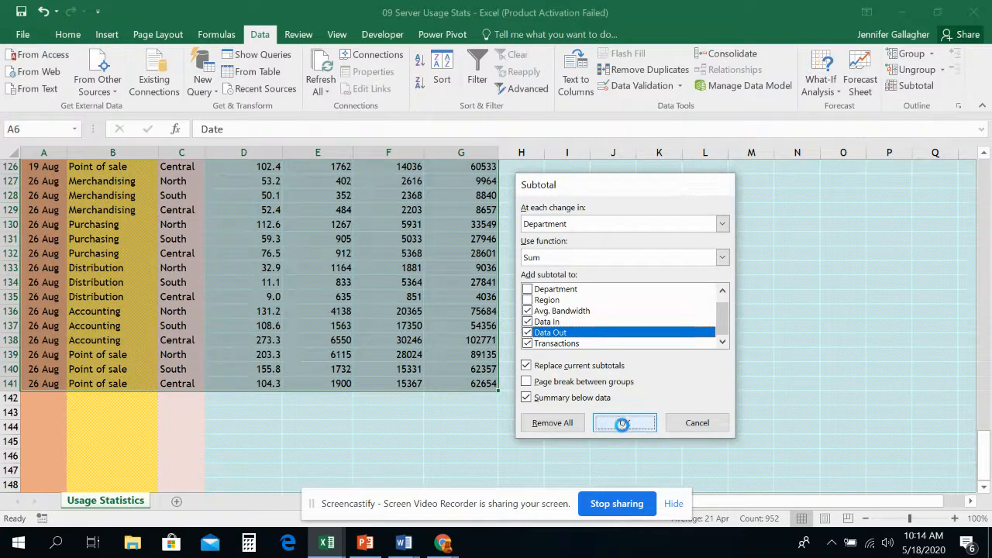
Examine the Merchandising Total row 10 and its subtotal formulas from Avg. Bandwidth to Transactions.
scroll(448, 415, "up", 20)
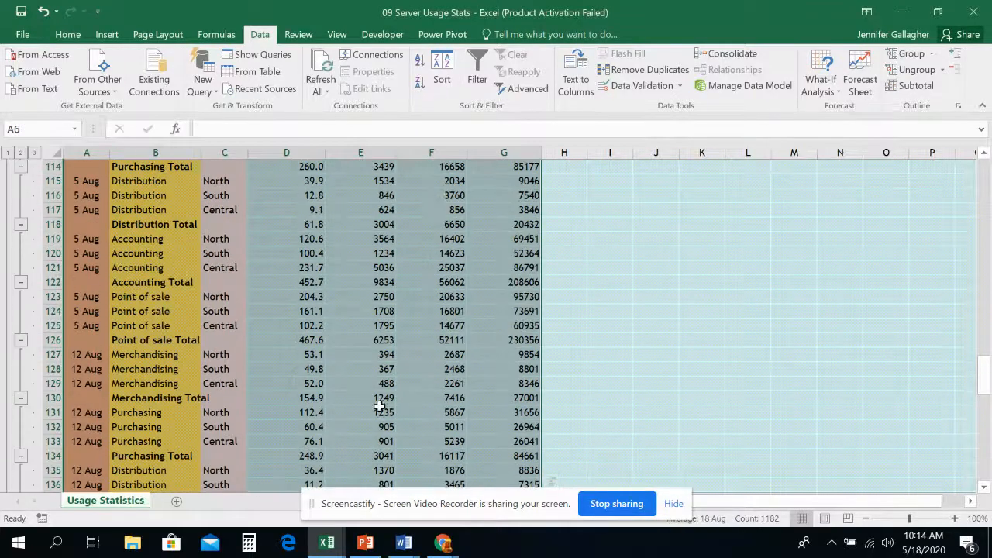
scroll(200, 317, "up", 20)
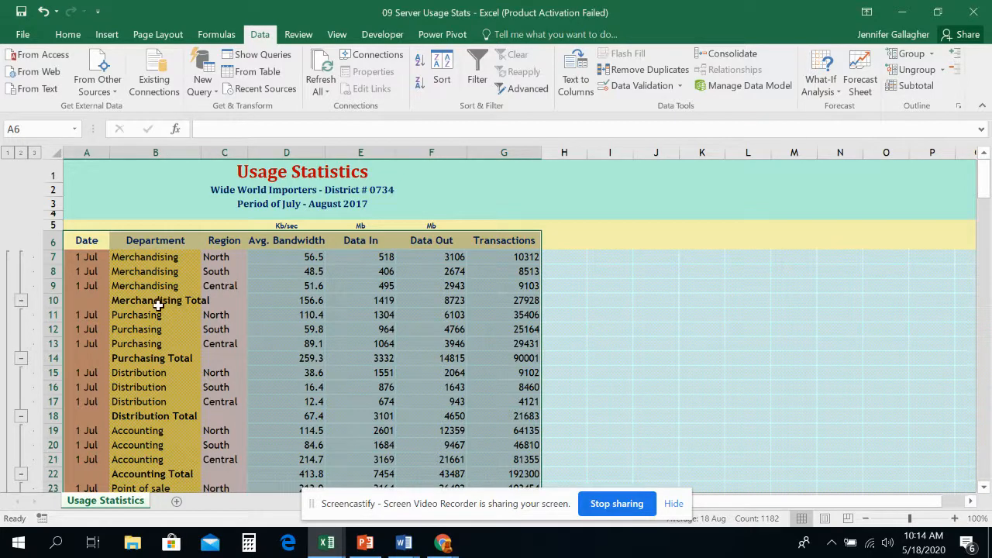
left_click(288, 301)
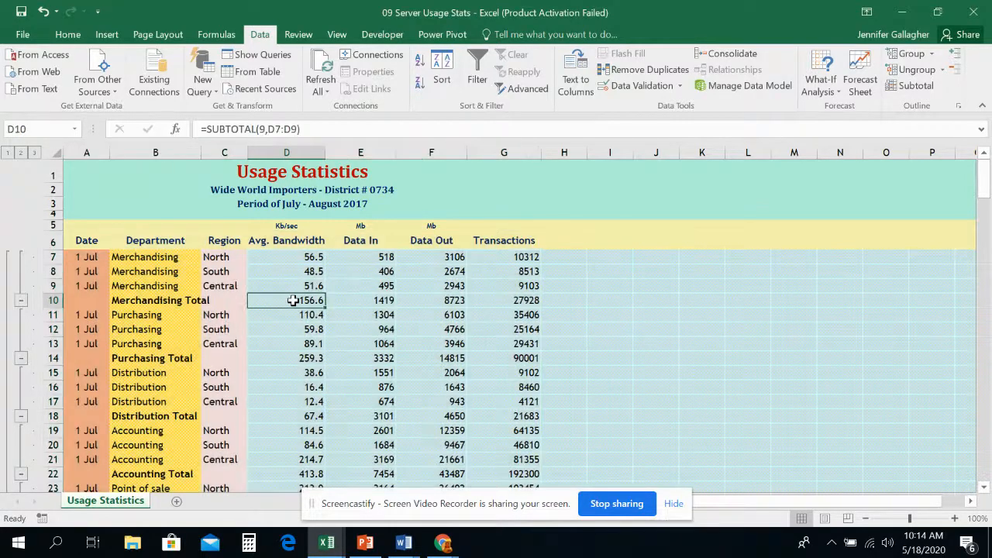
left_click(349, 301)
left_click(431, 302)
left_click(504, 302)
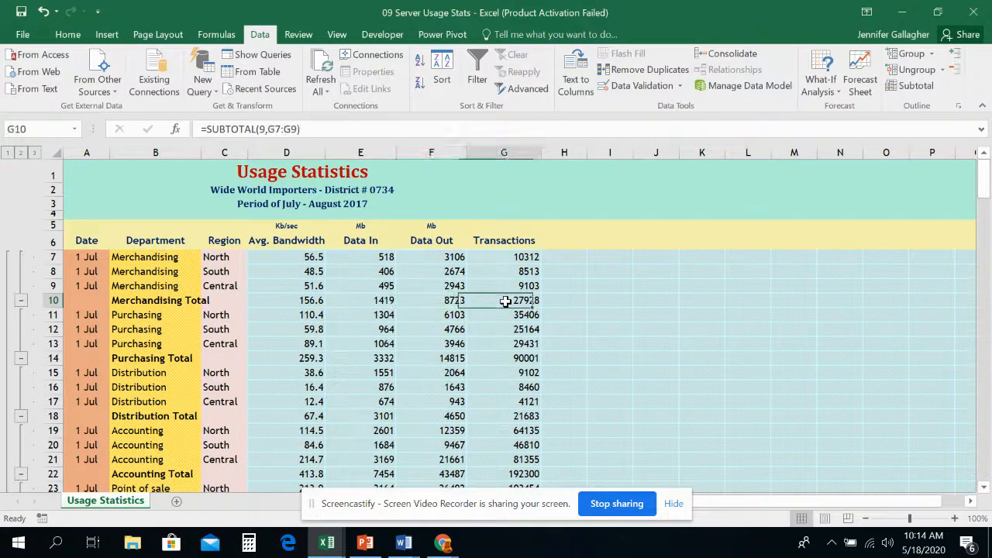
left_click(462, 302)
left_click(386, 303)
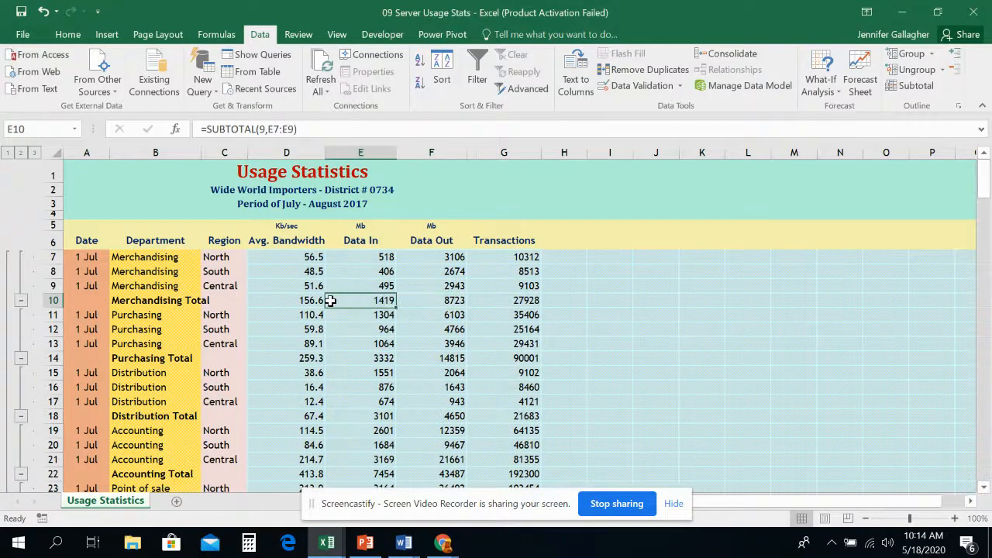
left_click(312, 302)
left_click(198, 304)
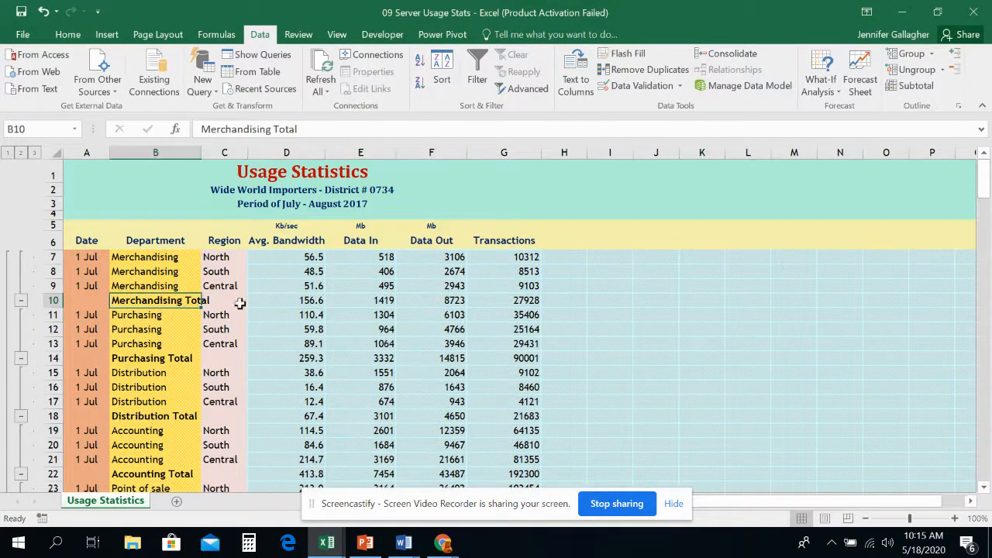
left_click(310, 300)
left_click(362, 300)
left_click(423, 300)
left_click(484, 300)
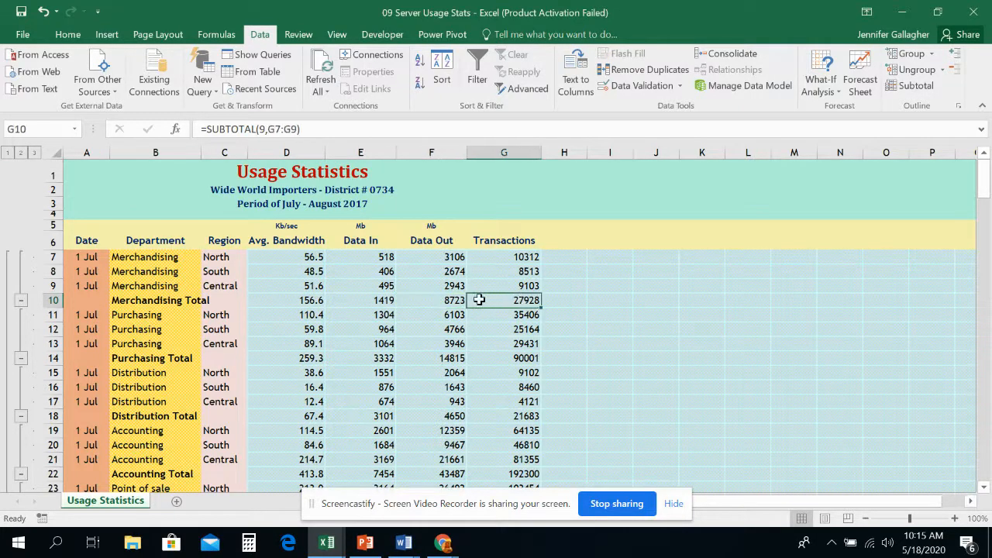
Inspect the Purchasing Total subtotals in row 14 and the other department totals down to the Grand Total row.
scroll(232, 321, "down", 1)
left_click(155, 309)
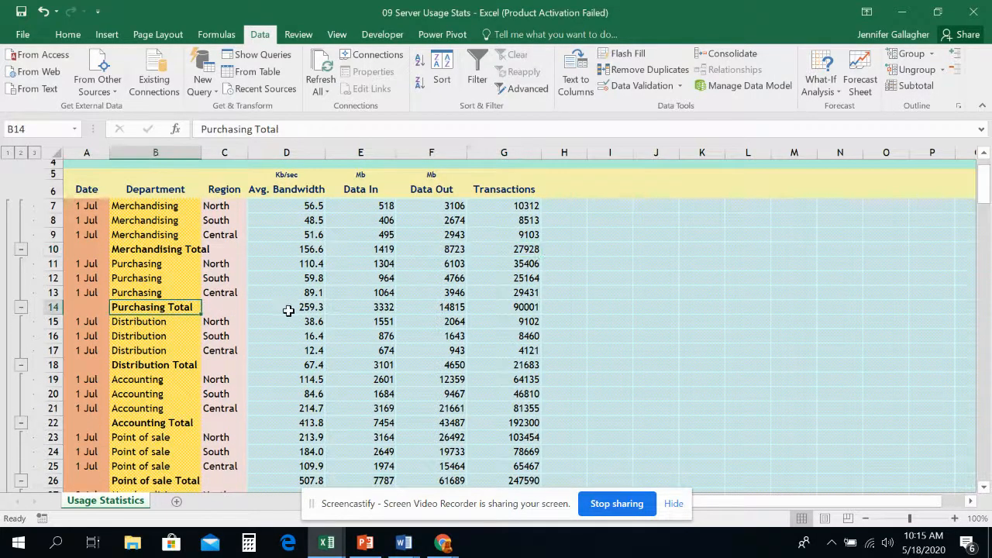
left_click(288, 309)
left_click(350, 307)
left_click(417, 307)
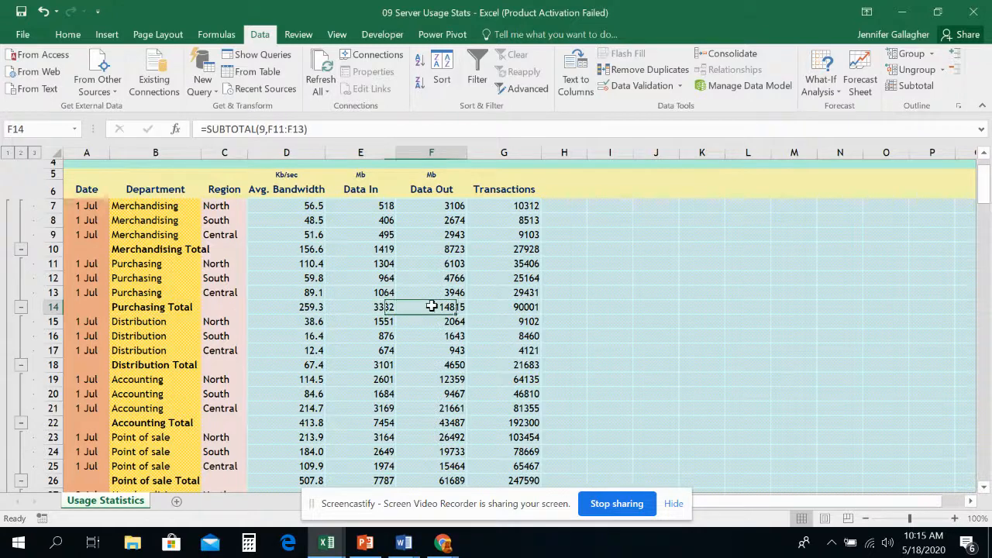
left_click(142, 308)
left_click(160, 252)
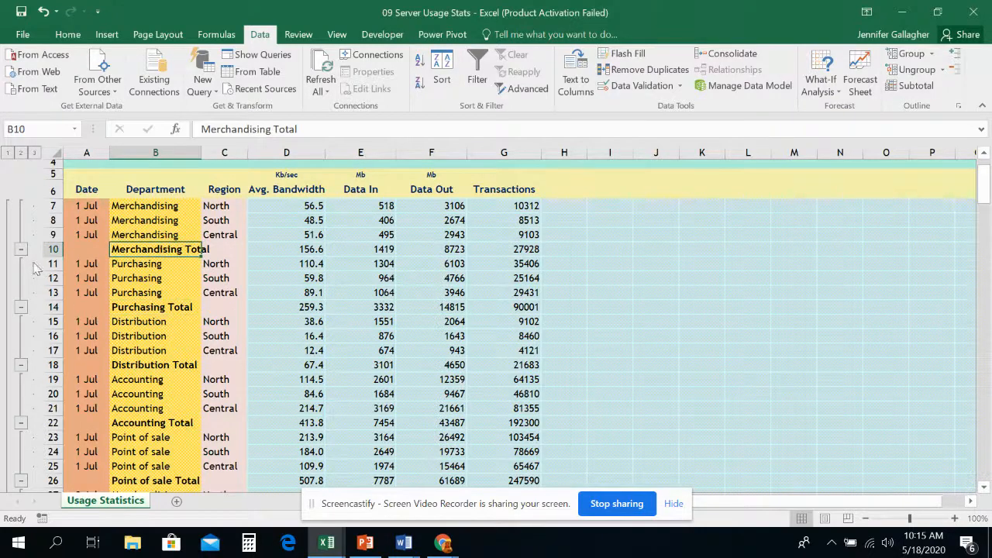
scroll(14, 423, "down", 17)
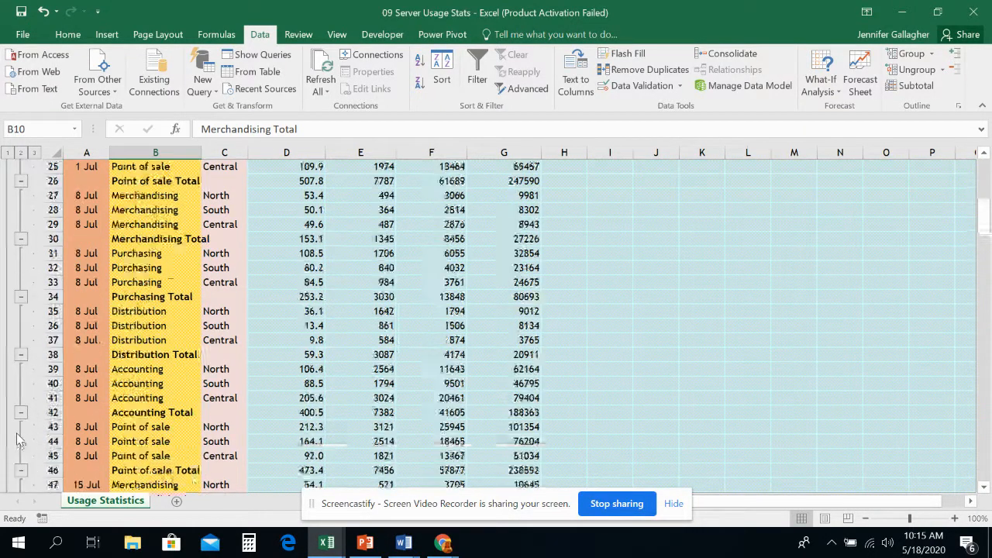
scroll(14, 423, "down", 20)
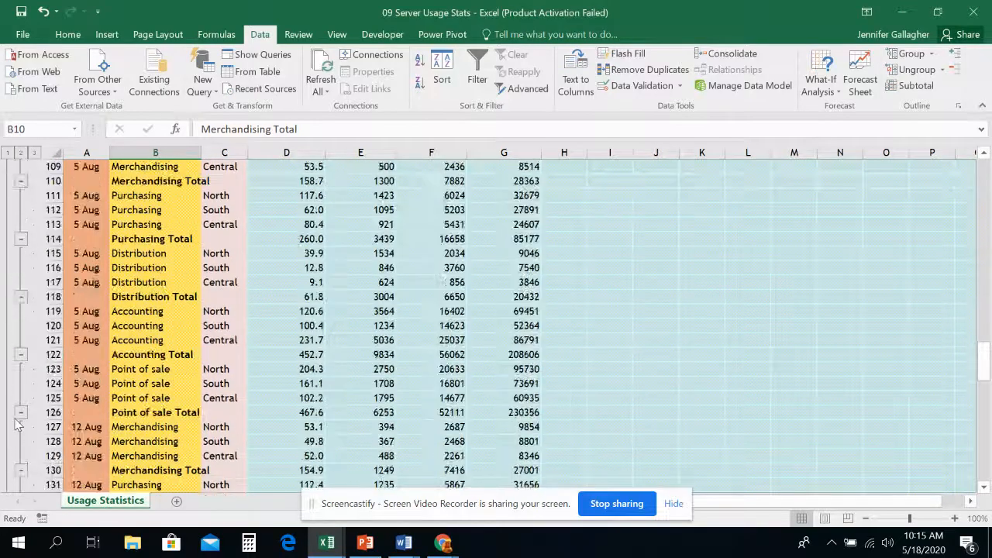
scroll(14, 422, "down", 9)
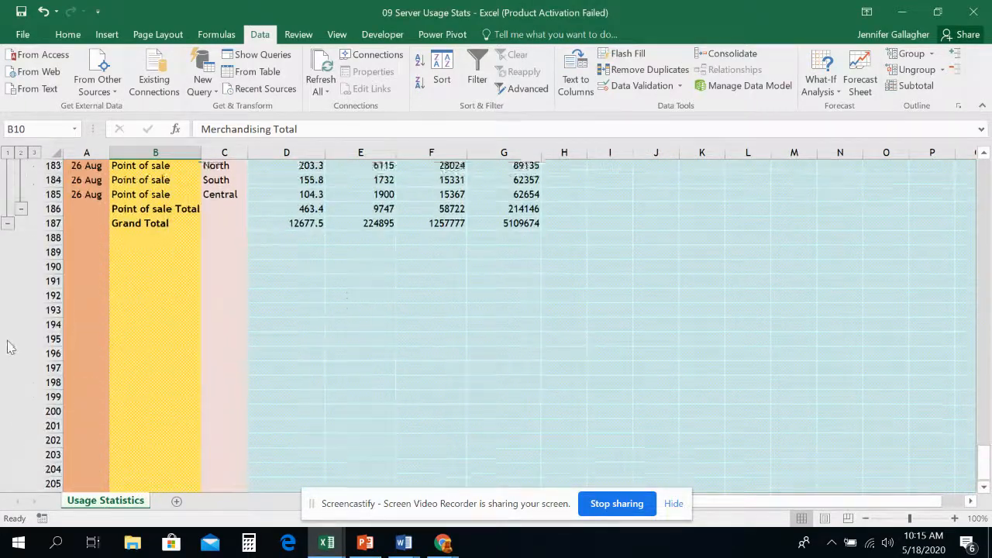
scroll(8, 345, "up", 12)
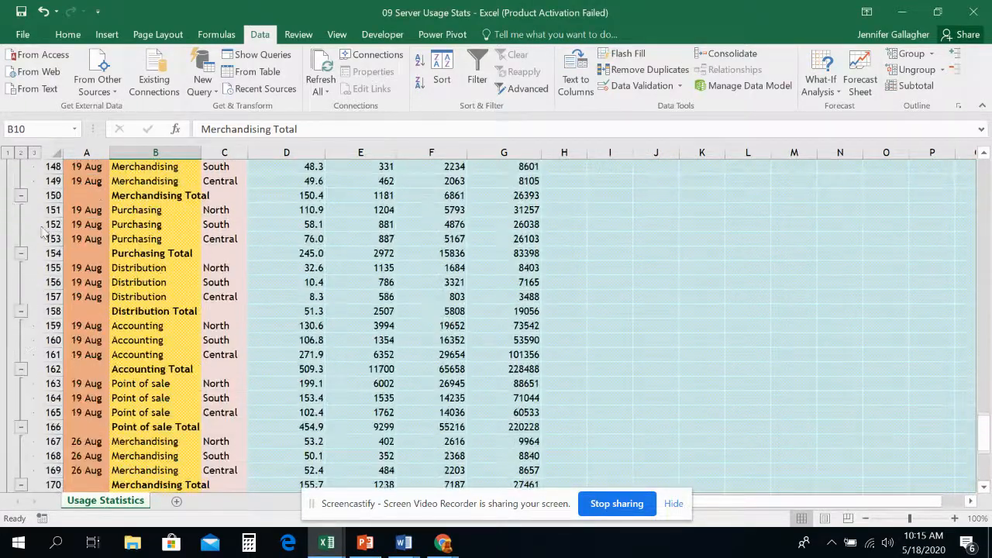
Switch the outline between department totals and the grand total only, restore all detail rows and look through them.
left_click(20, 152)
left_click(8, 152)
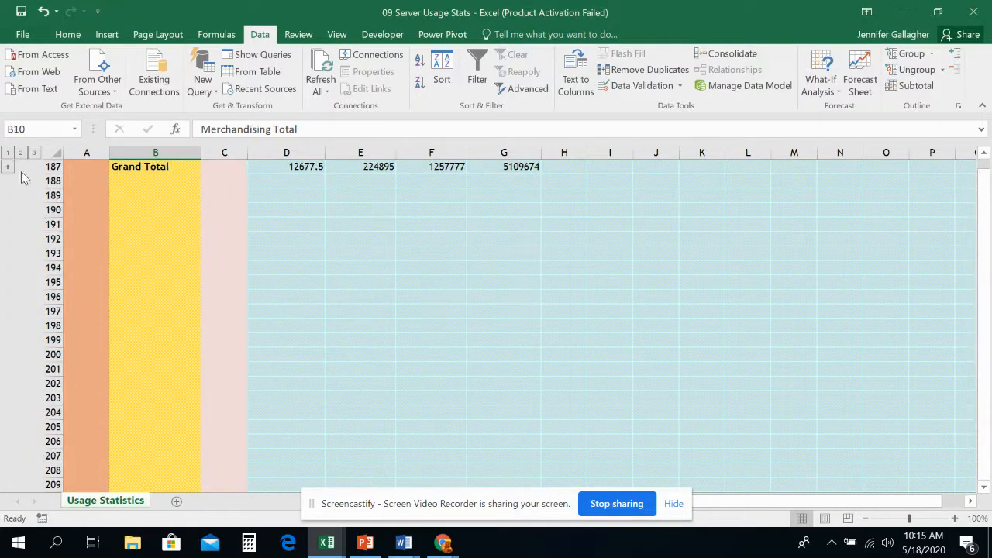
scroll(110, 242, "up", 2)
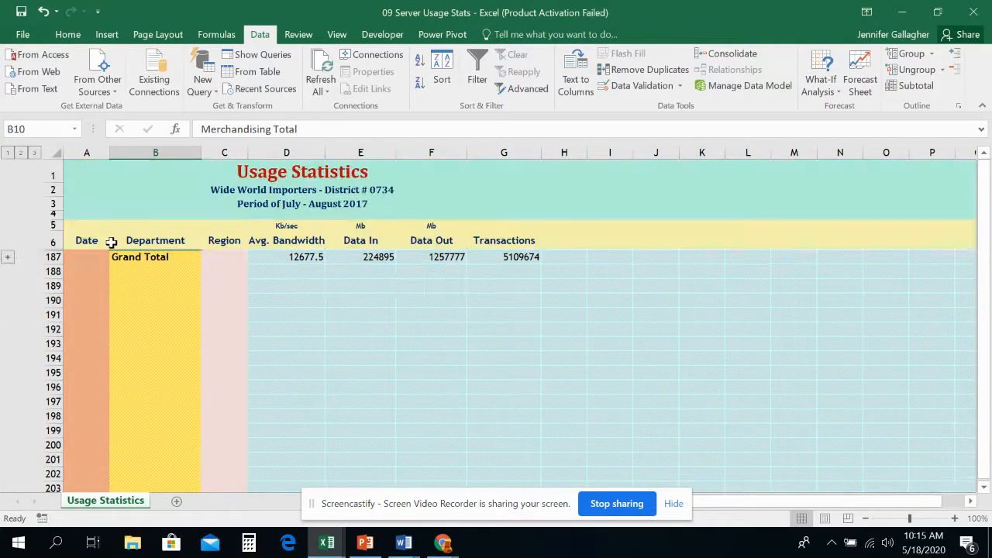
left_click(34, 153)
left_click(22, 153)
left_click(8, 153)
left_click(31, 153)
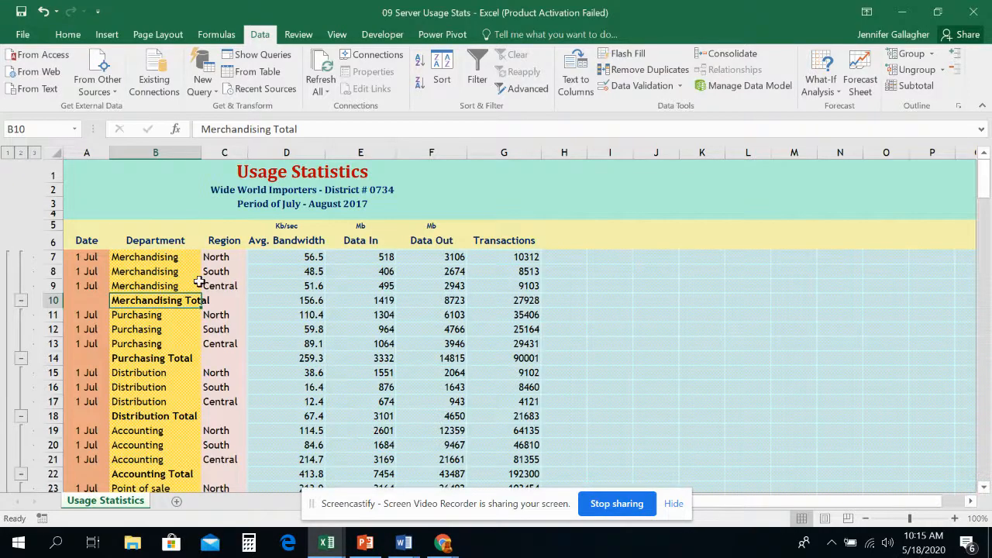
scroll(200, 282, "down", 4)
scroll(199, 282, "down", 20)
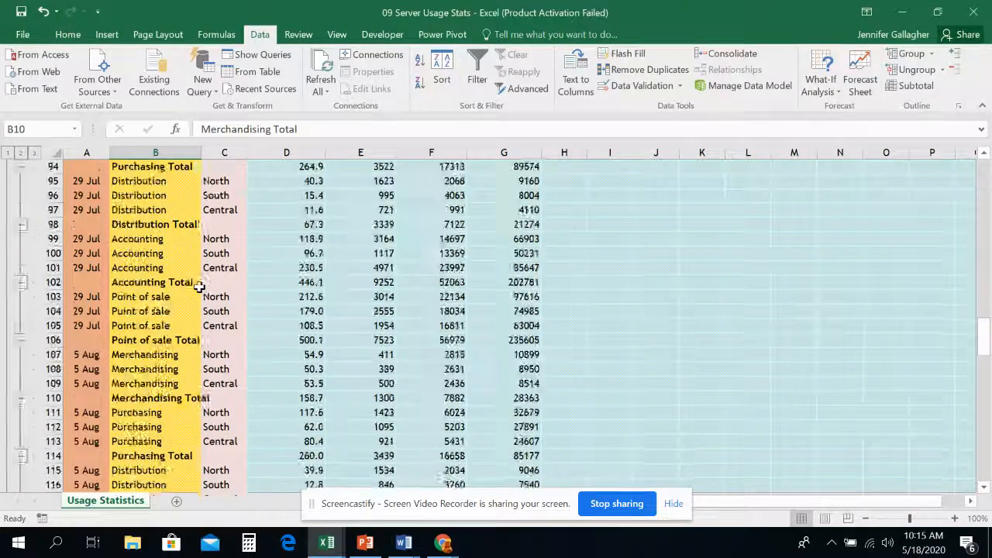
Examine the Grand Total row 187 and its subtotal formulas from Avg. Bandwidth to Transactions.
scroll(197, 284, "down", 20)
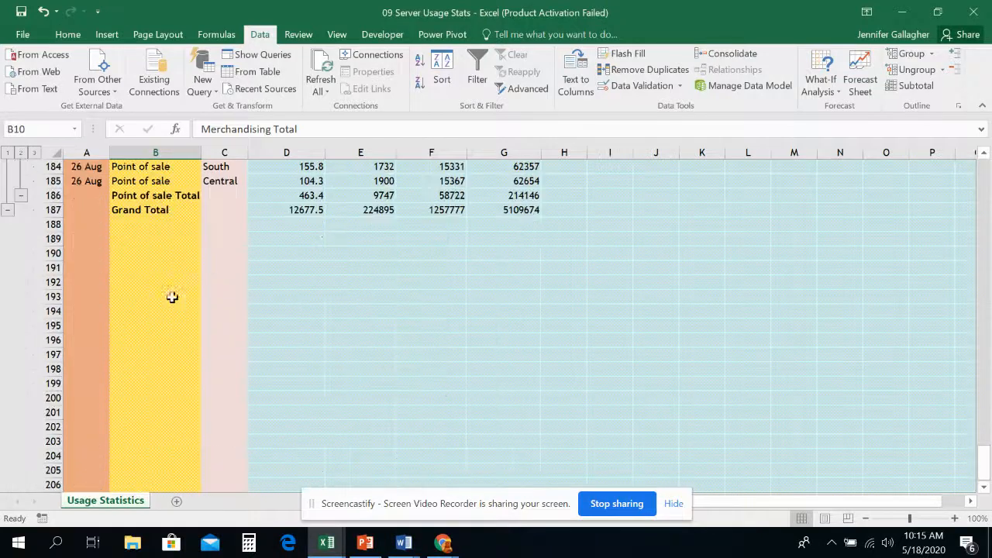
scroll(151, 275, "up", 2)
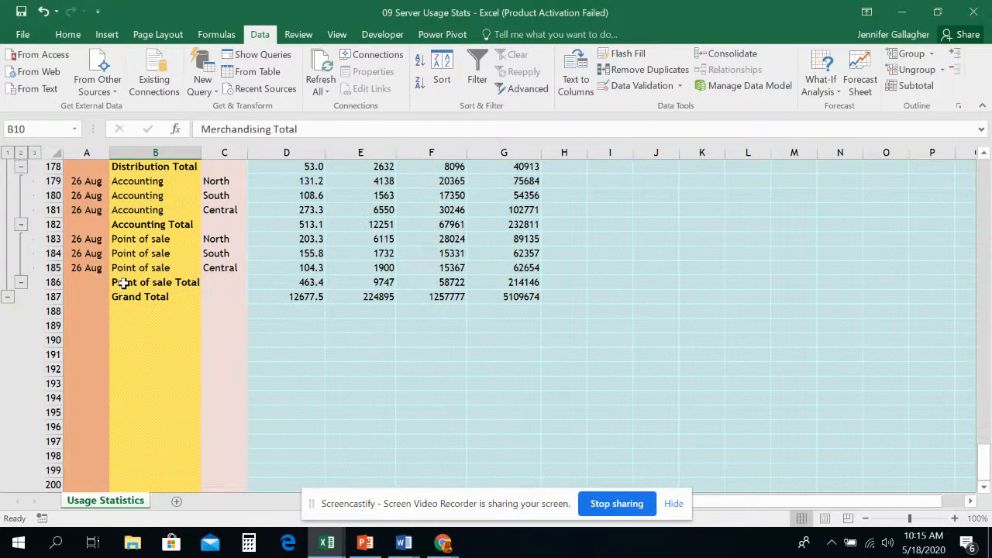
left_click(121, 297)
left_click(313, 300)
left_click(349, 299)
left_click(430, 299)
left_click(508, 298)
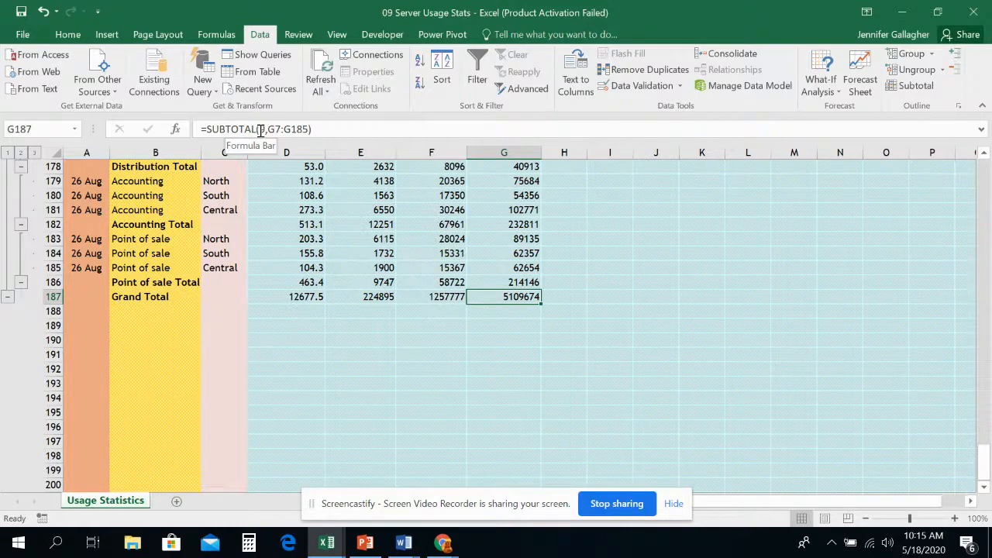
Select the subtotalled table from the Grand Total row up to the headers and remove all its subtotals.
left_click_drag(501, 297, 82, 194)
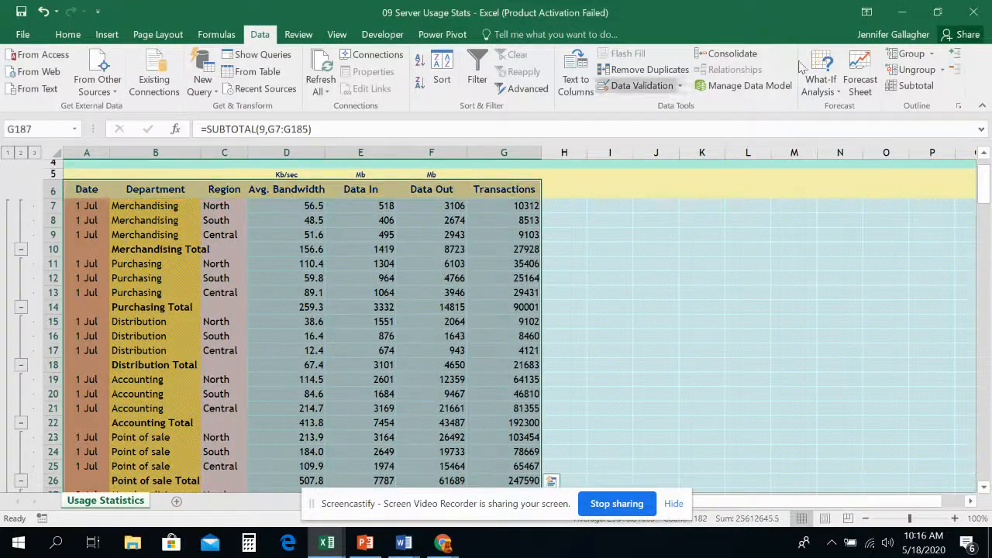
left_click(916, 86)
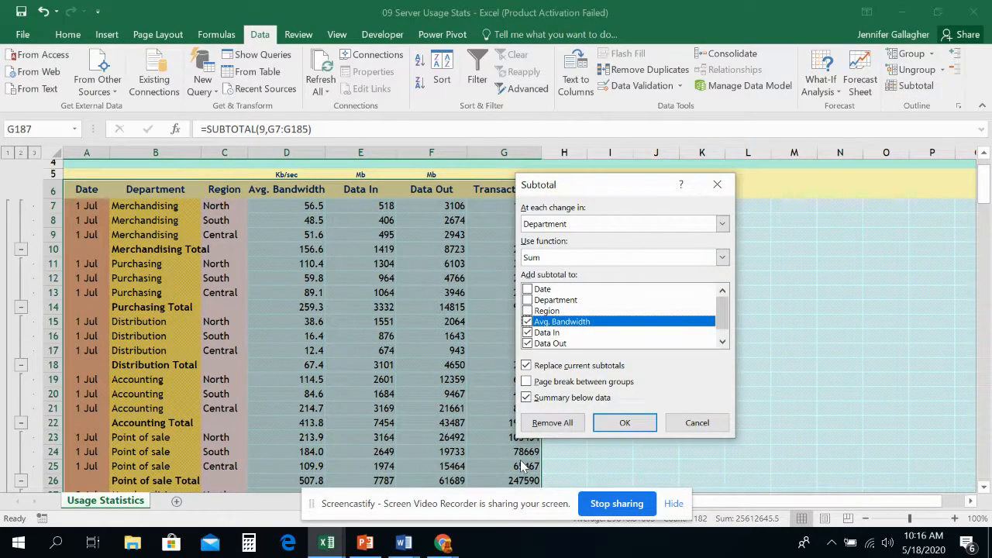
left_click(544, 424)
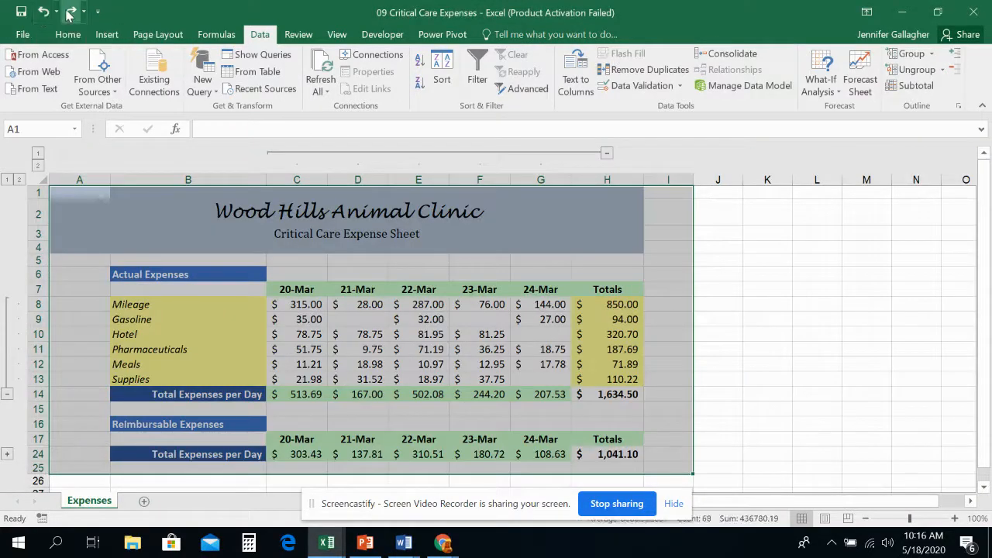
Try to undo the subtotal removal and switch back to the 09 Server Usage Stats workbook.
left_click(43, 11)
mouse_move(444, 542)
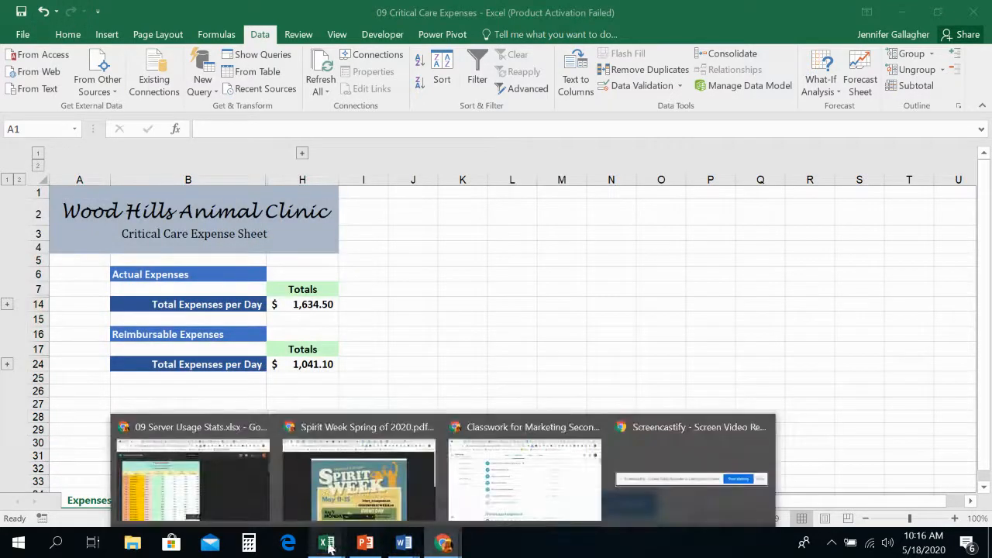
mouse_move(326, 542)
left_click(441, 484)
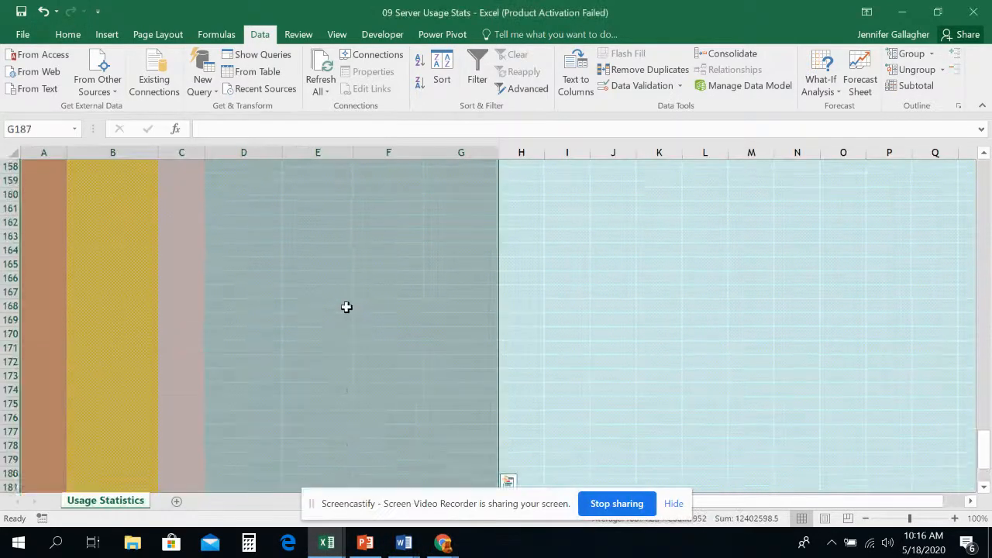
Select A6:G141 and subtotal it at each change in Department, summing Avg. Bandwidth, Data In, Data Out and Transactions.
scroll(346, 307, "up", 15)
left_click(472, 310)
left_click_drag(473, 310, 43, 190)
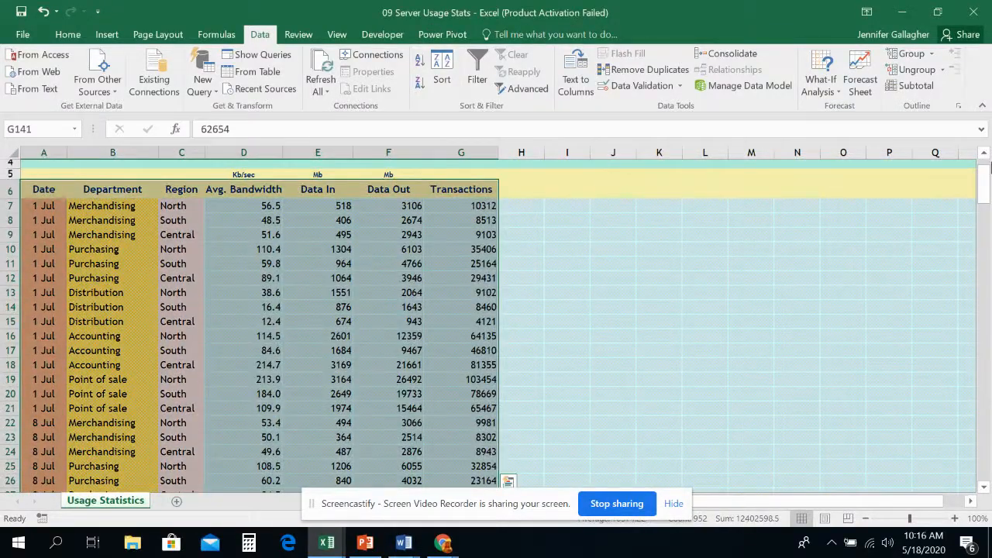
left_click(916, 85)
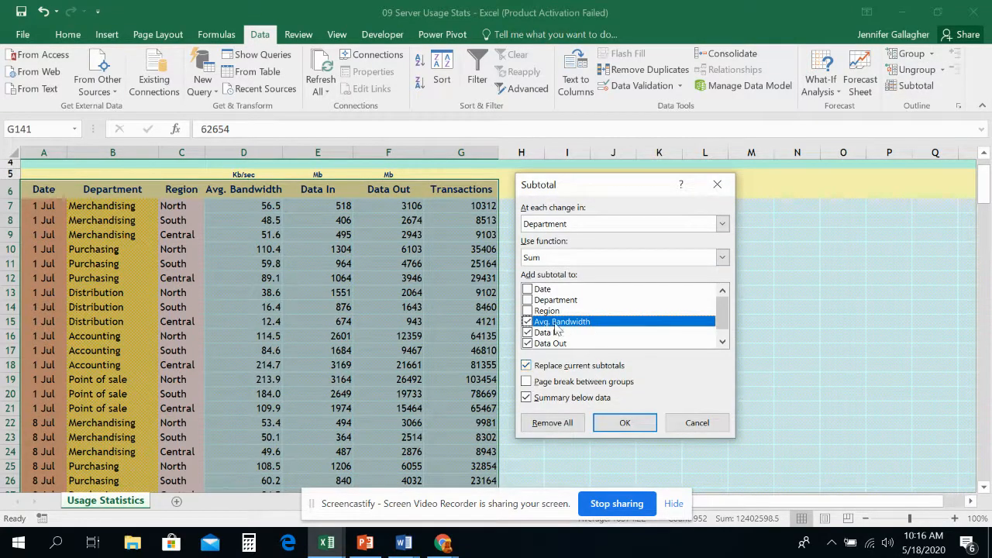
scroll(571, 344, "down", 1)
left_click(624, 423)
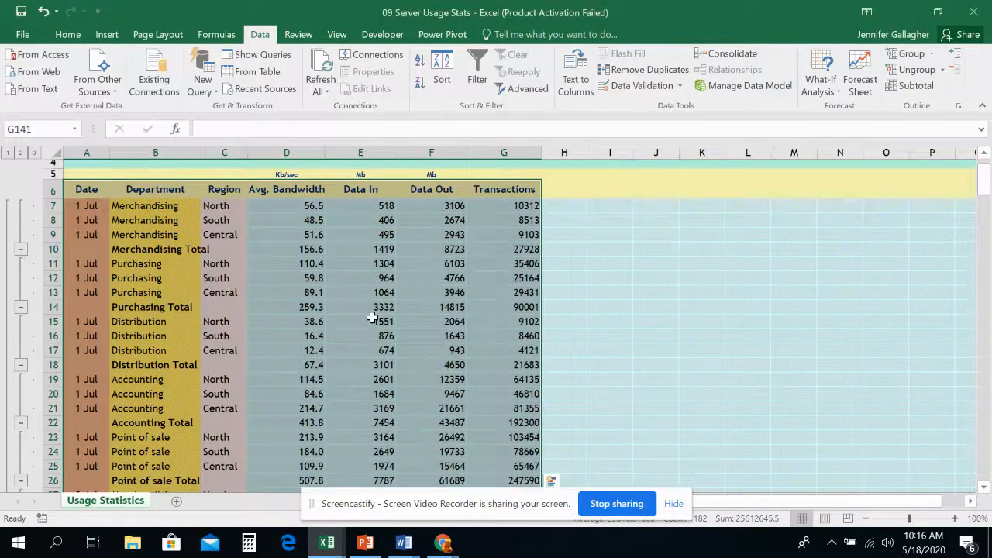
Add a second set of subtotals with the Average function for the same four columns, without replacing the current subtotals.
scroll(372, 318, "down", 20)
scroll(372, 317, "down", 20)
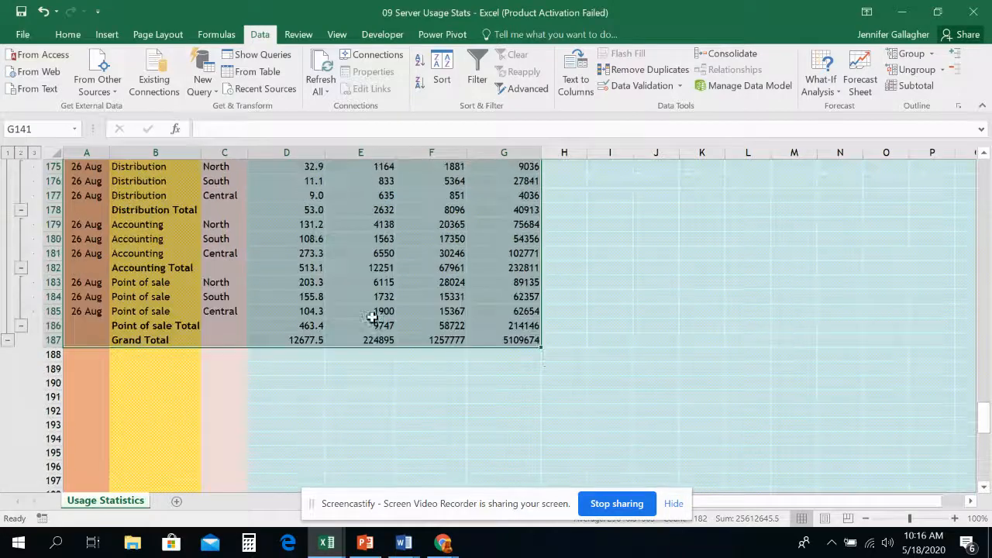
left_click(913, 85)
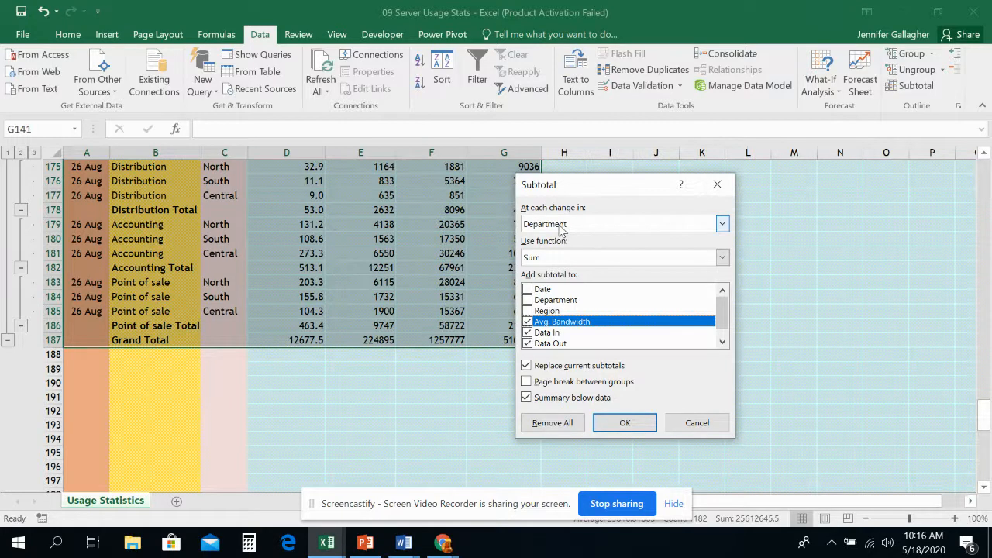
left_click(555, 260)
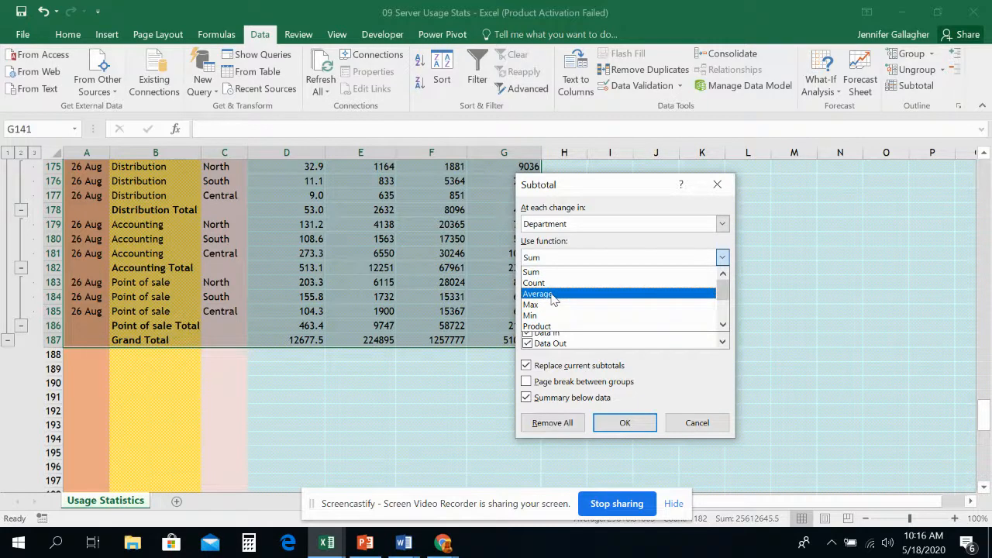
left_click(553, 295)
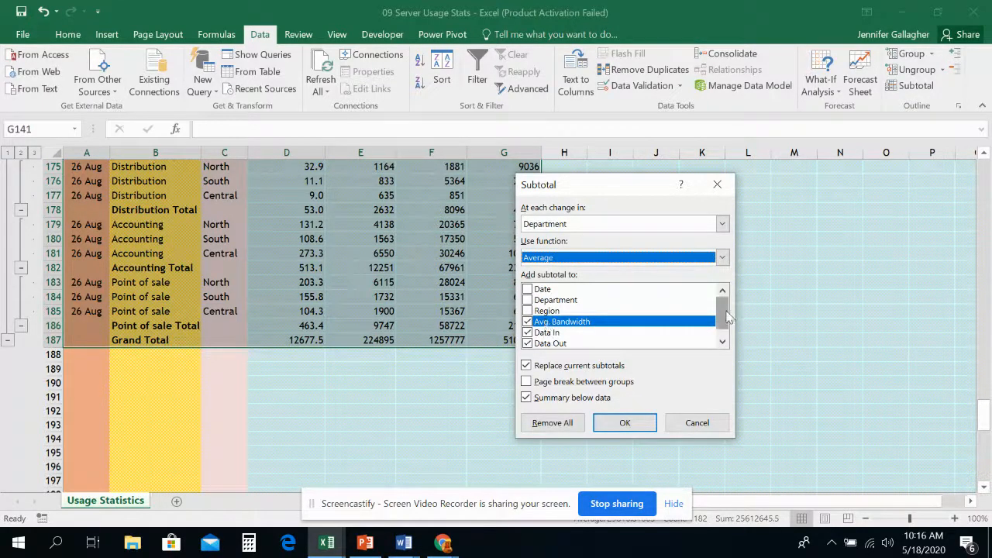
left_click(723, 341)
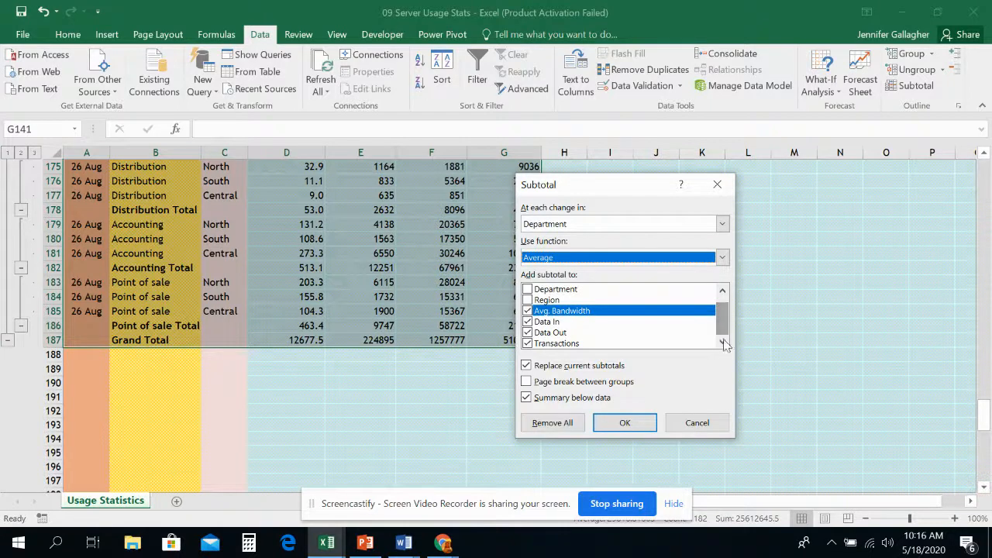
left_click(527, 366)
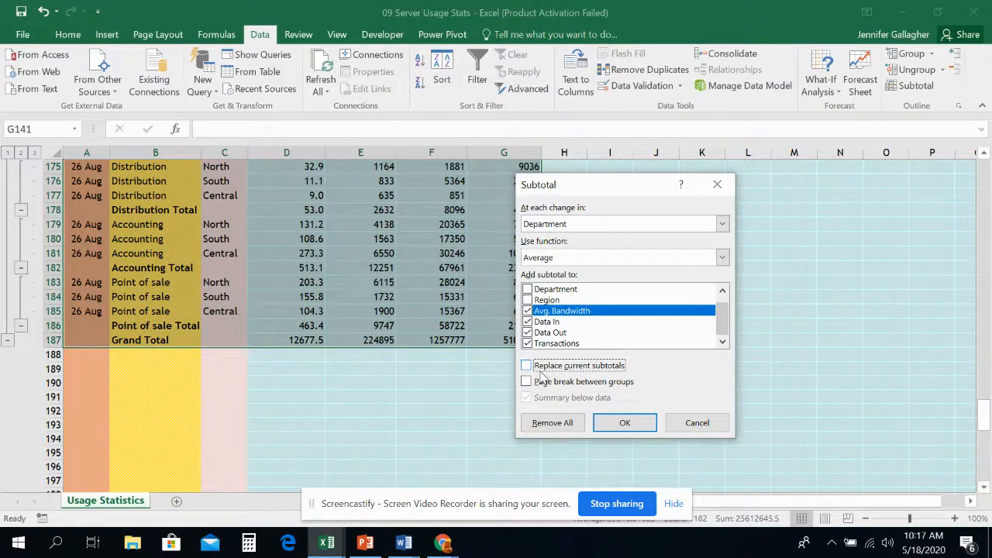
left_click(624, 422)
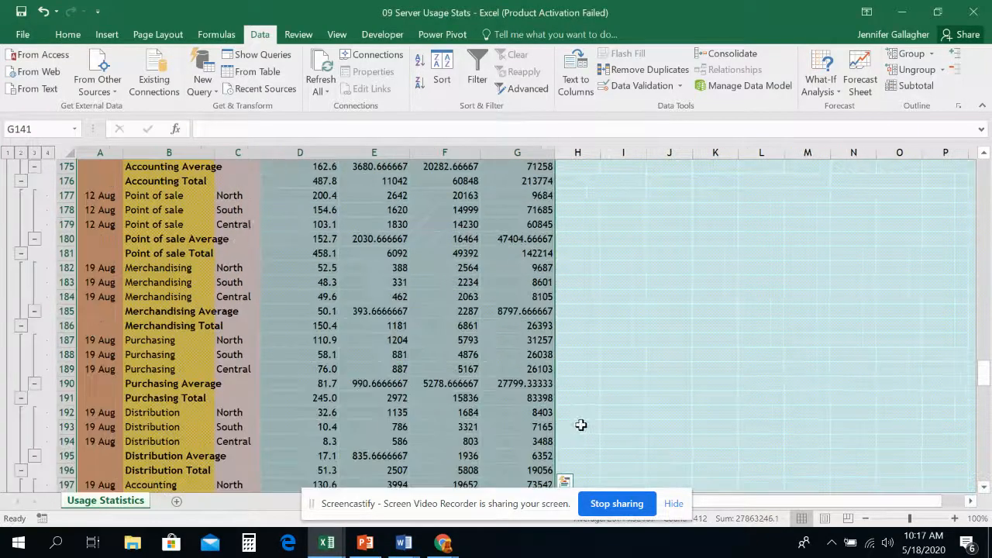
Look through the department Average and Total rows down to the Grand Average and Grand Total rows.
scroll(295, 291, "up", 11)
scroll(295, 291, "up", 20)
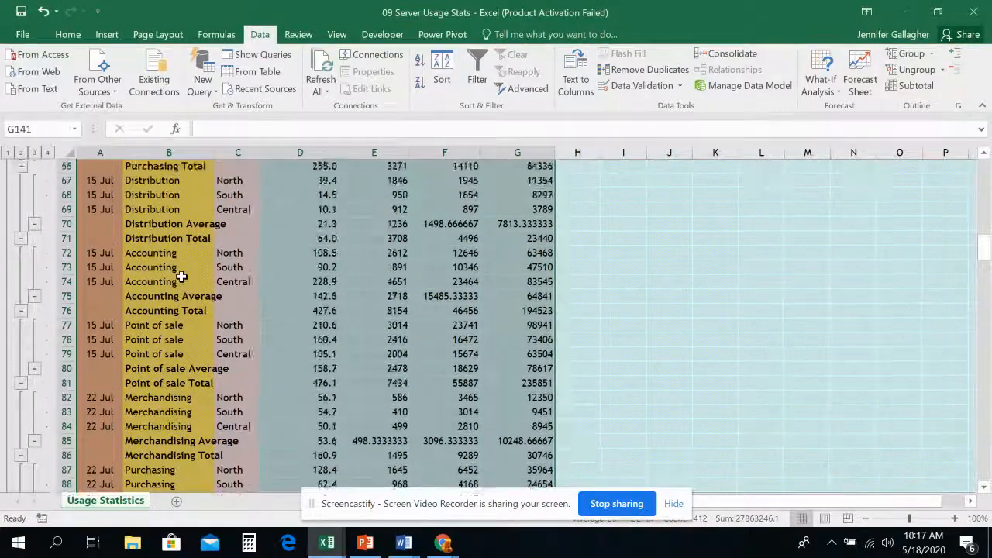
scroll(181, 277, "up", 20)
scroll(180, 277, "down", 3)
scroll(181, 277, "up", 3)
scroll(204, 316, "down", 12)
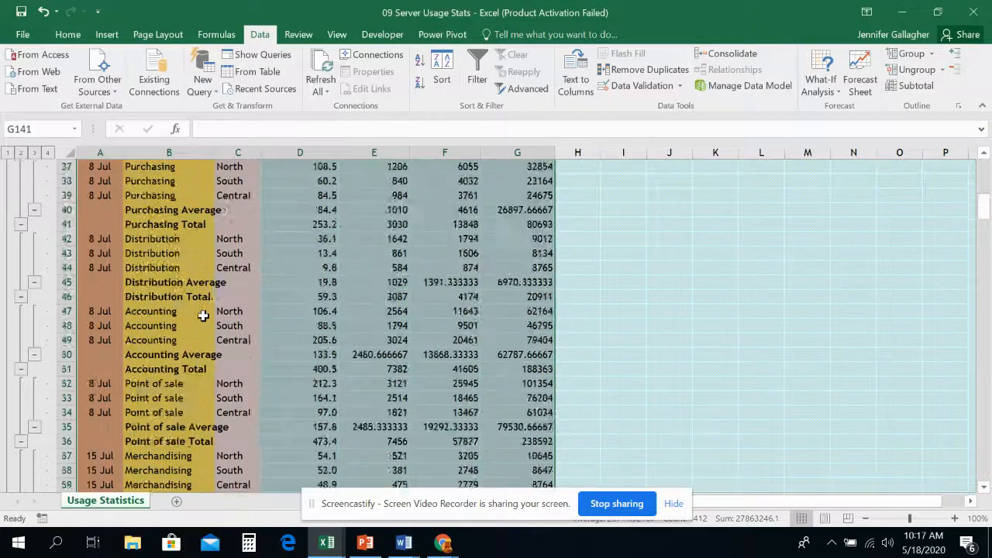
scroll(204, 316, "down", 20)
scroll(203, 315, "down", 20)
scroll(203, 316, "down", 12)
scroll(201, 317, "up", 20)
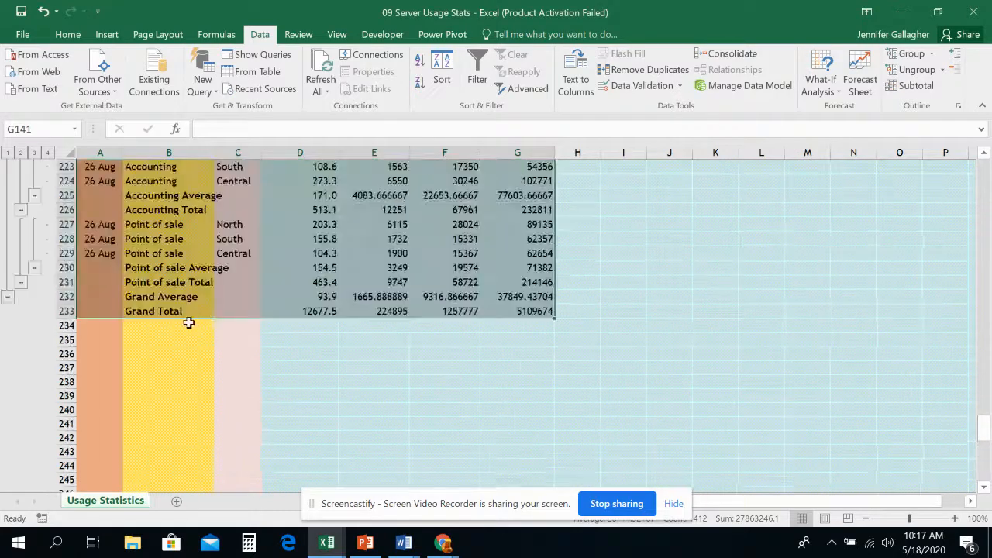
left_click(188, 295)
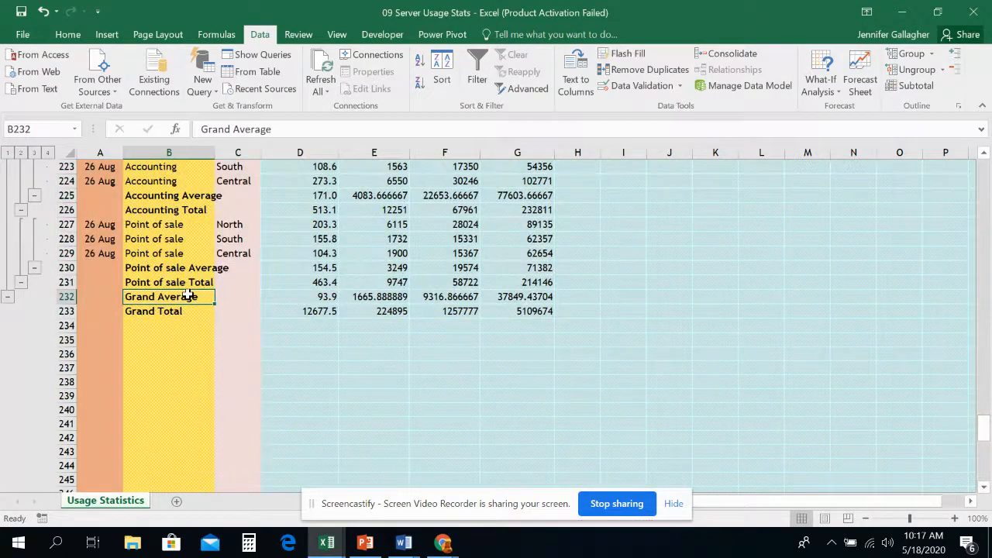
left_click(192, 311)
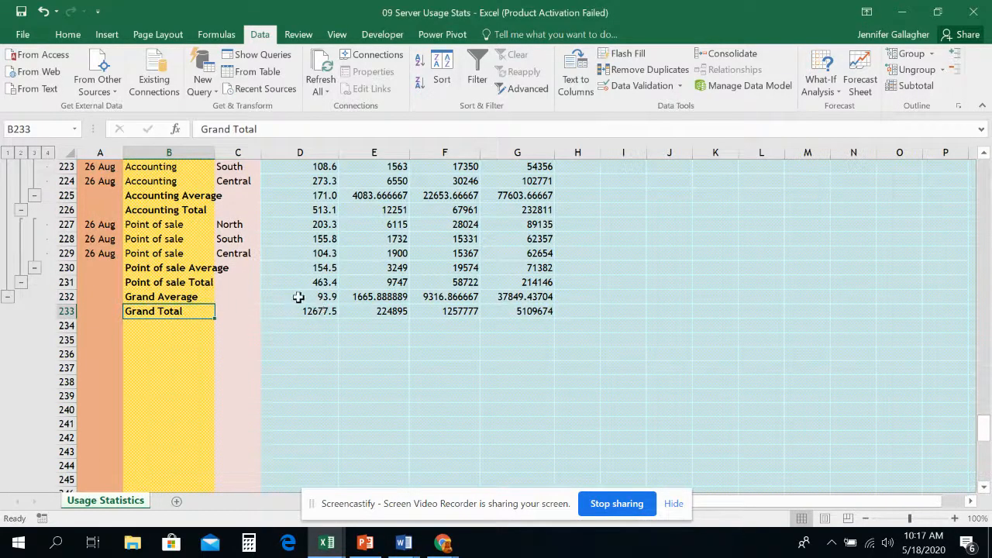
Inspect the function number and reference arguments of the Grand Average SUBTOTAL formula in D232.
left_click(314, 296)
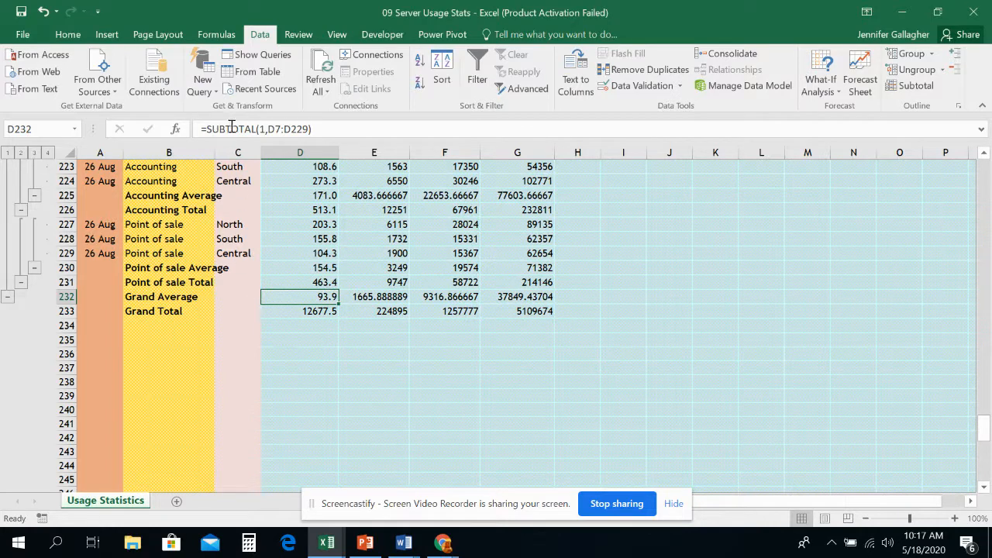
left_click(253, 129)
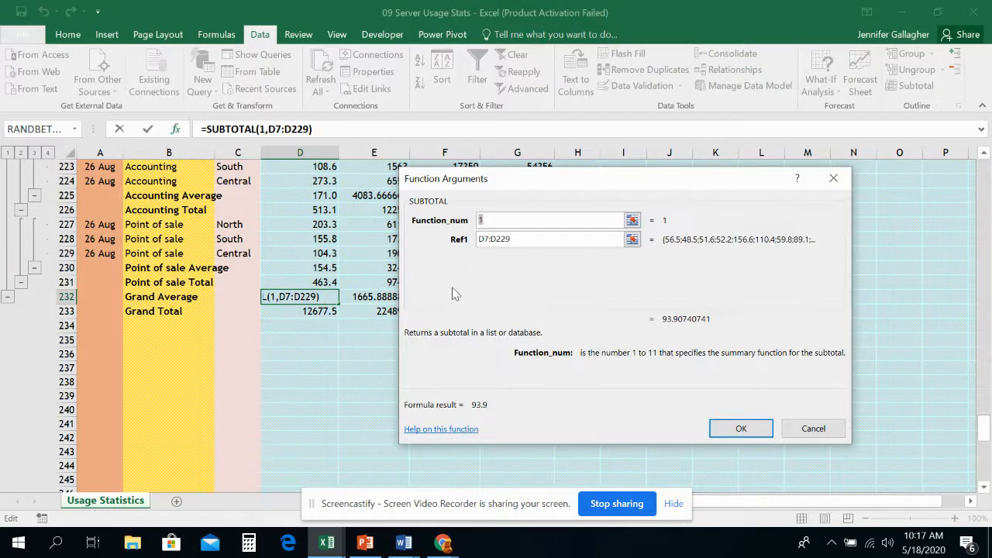
left_click(819, 428)
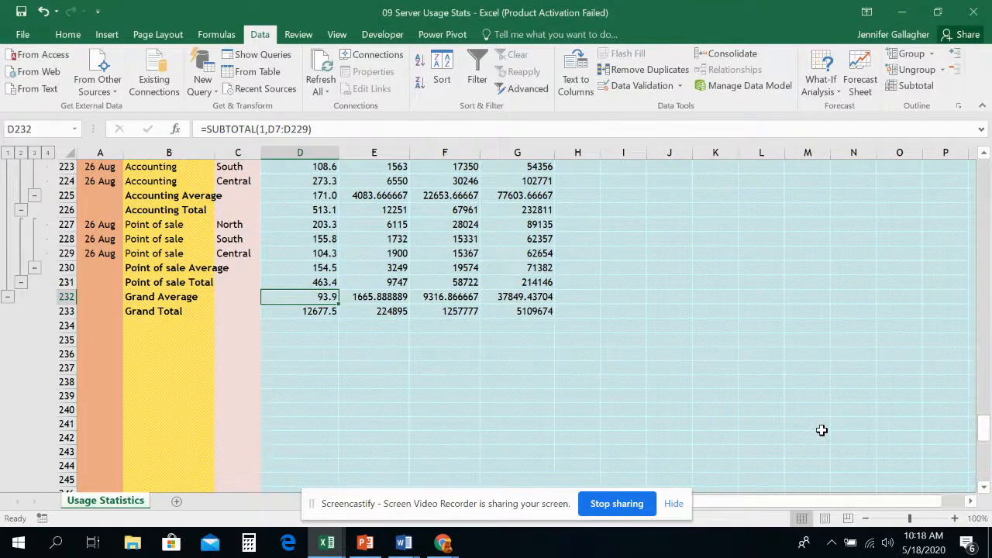
scroll(364, 228, "up", 11)
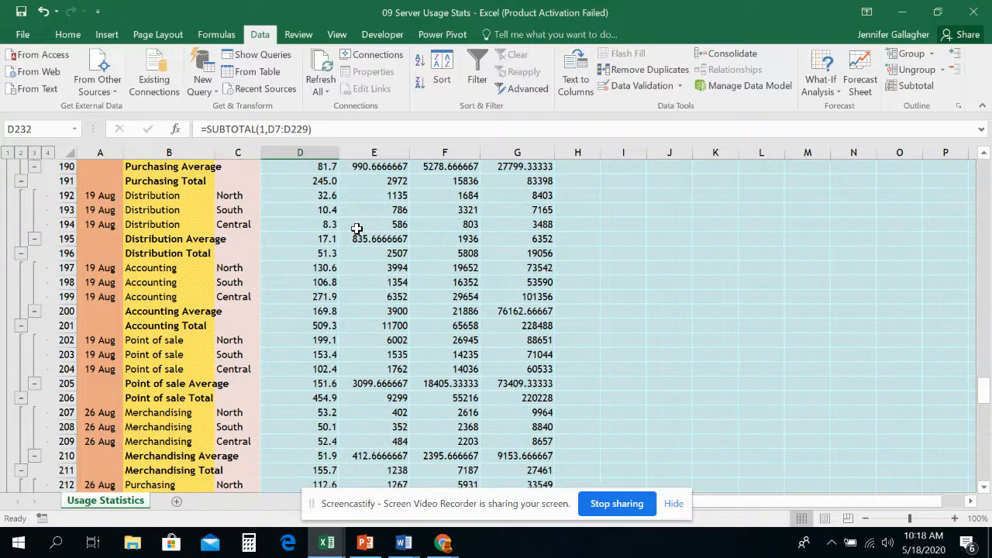
scroll(358, 233, "up", 20)
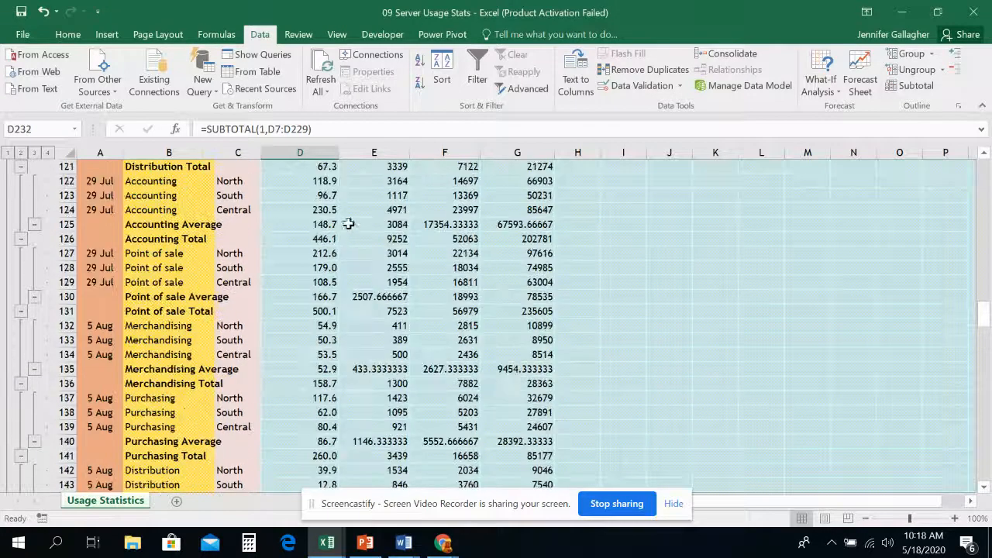
left_click(260, 130)
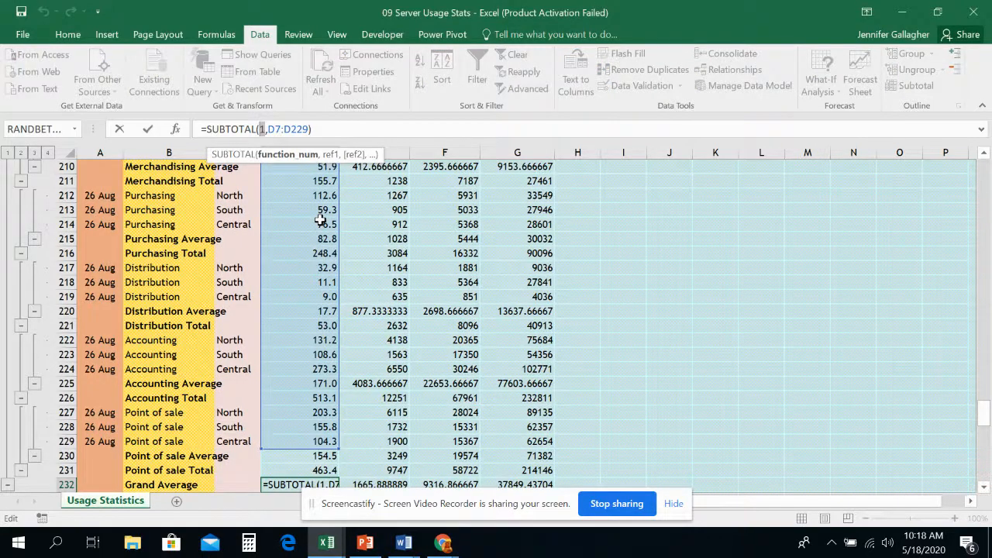
left_click(176, 130)
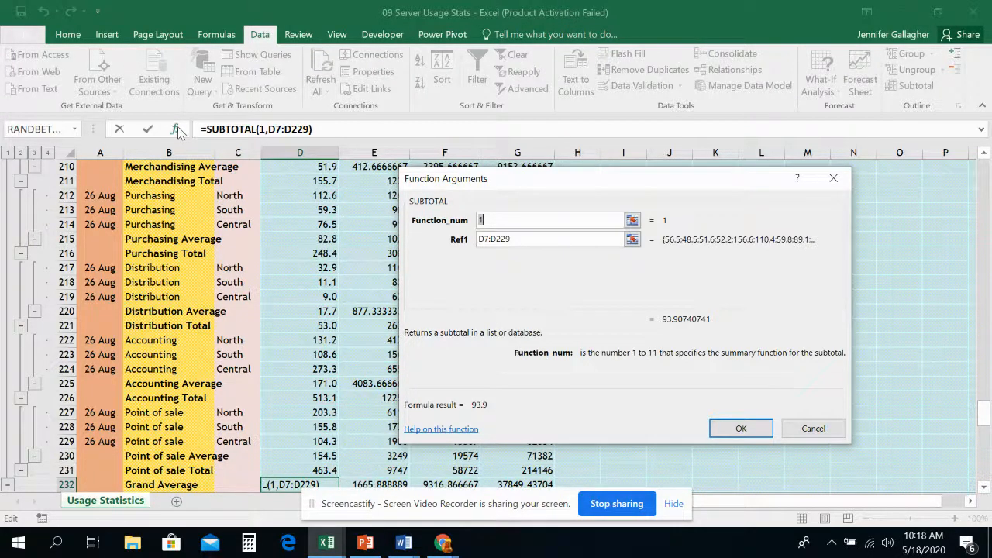
left_click(806, 429)
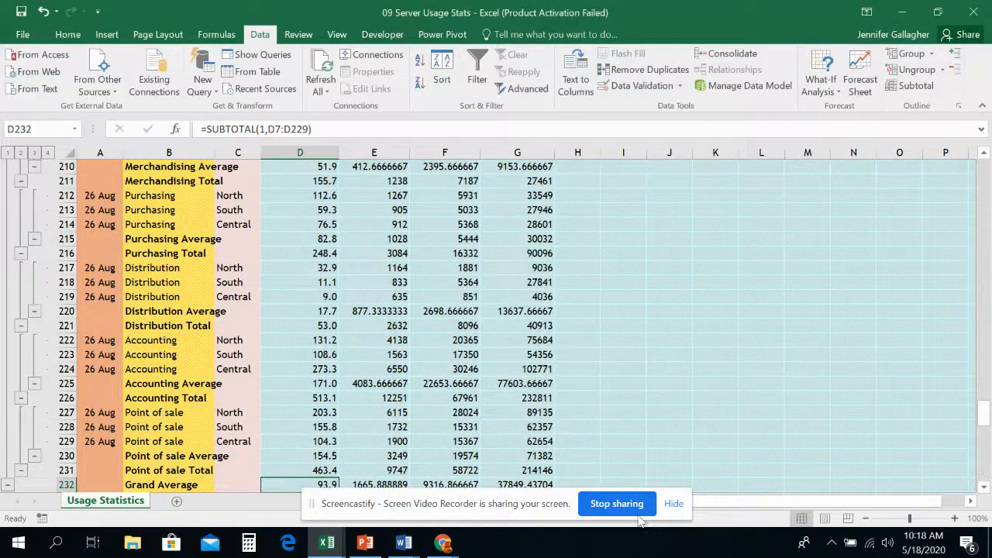